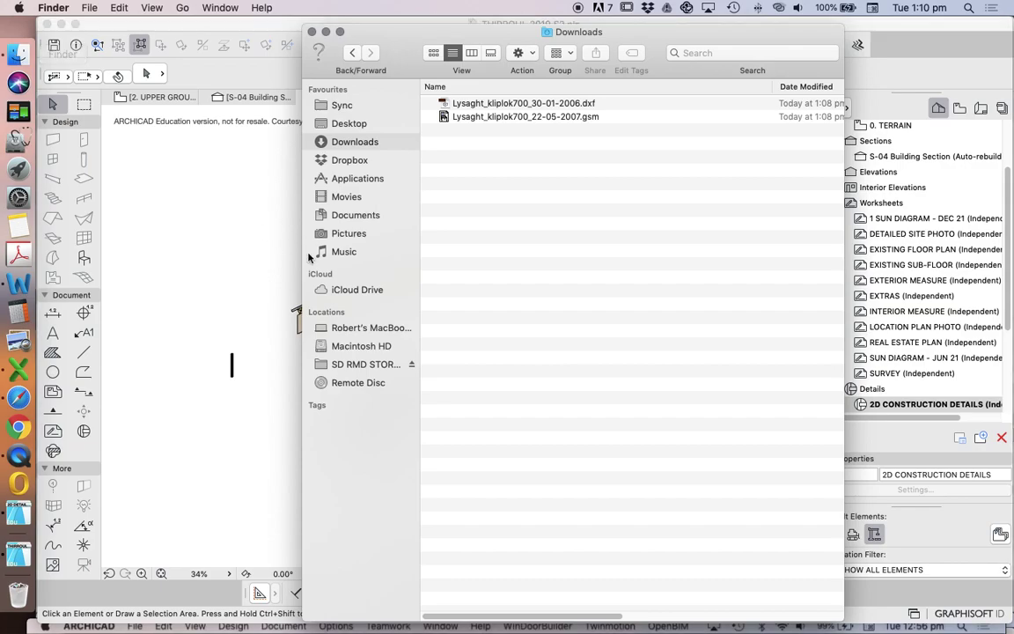
Place the Lysaght_kliplok700_22-05-2007.gsm object from the Downloads folder above the rafter in the 2D construction details view in ARCHICAD
left_click_drag(462, 40, 520, 46)
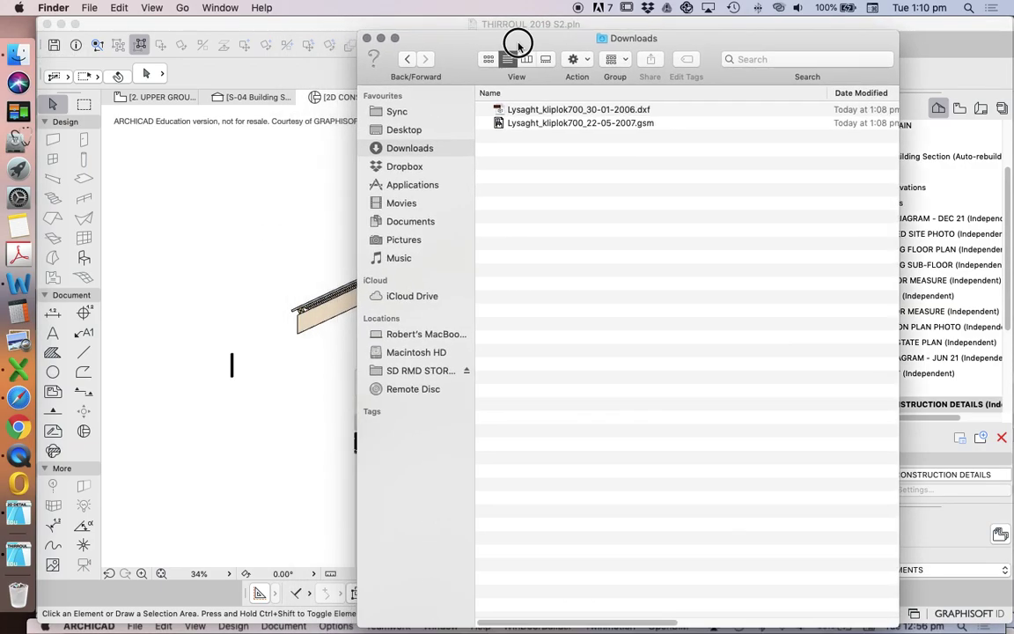
left_click(562, 109)
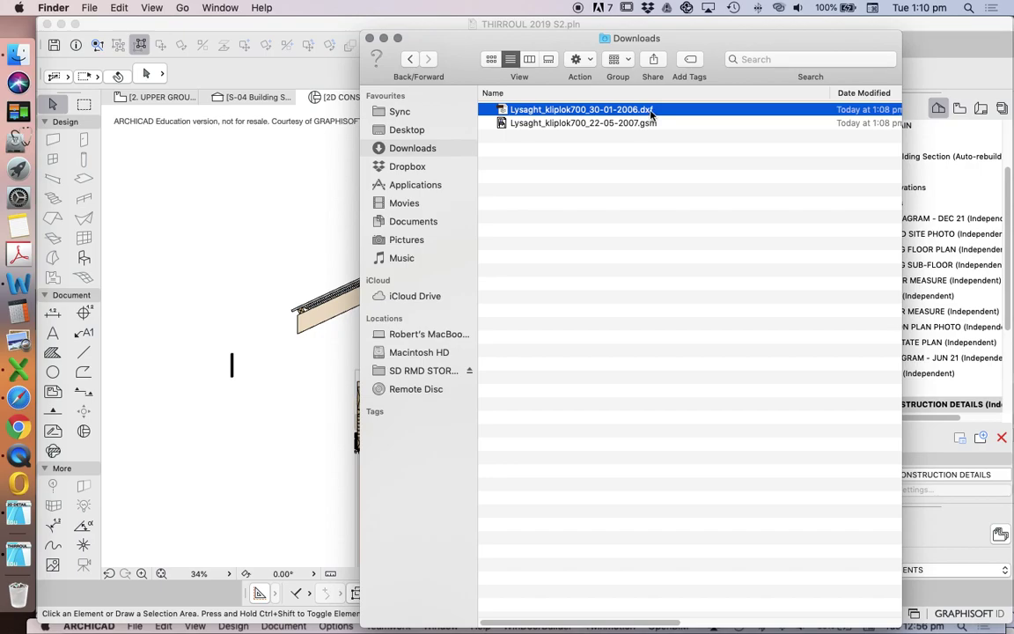
mouse_move(460, 52)
left_mouse_down()
mouse_move(604, 59)
mouse_move(583, 67)
left_mouse_up()
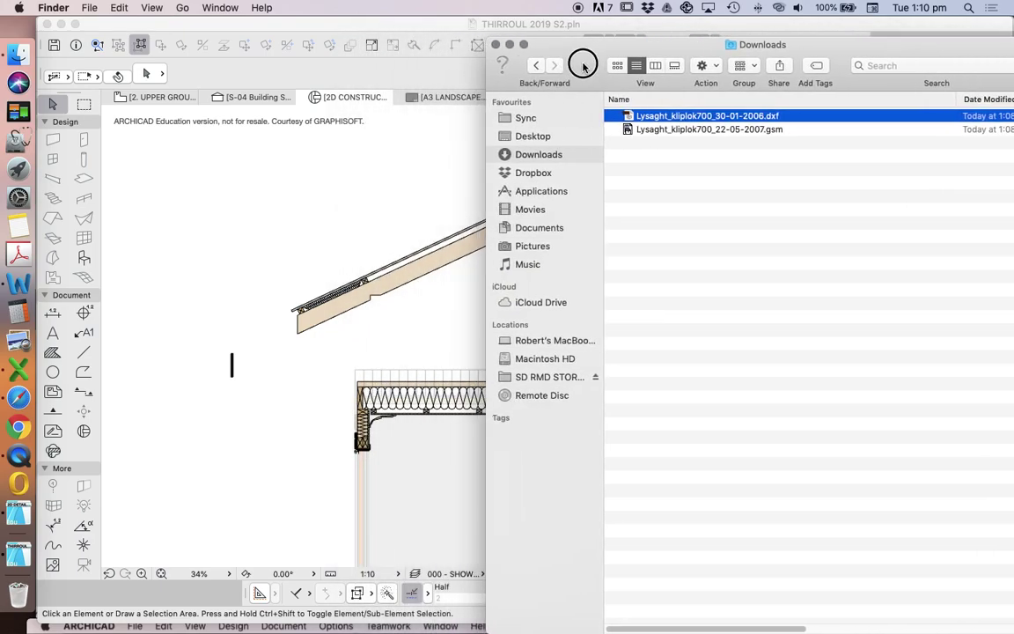
left_click(704, 129)
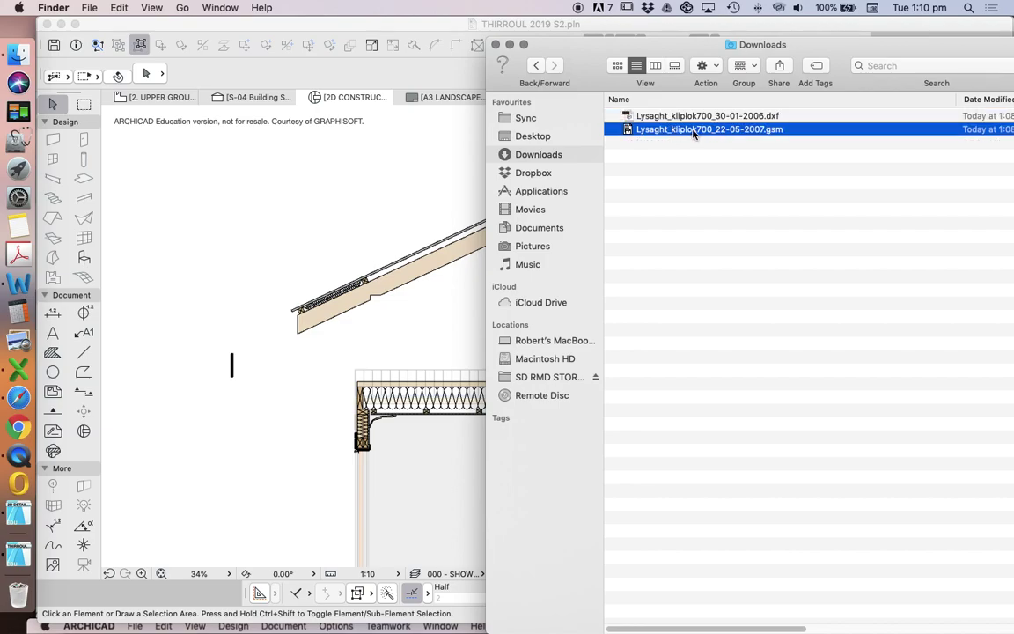
mouse_move(693, 132)
left_mouse_down()
mouse_move(280, 206)
mouse_move(236, 190)
left_mouse_up()
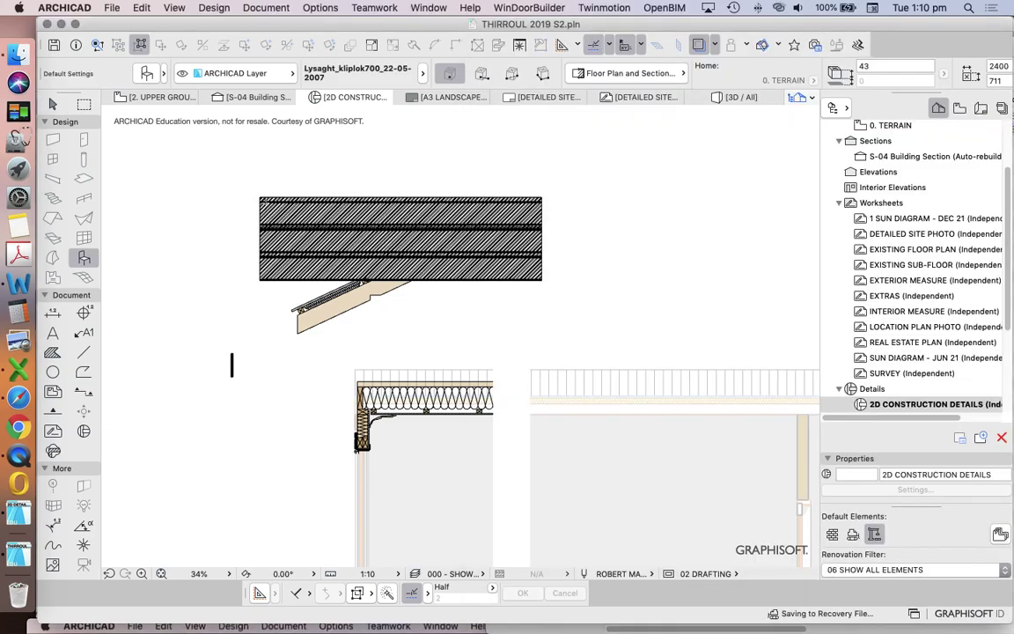
Preview the placed kliplok700 object in elevation and 3D in its selection settings, leaving the settings unchanged
left_click(148, 75)
left_click(525, 110)
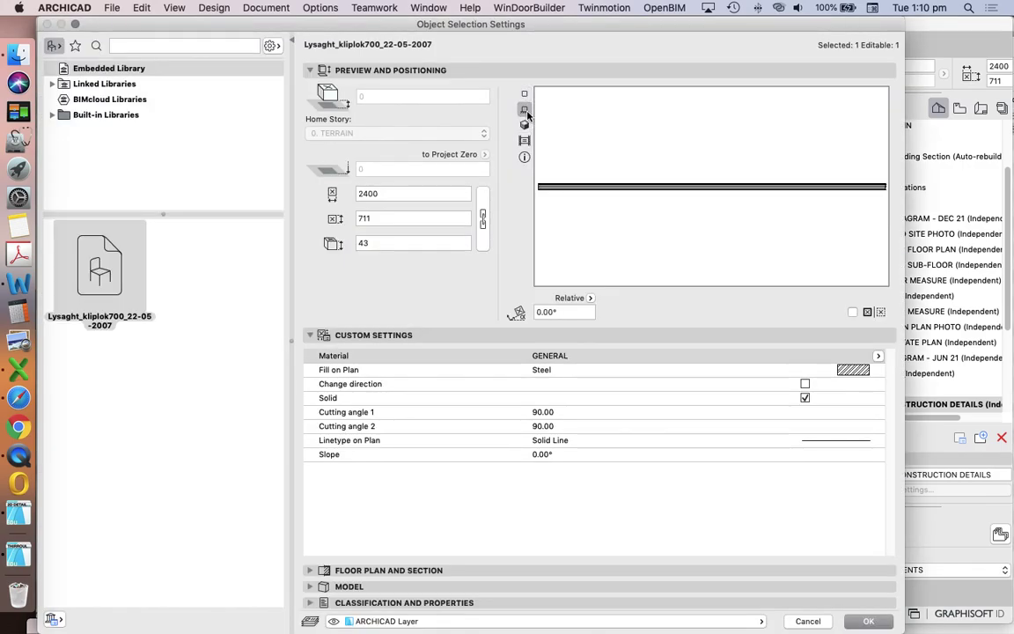
left_click(525, 125)
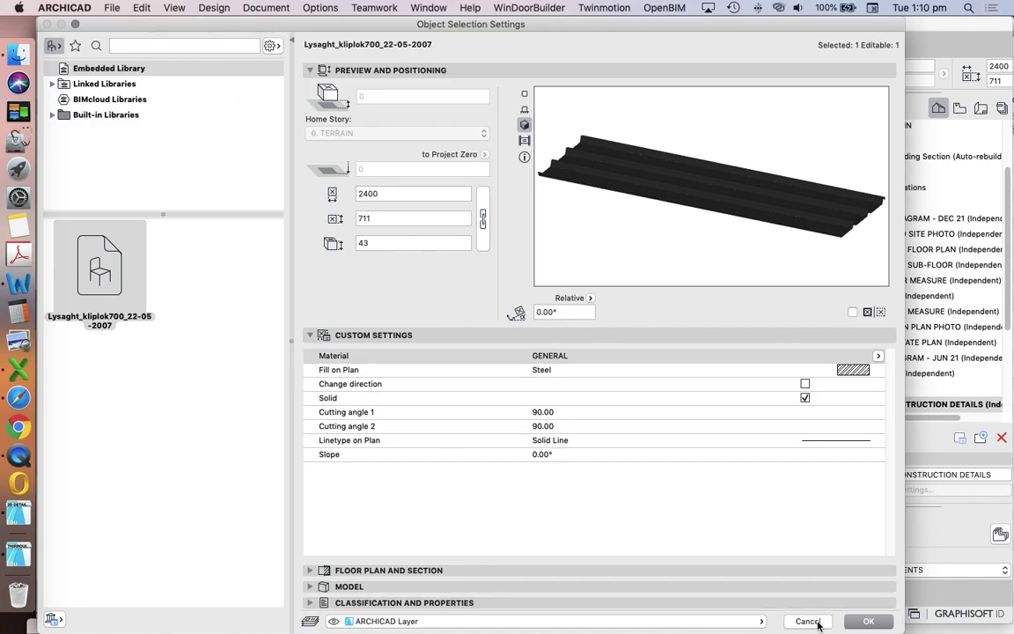
left_click(808, 622)
Delete the hatched kliplok700 roofing object from above the rafter
left_click(432, 200)
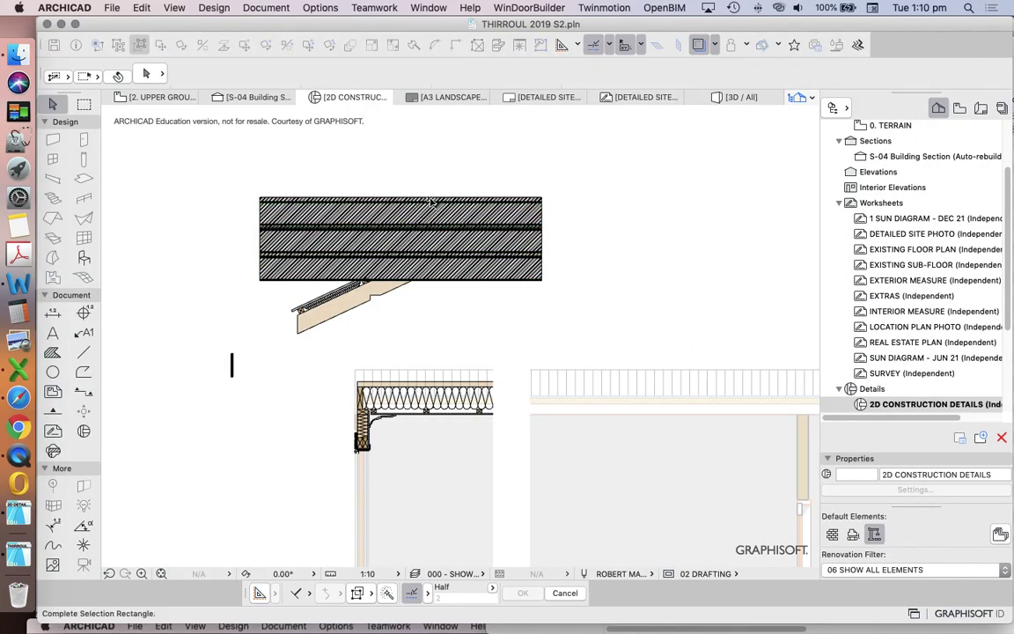
left_click(218, 179)
key("Delete")
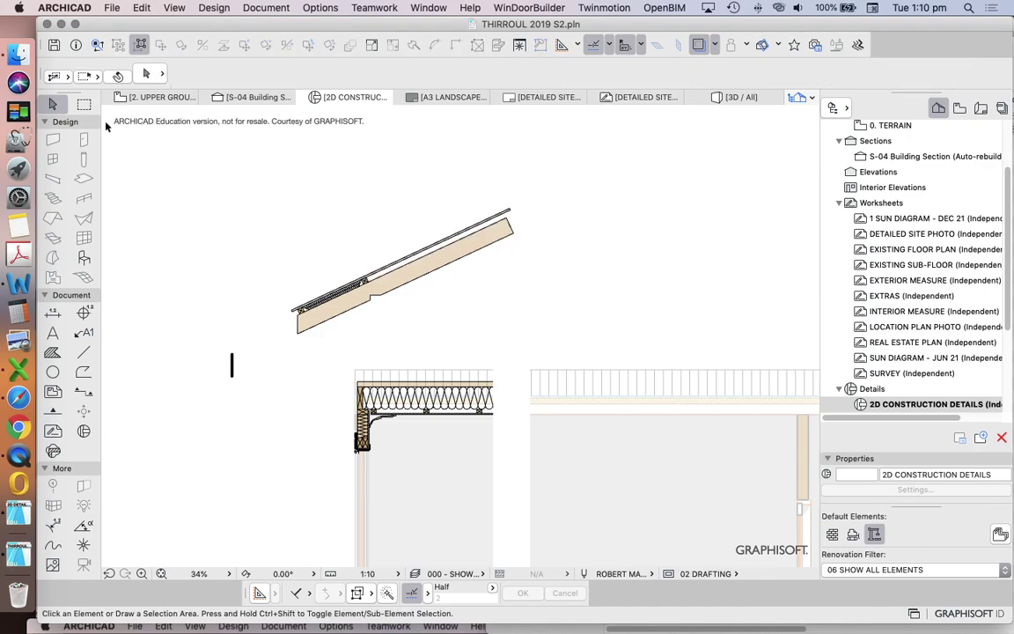
Place Lysaght_kliplok700_30-01-2006.dxf from the Finder Downloads folder above the rafter as an external drawing, with one drawing unit set to 1 millimeter
left_click(22, 55)
left_click(704, 174)
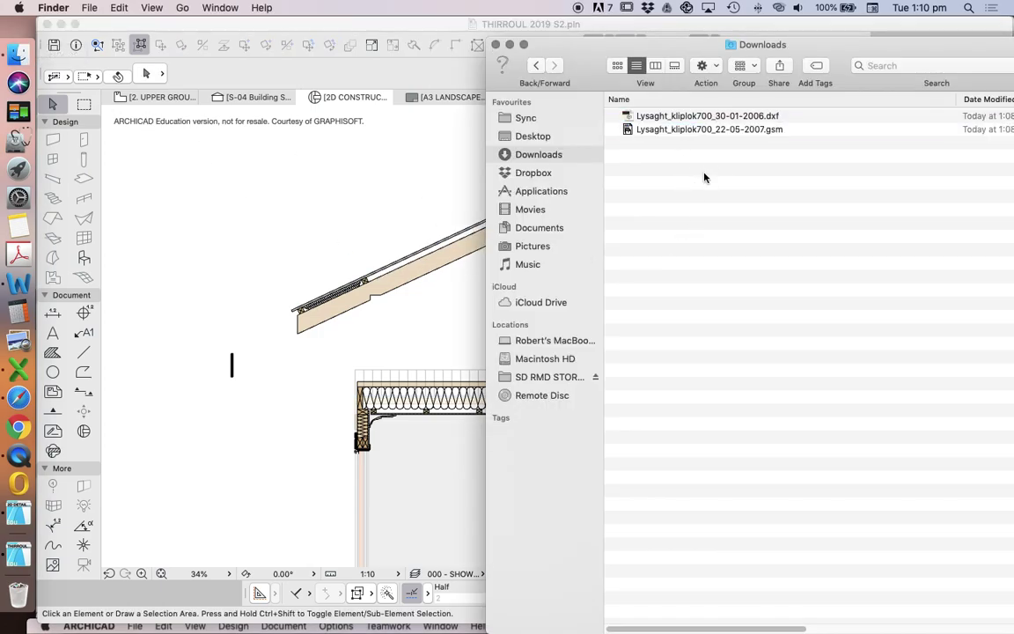
left_click(714, 119)
mouse_move(746, 121)
left_mouse_down()
mouse_move(344, 187)
mouse_move(288, 218)
left_mouse_up()
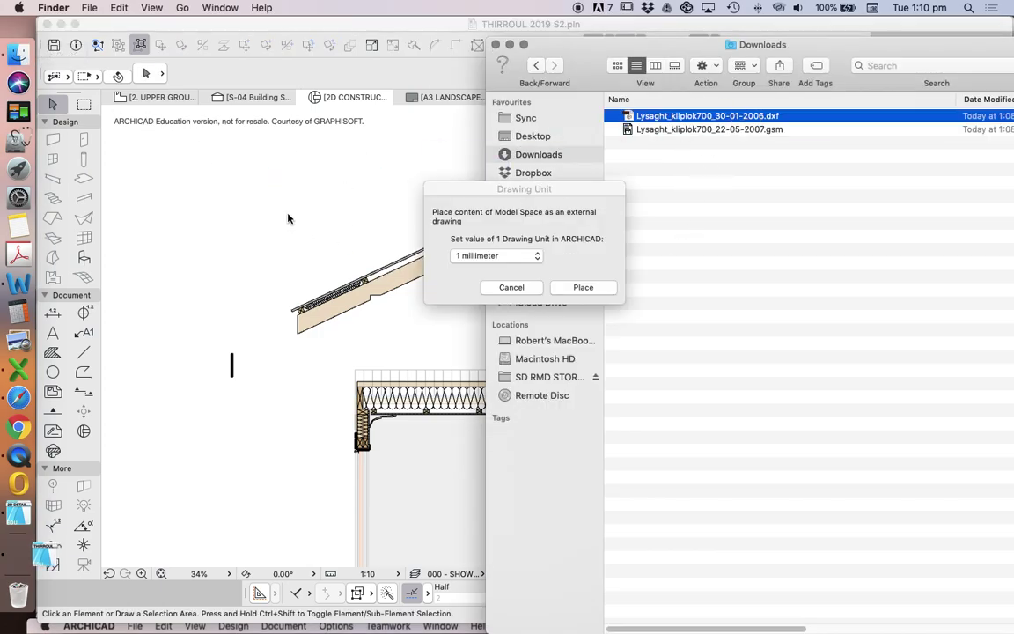
left_click(568, 293)
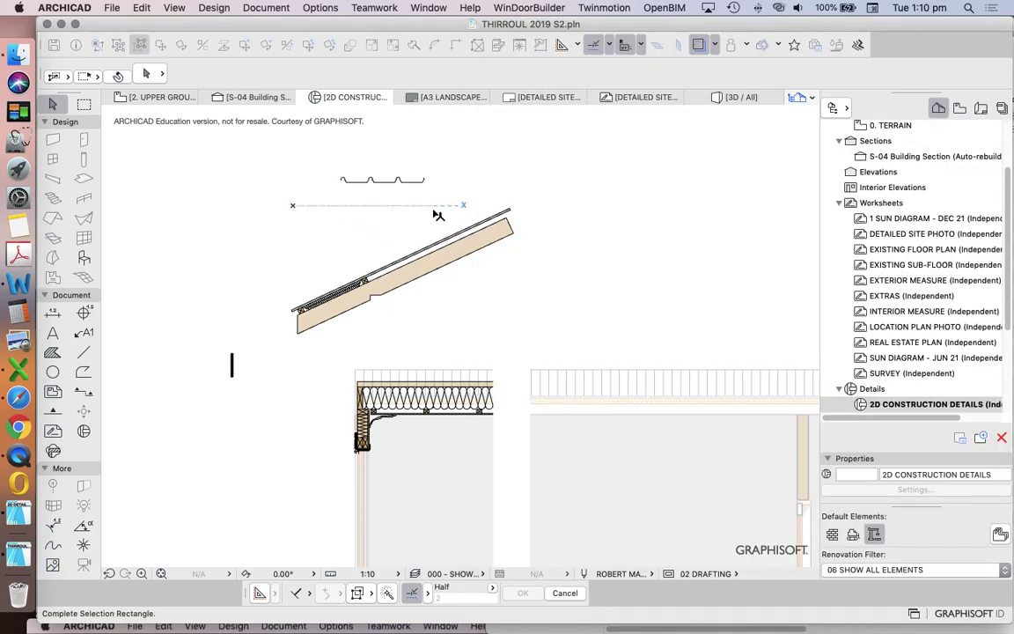
Move the placed DXF roofing profile into the empty area beyond the upper end of the rafter
left_click(424, 184)
left_click_drag(424, 183, 660, 222)
left_click(672, 252)
scroll(654, 218, "up", 5)
scroll(611, 206, "up", 3)
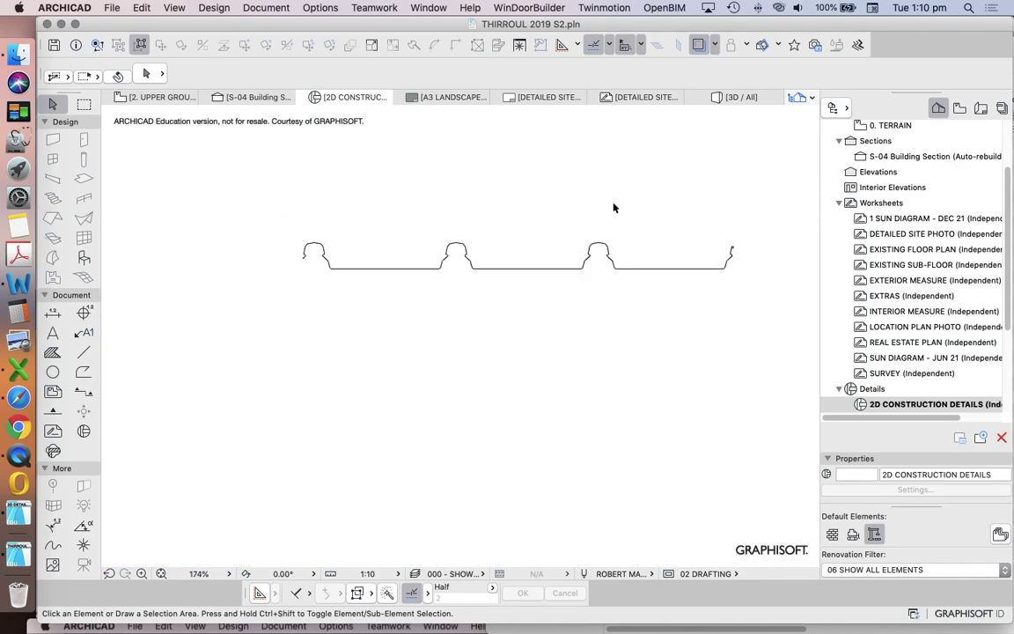
Select the placed DXF roofing drawing and examine its bounding frame, handles and drawing information
scroll(593, 261, "down", 2)
scroll(593, 261, "down", 1)
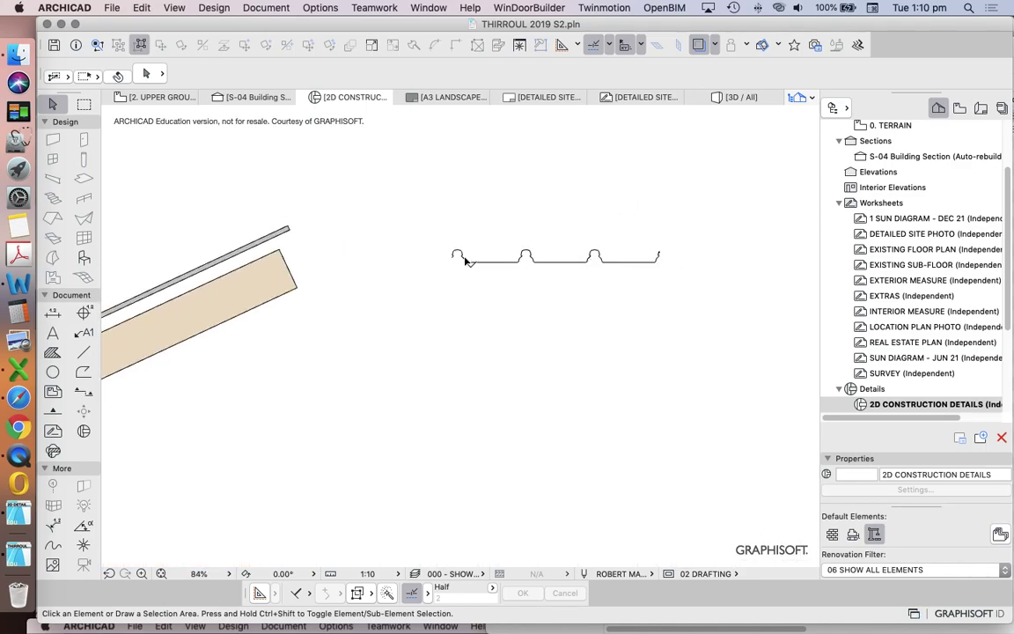
left_click(466, 259)
scroll(522, 275, "up", 3)
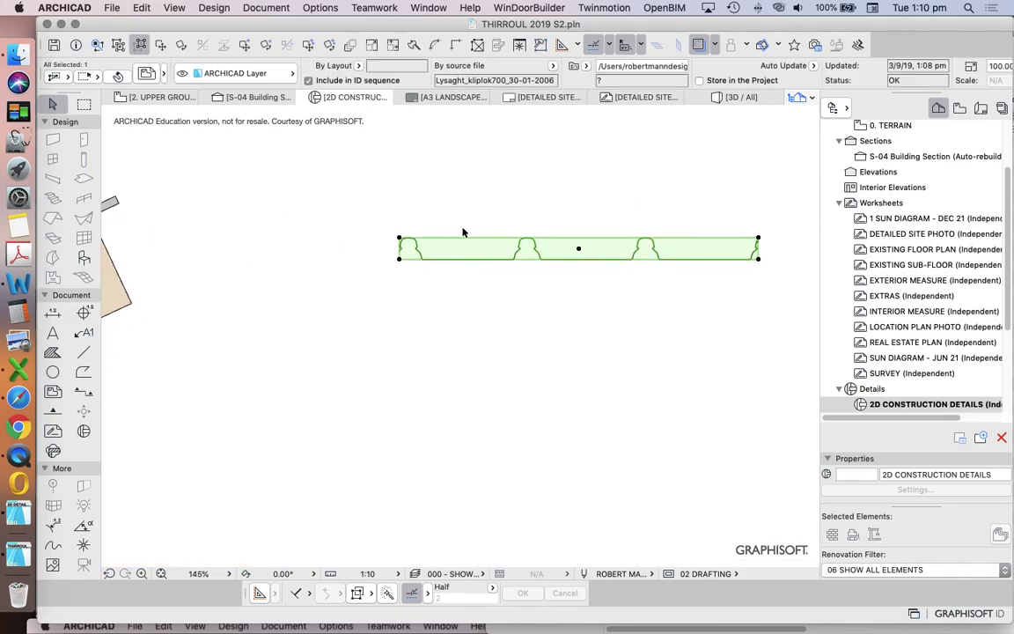
scroll(564, 238, "down", 4)
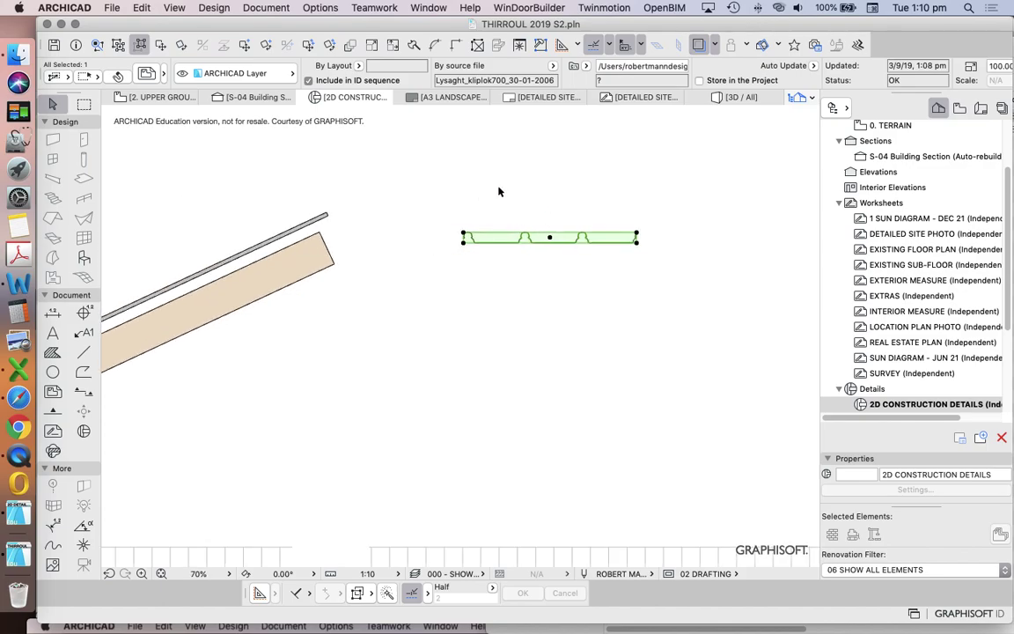
left_click(499, 191)
left_click(464, 236)
left_click(464, 208)
left_click(464, 235)
scroll(535, 244, "up", 3)
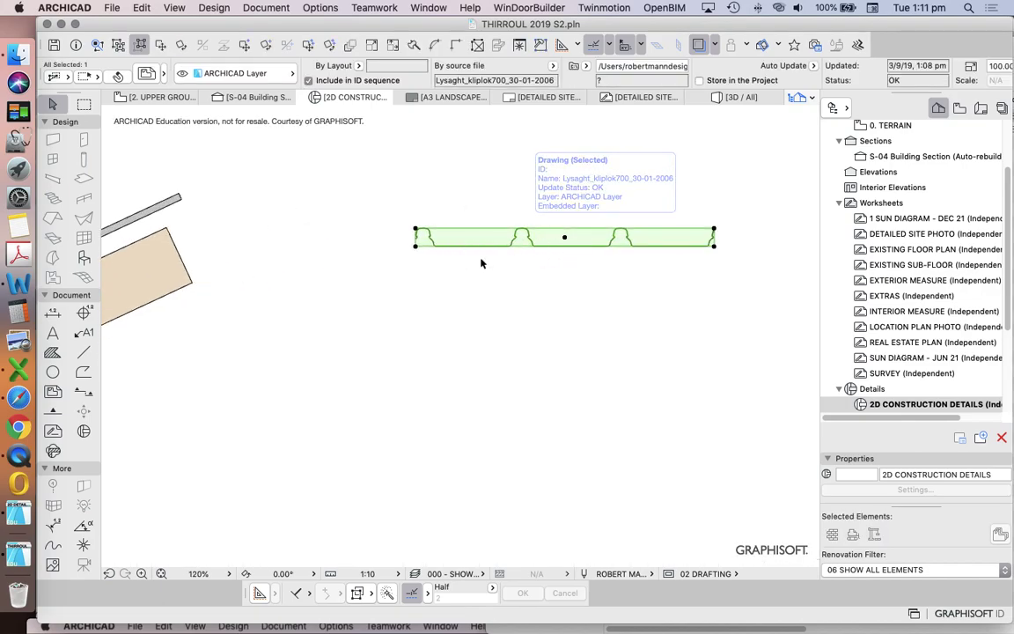
scroll(483, 256, "down", 3)
Explode the selected roofing drawing into the current view using the drawing's layer, and clear the selection
right_click(483, 163)
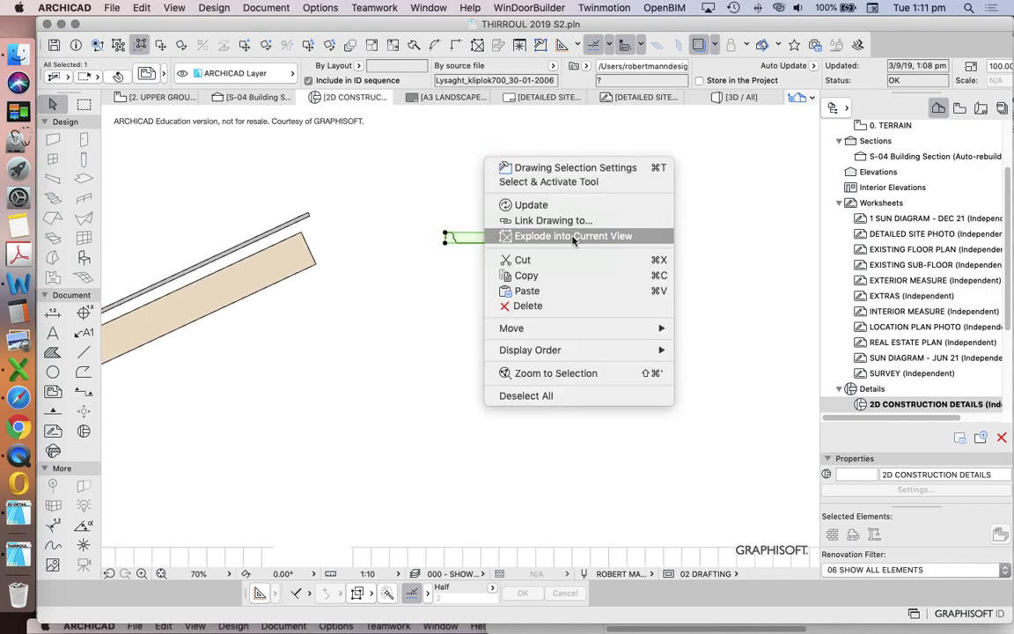
left_click(614, 237)
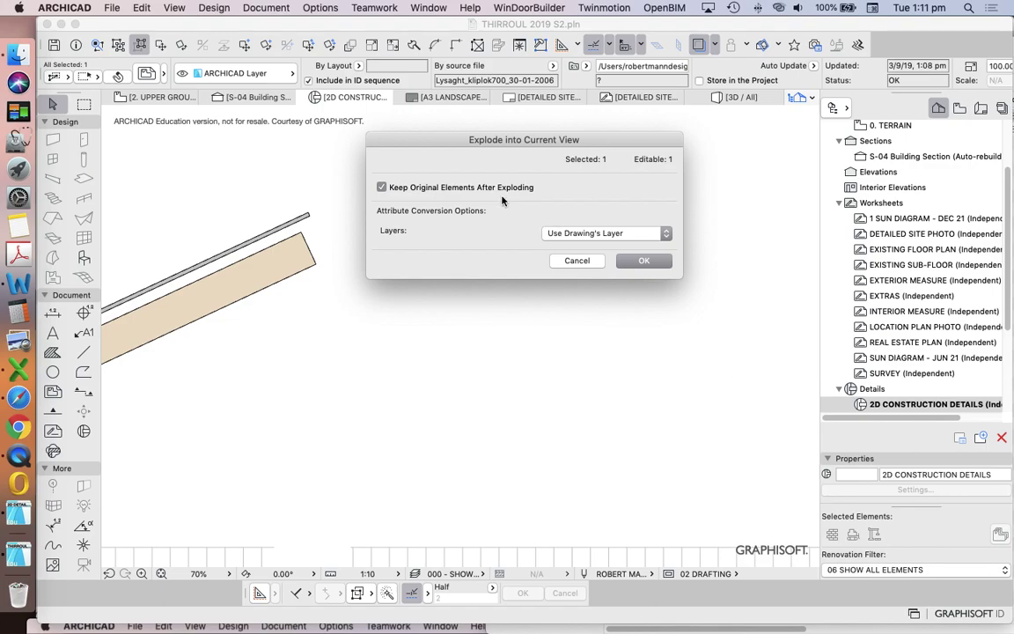
left_click(630, 264)
left_click(504, 262)
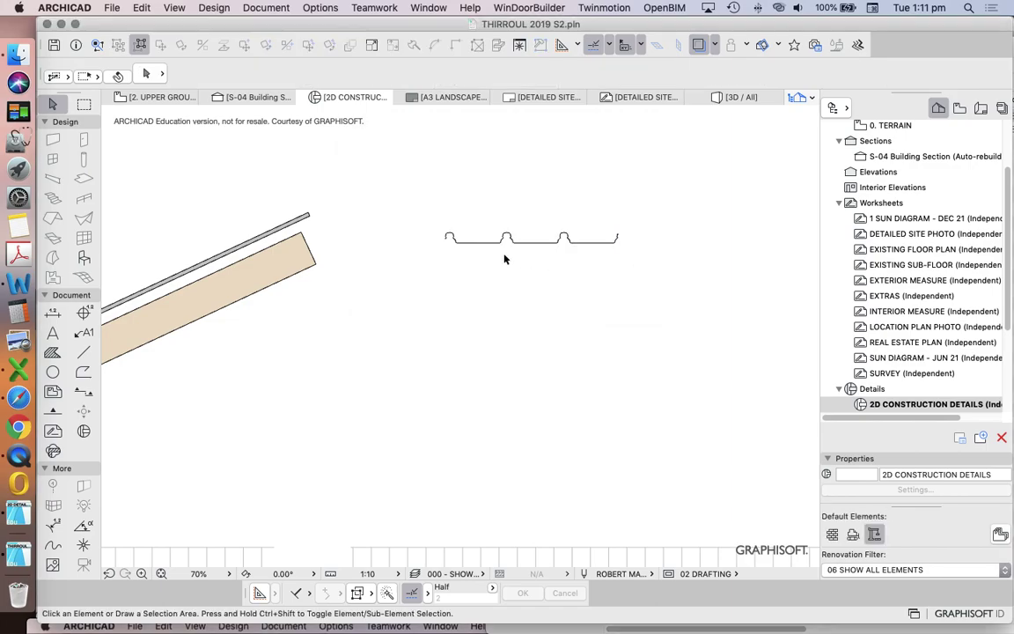
Check individual lines and arcs of the exploded roofing profile by selecting a single element near the second rib
left_click(499, 243)
scroll(484, 264, "up", 5)
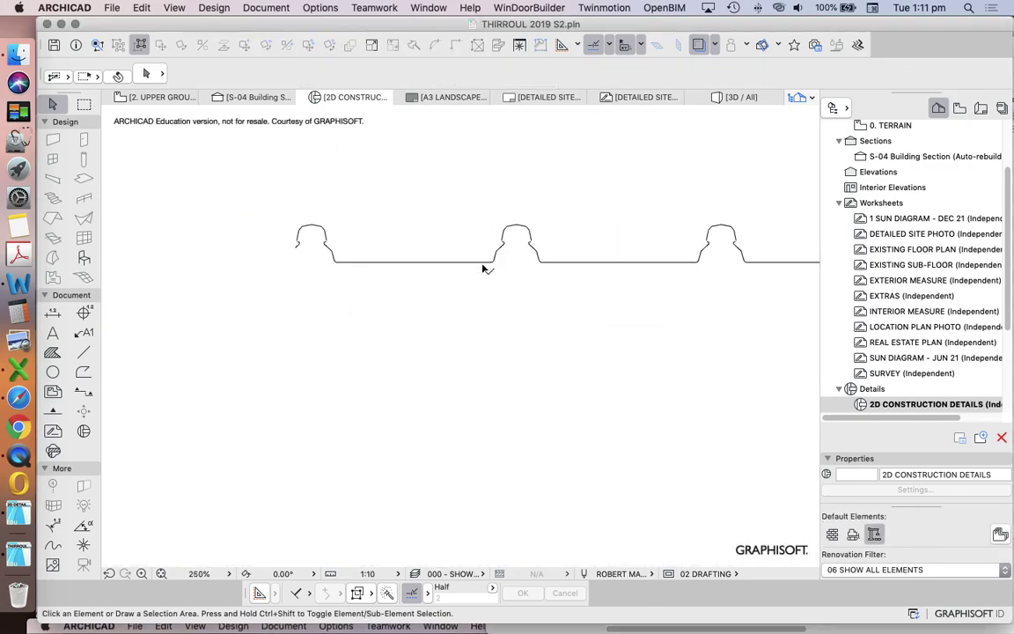
left_click(501, 249)
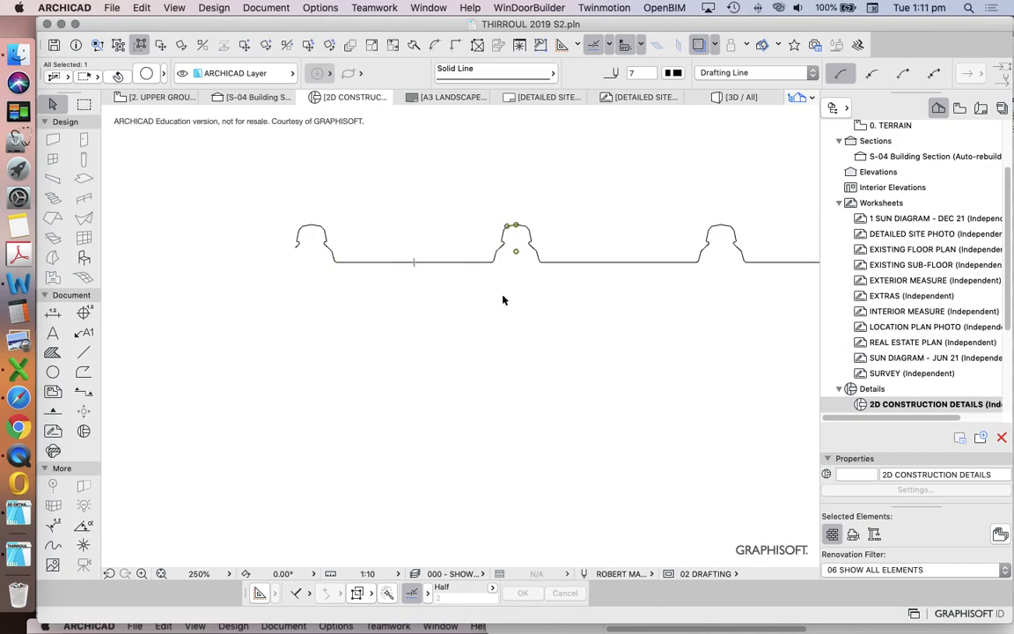
left_click(451, 265)
scroll(440, 264, "down", 5)
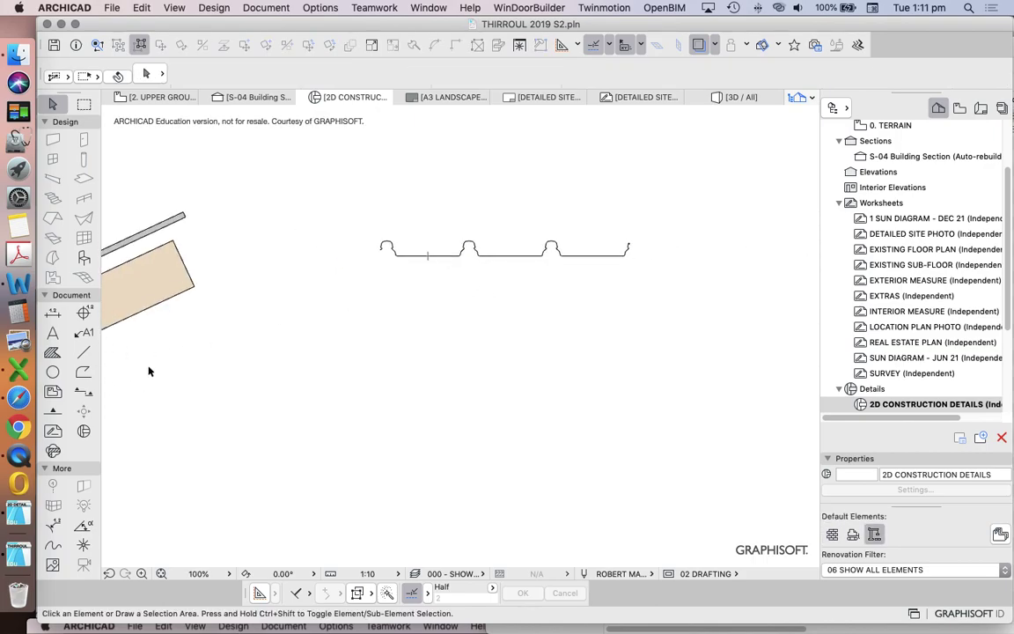
Set the Polyline tool's defaults to the Solid Line type and pen 4
left_click(83, 372)
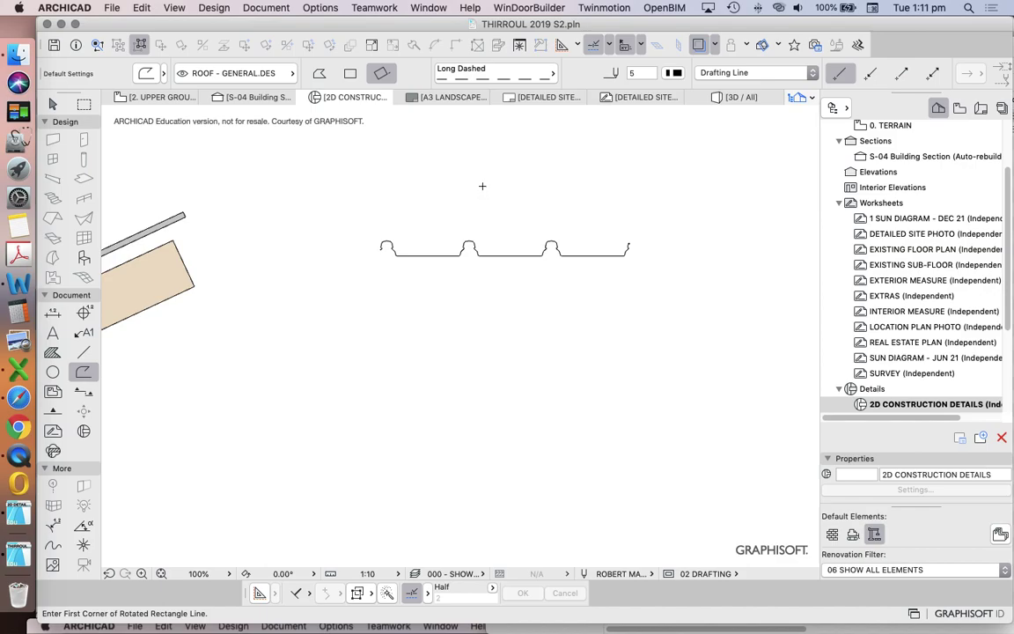
left_click(514, 67)
left_click(574, 40)
left_click(616, 69)
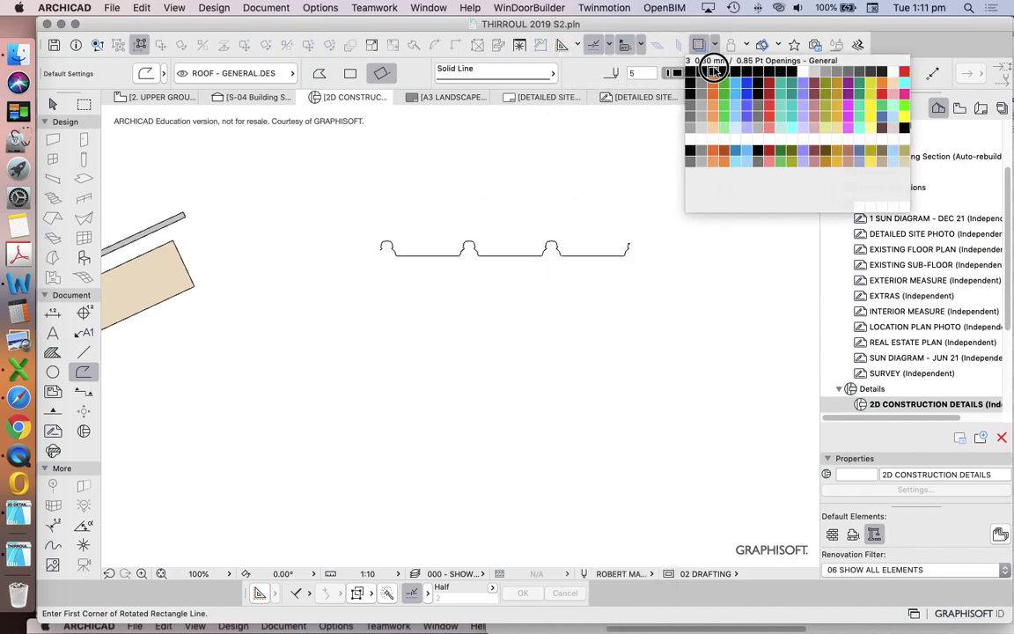
left_click(634, 81)
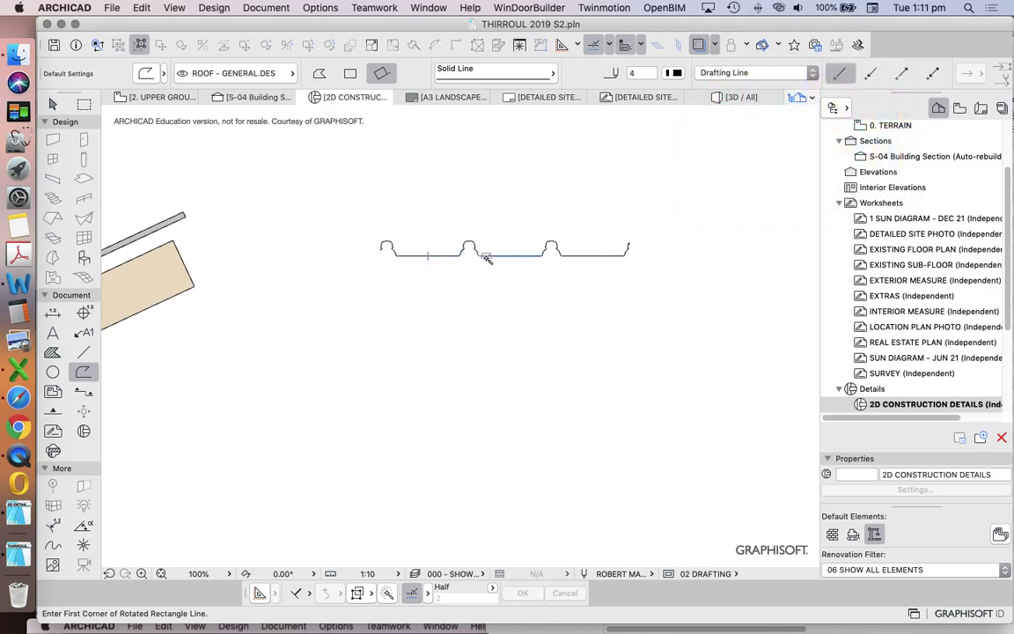
Examine the roofing profile's rib bends and its open end up close, and compare them with the whole sheet
scroll(467, 256, "up", 5)
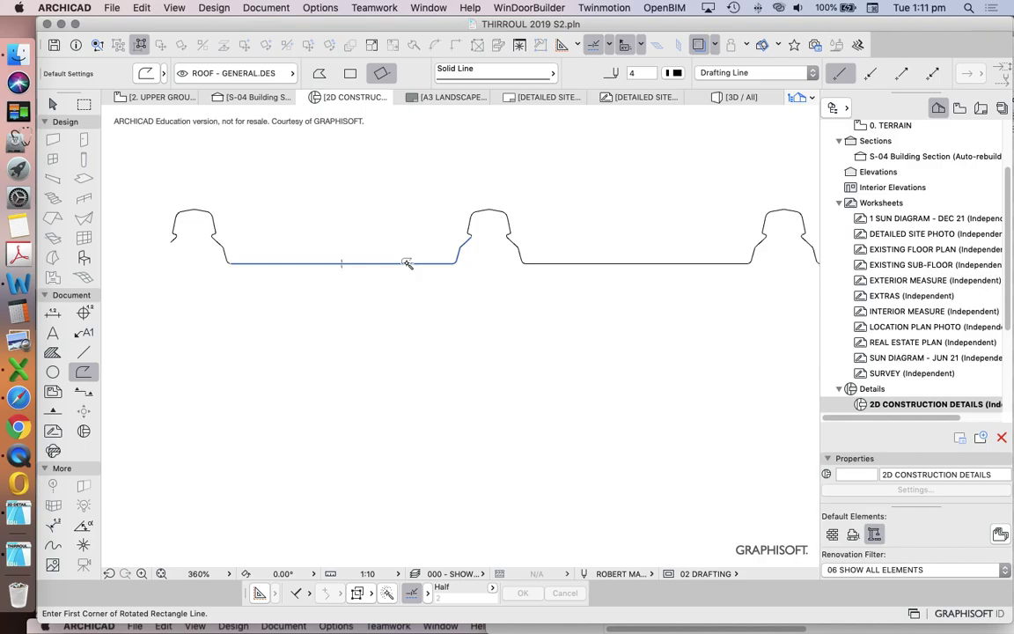
scroll(471, 217, "up", 15)
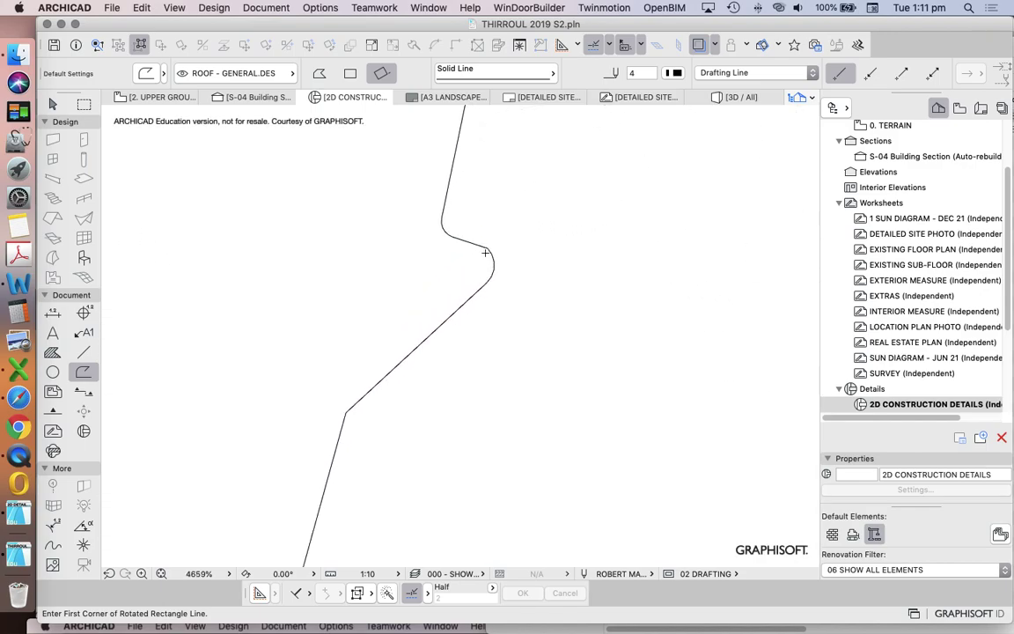
scroll(498, 237, "down", 15)
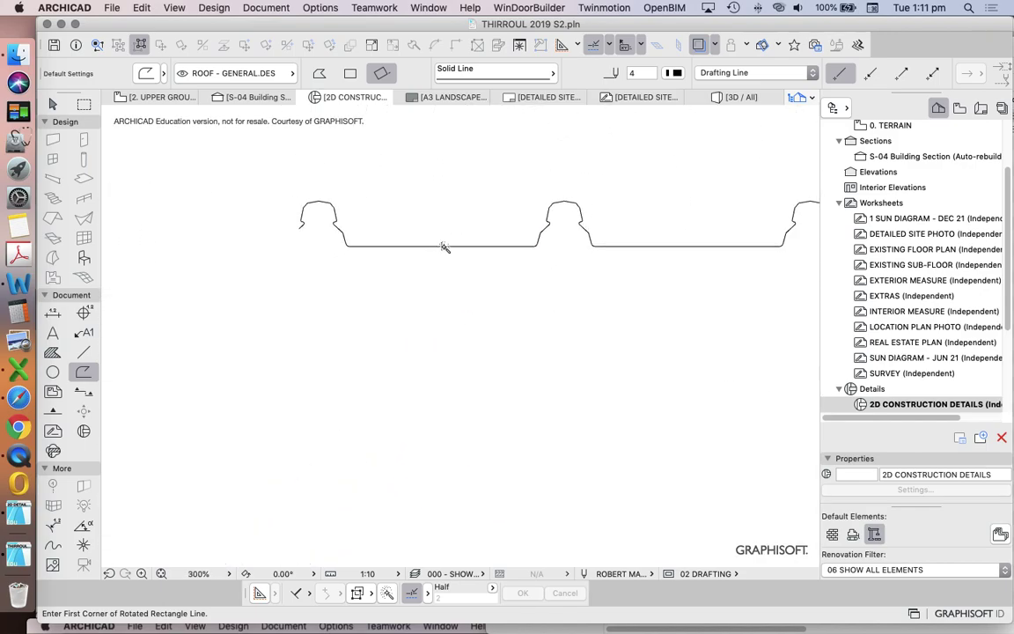
scroll(388, 246, "down", 5)
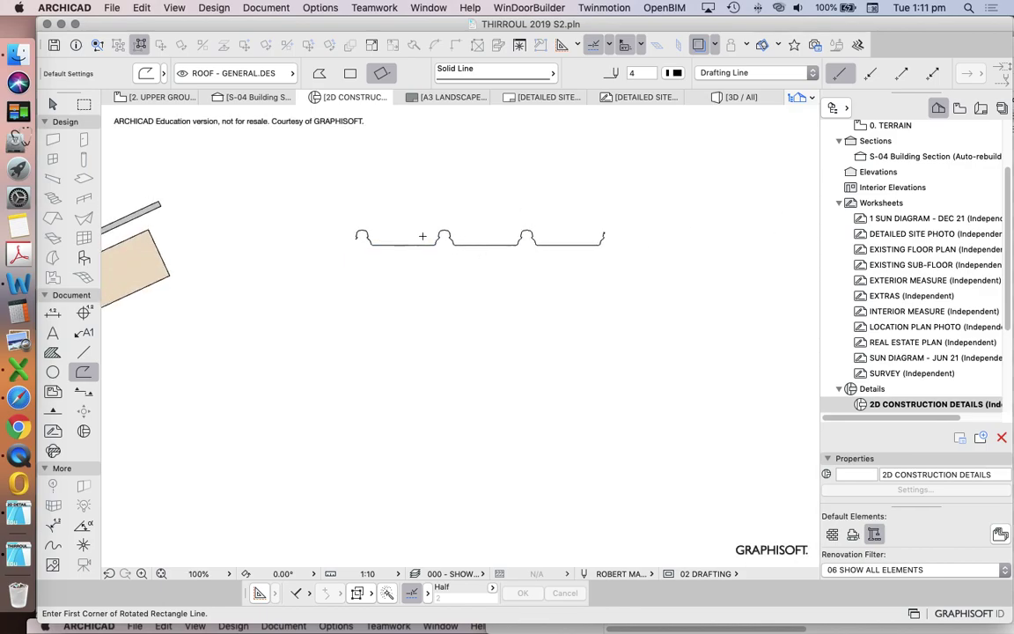
scroll(421, 232, "up", 5)
scroll(203, 233, "up", 5)
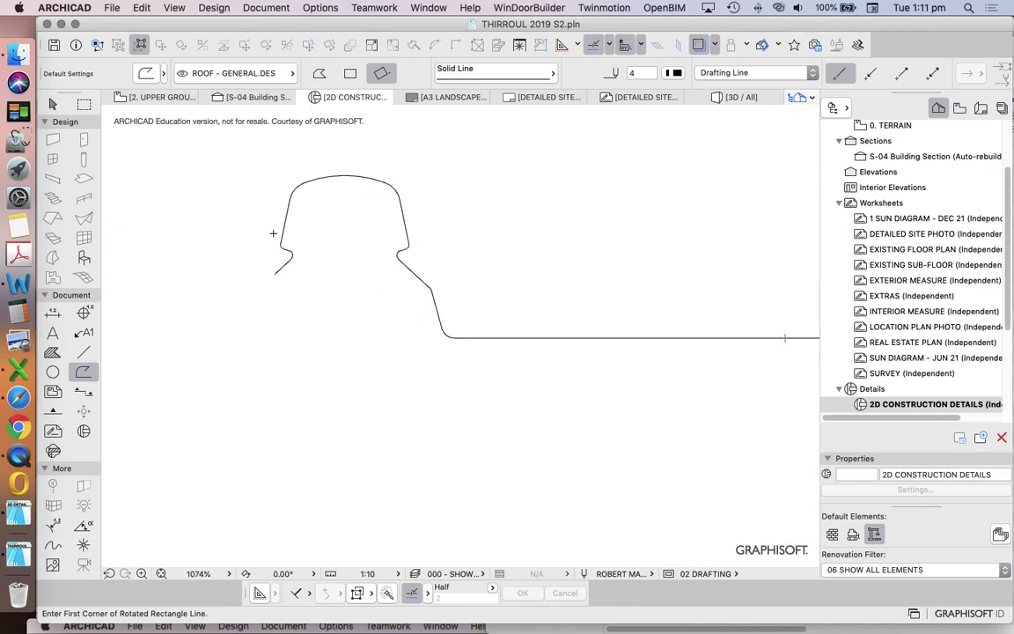
scroll(288, 214, "down", 10)
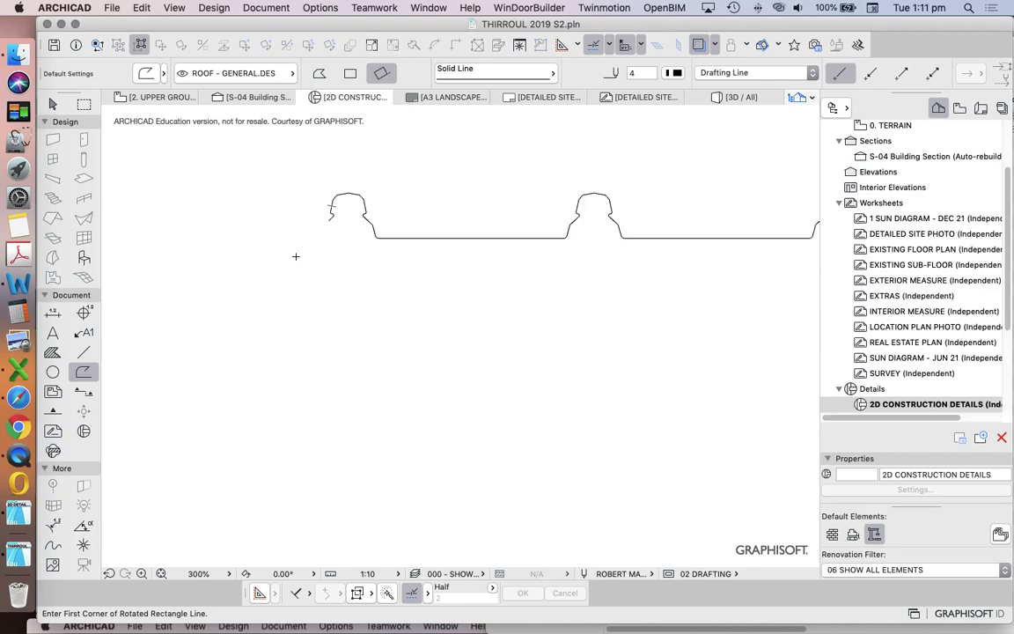
scroll(299, 236, "up", 5)
scroll(313, 258, "down", 8)
Turn off Suspend Groups, check the exploded roofing profile by selecting all its elements together, and clear the selection
left_click(138, 46)
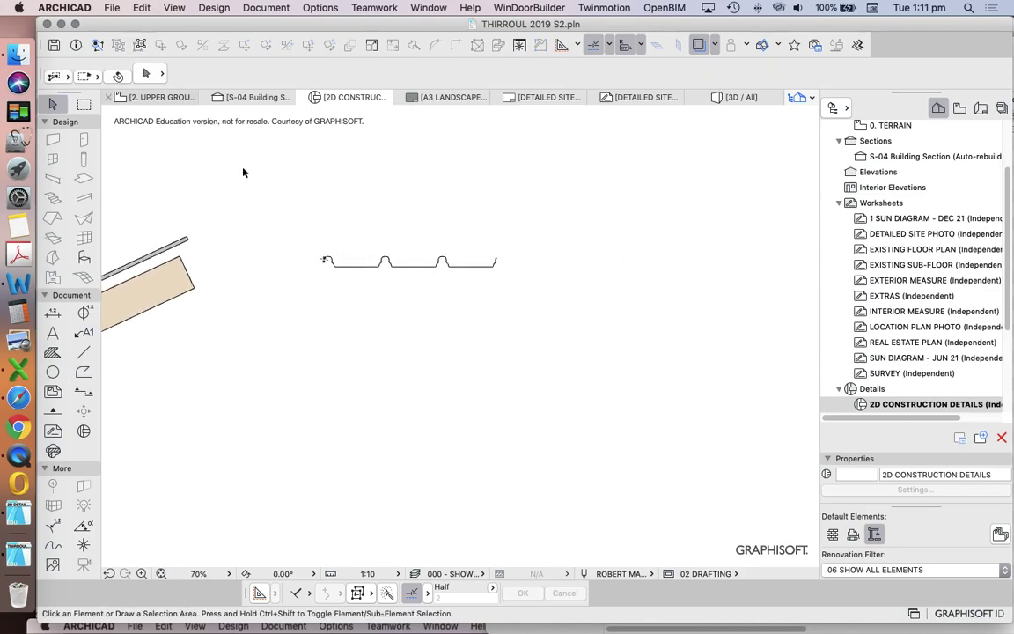
key("super+a")
scroll(264, 242, "up", 3)
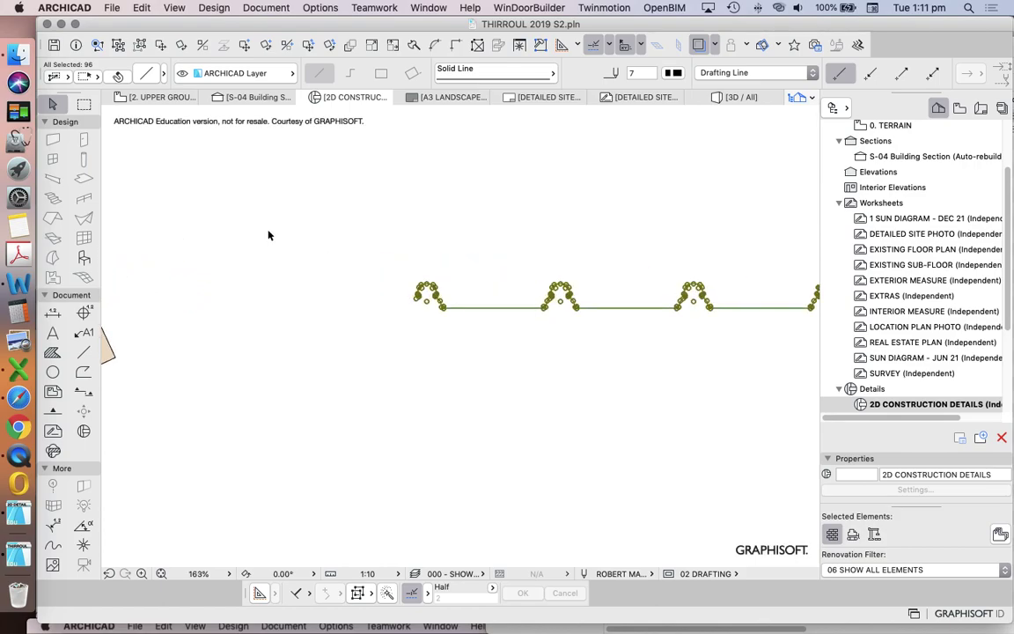
scroll(398, 264, "down", 5)
left_click(498, 258)
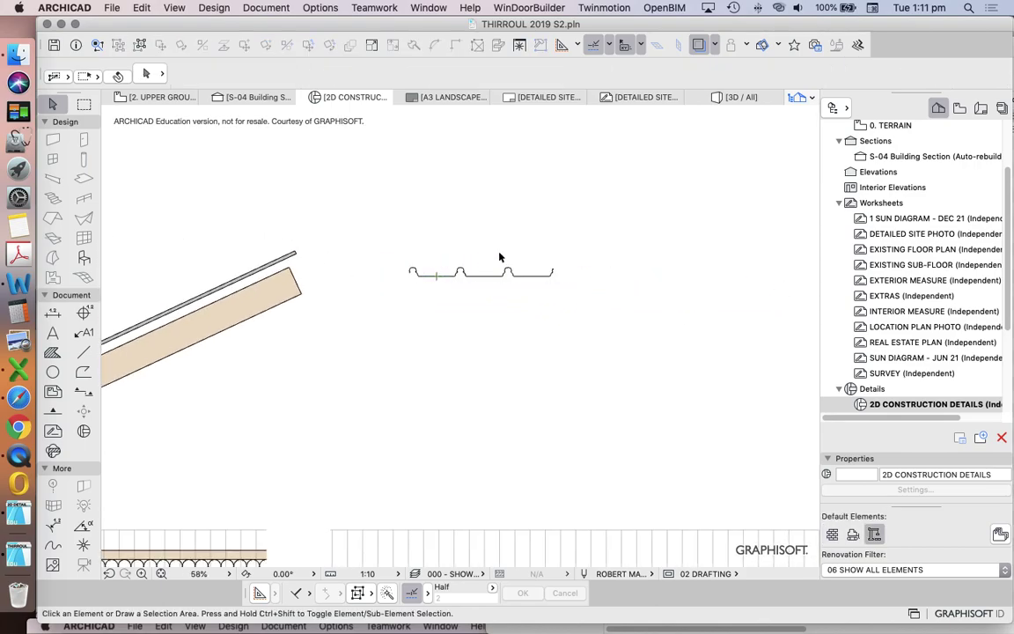
Drag a copy of the whole roofing profile from its open starting end to the far end of the original sheet
scroll(509, 251, "down", 5)
scroll(511, 256, "up", 5)
scroll(493, 251, "up", 5)
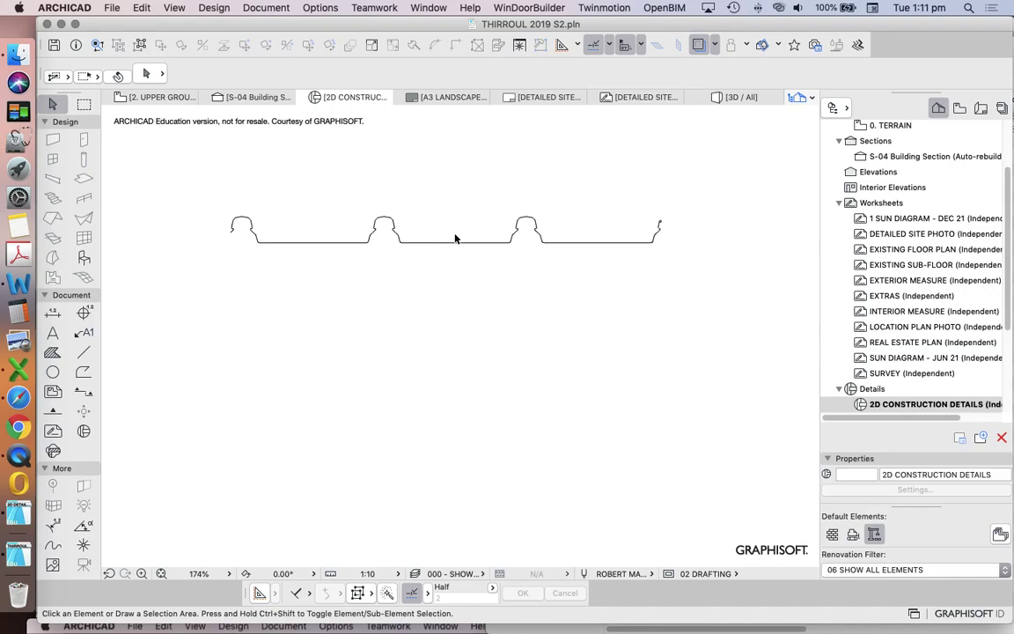
key("super+a")
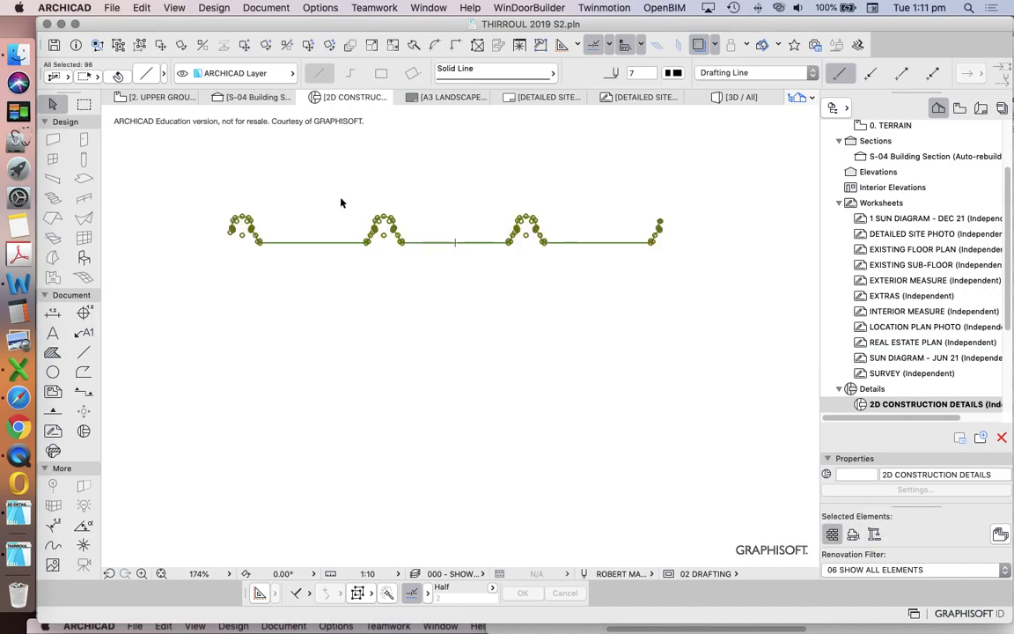
left_click(601, 255)
key("super+a")
left_click(246, 45)
scroll(220, 230, "up", 5)
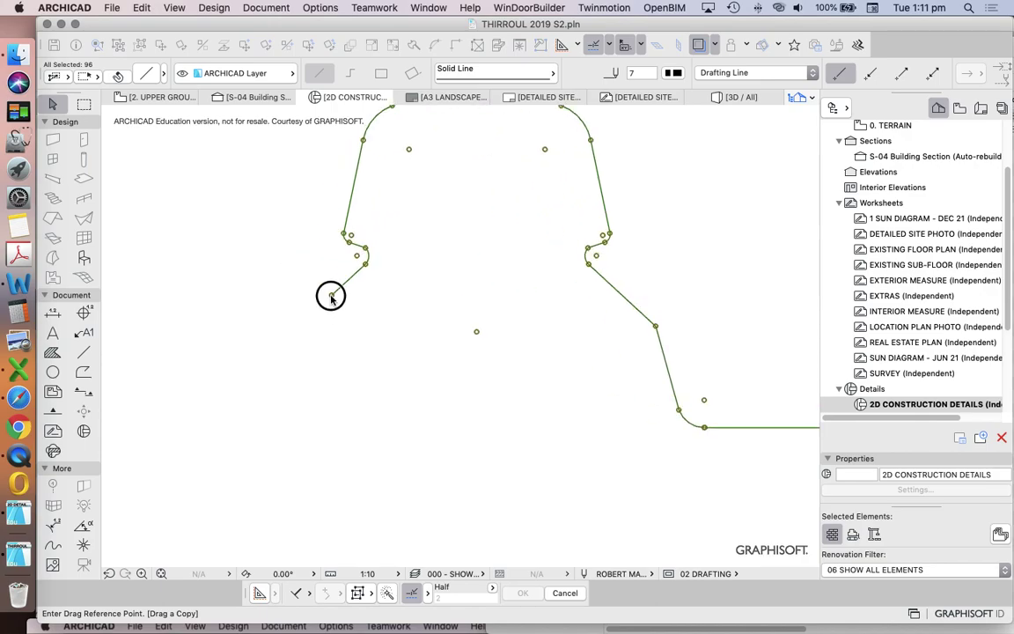
left_click(331, 296)
scroll(279, 272, "down", 7)
scroll(528, 268, "up", 5)
scroll(531, 265, "up", 7)
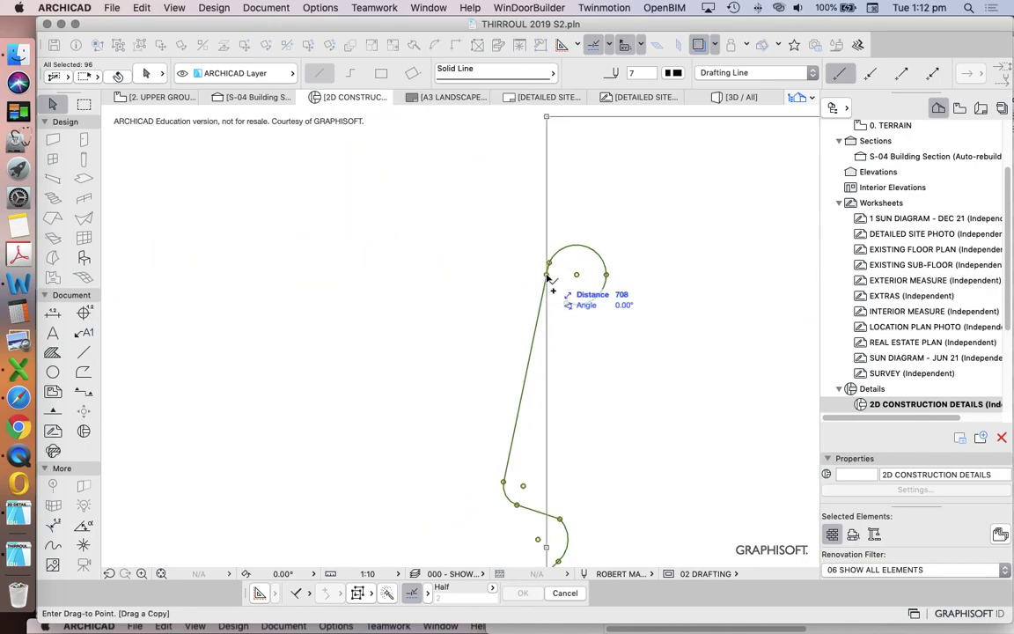
left_click(547, 278)
scroll(547, 291, "down", 5)
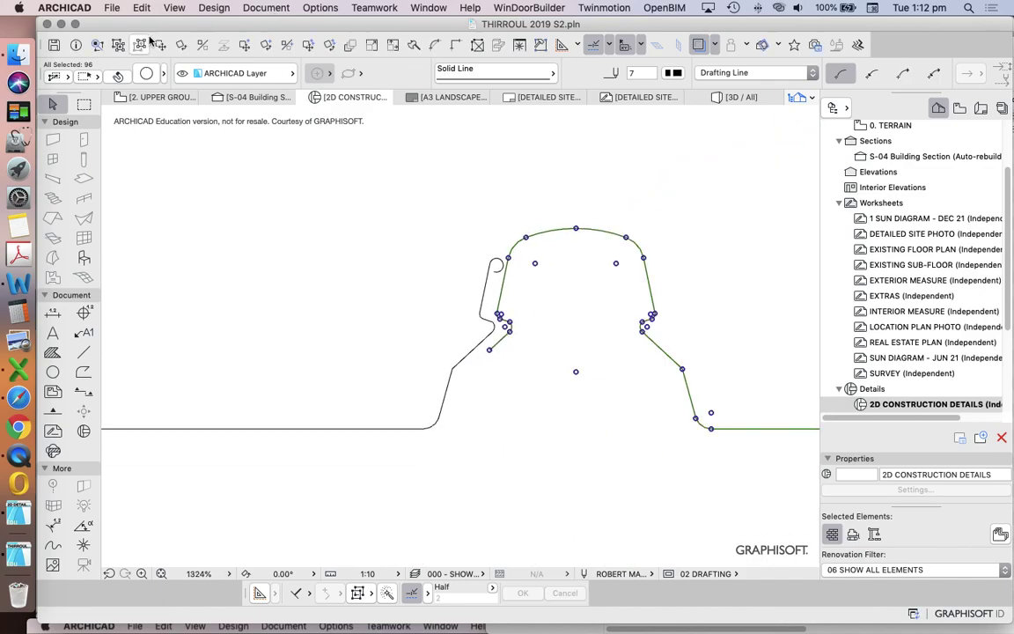
Move the copied sheet about 4 mm back so its starting end meets the original sheet's sloping rib line
left_click(150, 41)
scroll(549, 390, "up", 3)
left_click(552, 376)
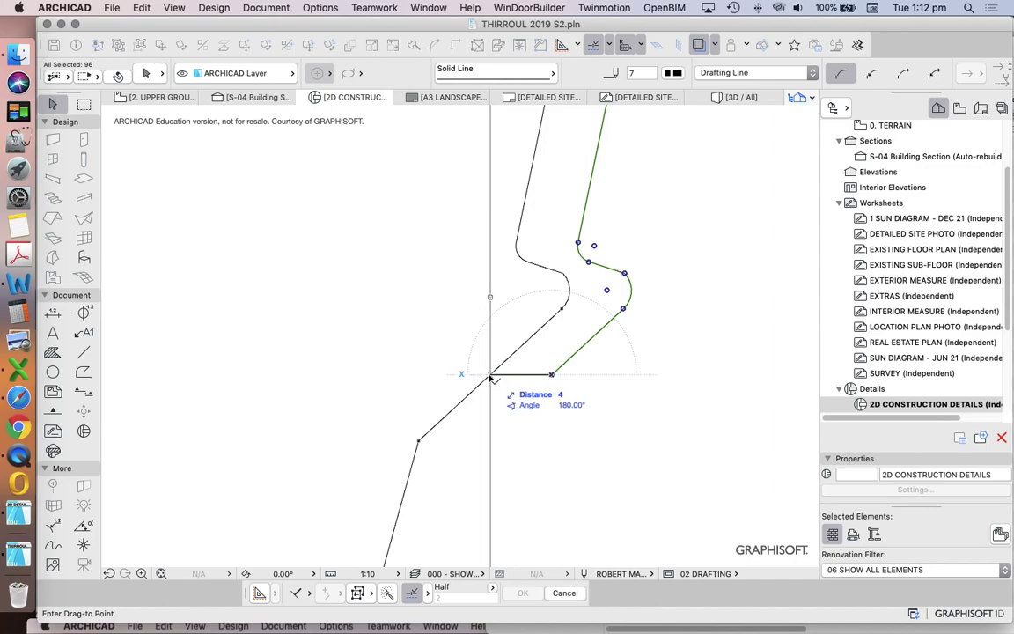
left_click(490, 377)
scroll(532, 258, "down", 6)
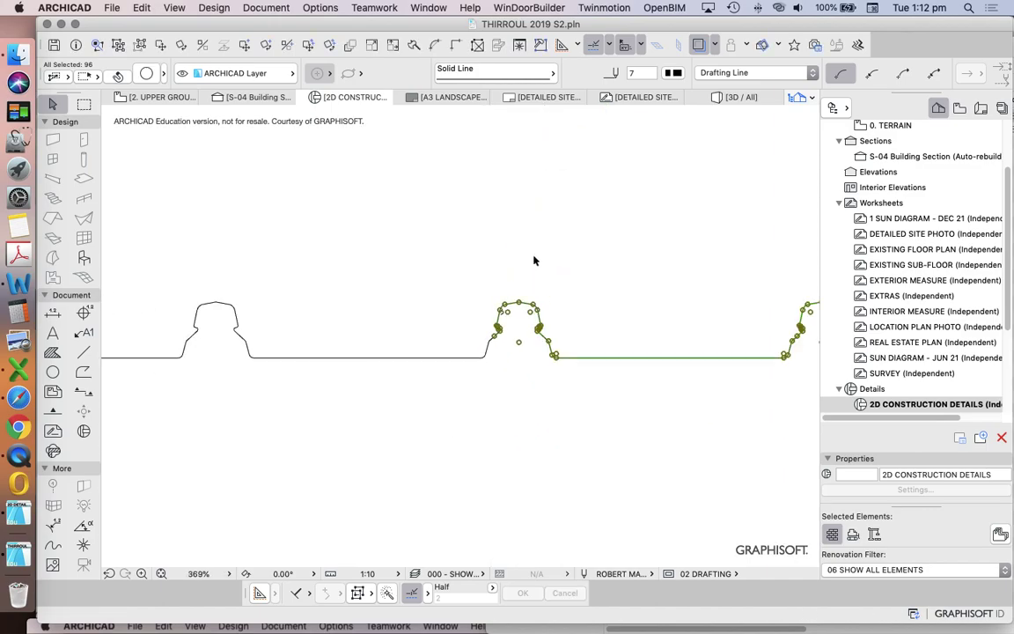
key("Escape")
Select both joined roofing sheets and move them to just above the long roof batten at the wall end of the detail
scroll(534, 260, "down", 5)
scroll(455, 290, "down", 5)
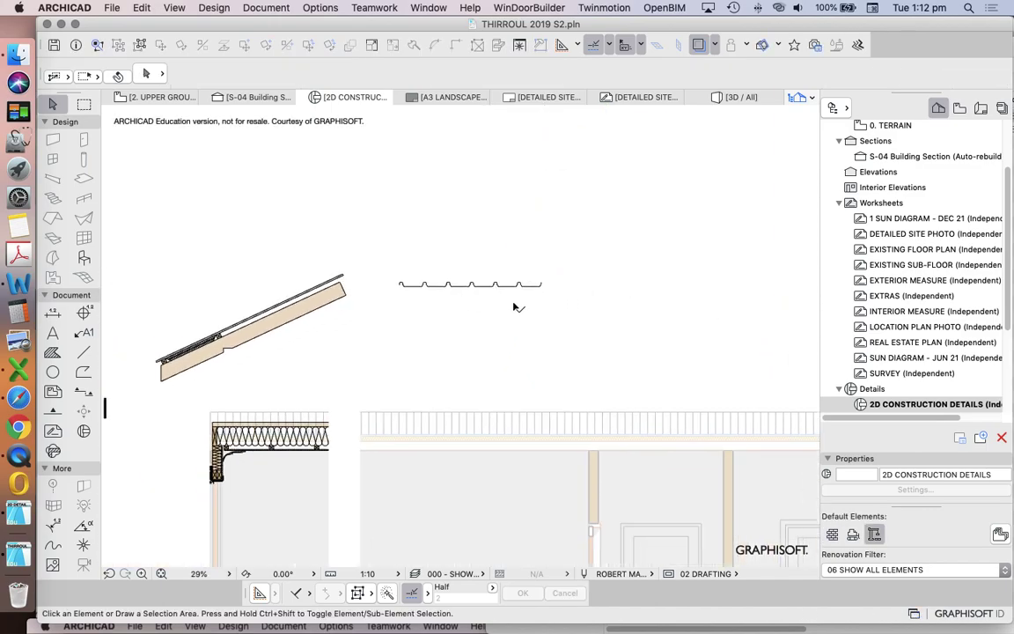
scroll(486, 299, "up", 2)
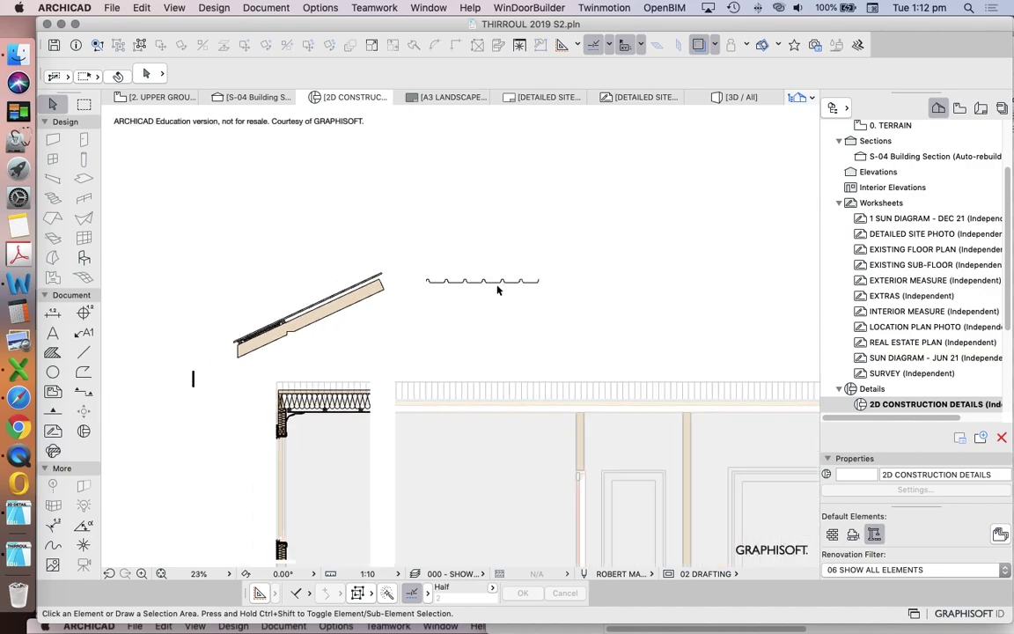
left_click(393, 249)
left_click(638, 307)
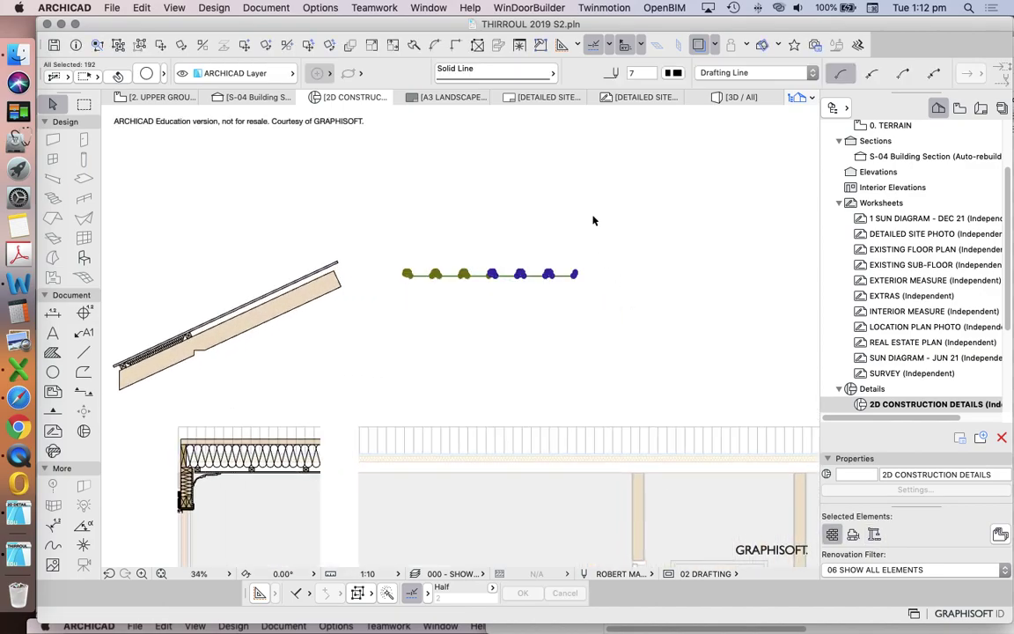
scroll(593, 219, "down", 2)
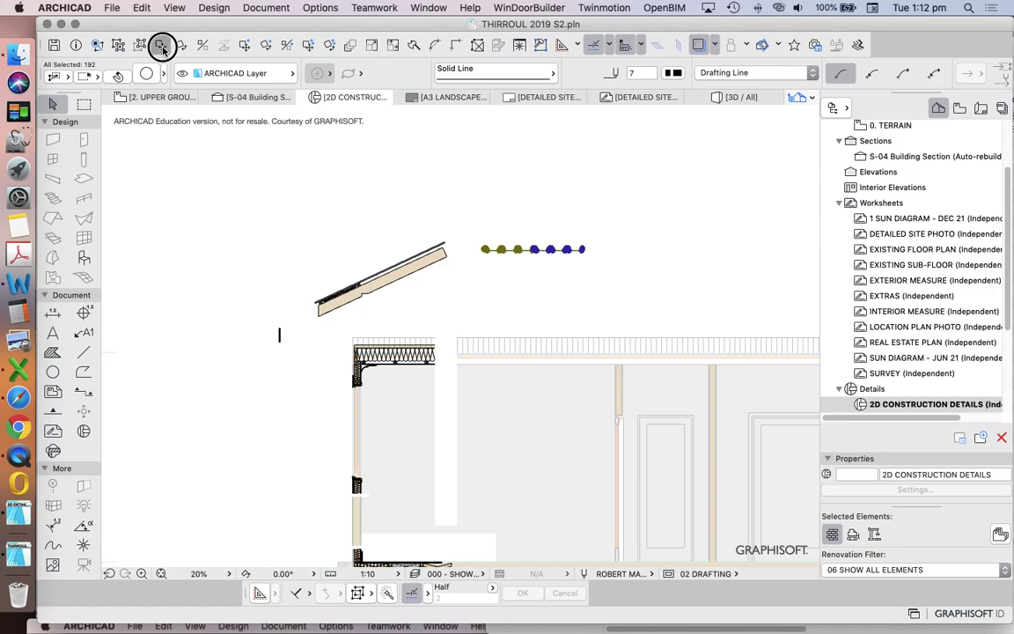
left_click(163, 49)
left_click(443, 233)
scroll(391, 350, "up", 6)
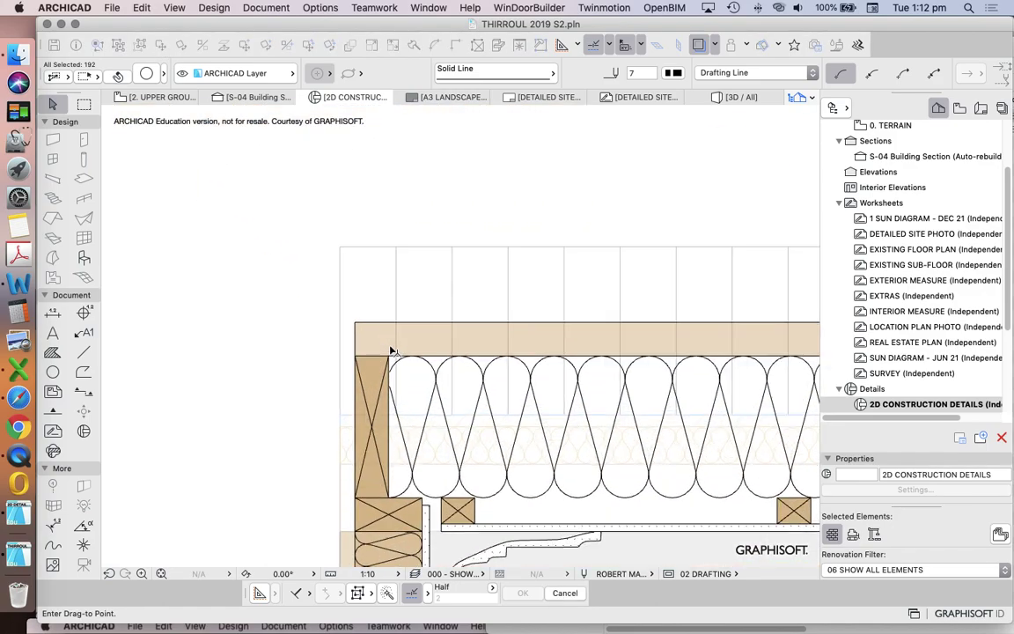
left_click(361, 324)
Move the joined roofing sheets horizontally to align their starting end with the outer end of the roof batten
right_click(429, 296)
mouse_move(414, 318)
left_click(578, 319)
left_click(359, 287)
left_click(354, 331, "shift")
Move the joined roofing sheets straight down about 32 mm onto the top of the roof batten
right_click(424, 195)
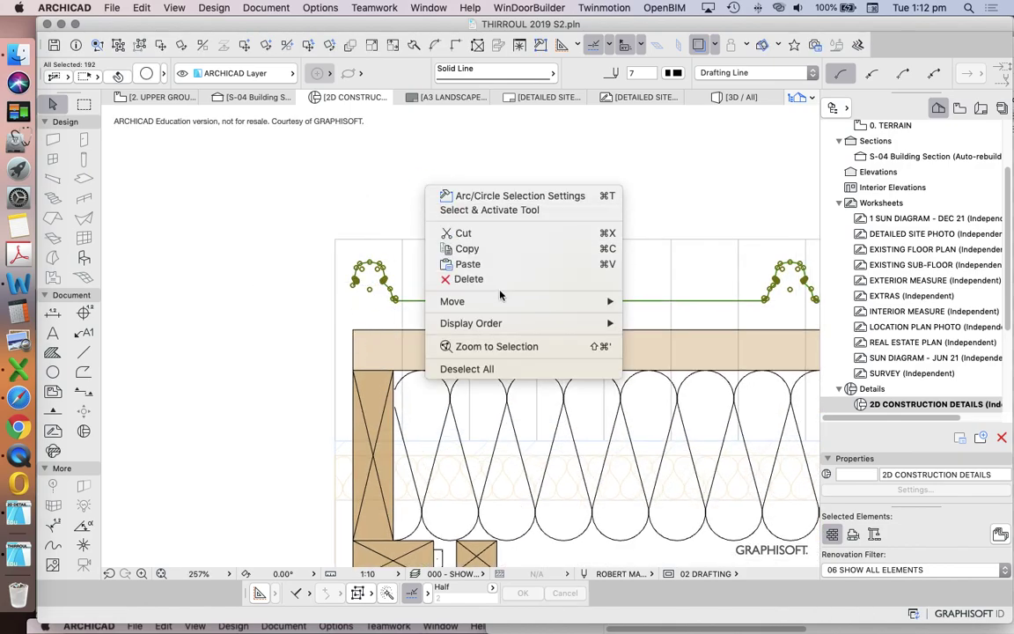
mouse_move(500, 300)
left_click(650, 298)
left_click(418, 301)
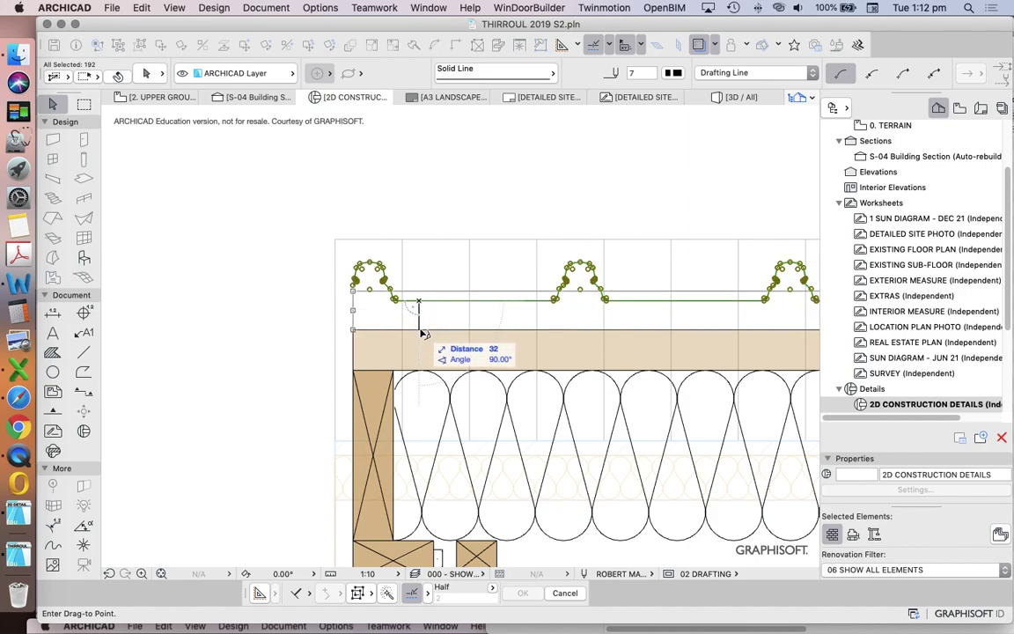
left_click(421, 331)
Turn off the trace reference behind the construction details
scroll(389, 272, "down", 6)
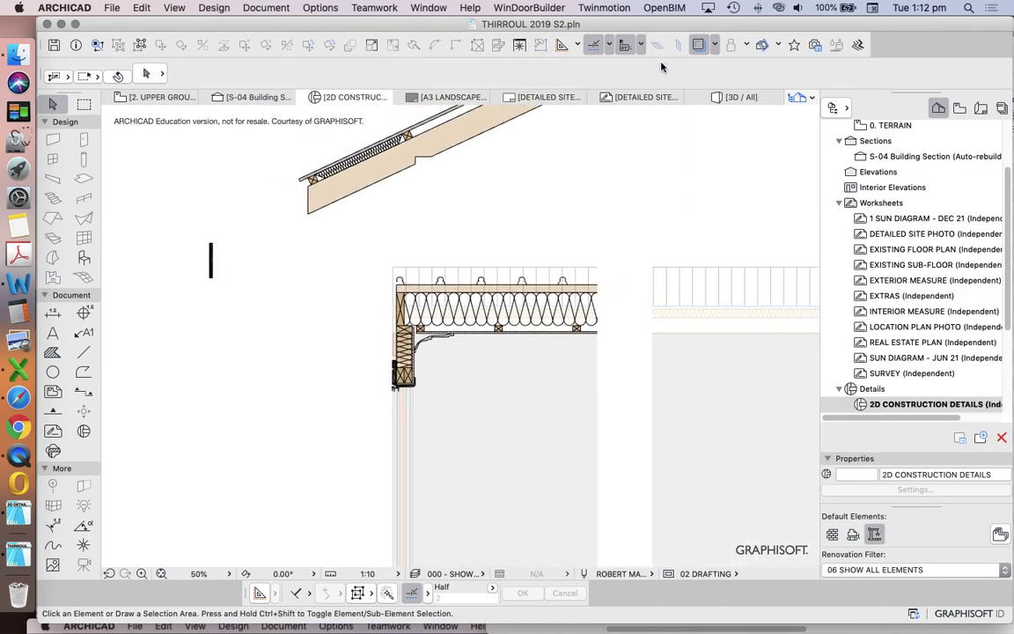
scroll(538, 272, "up", 3)
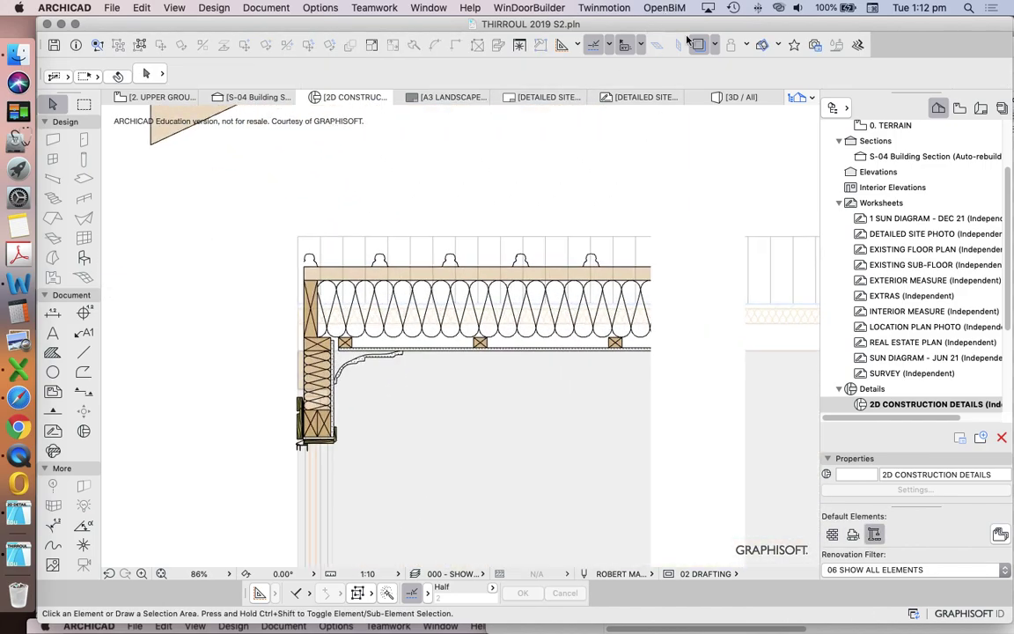
left_click(699, 45)
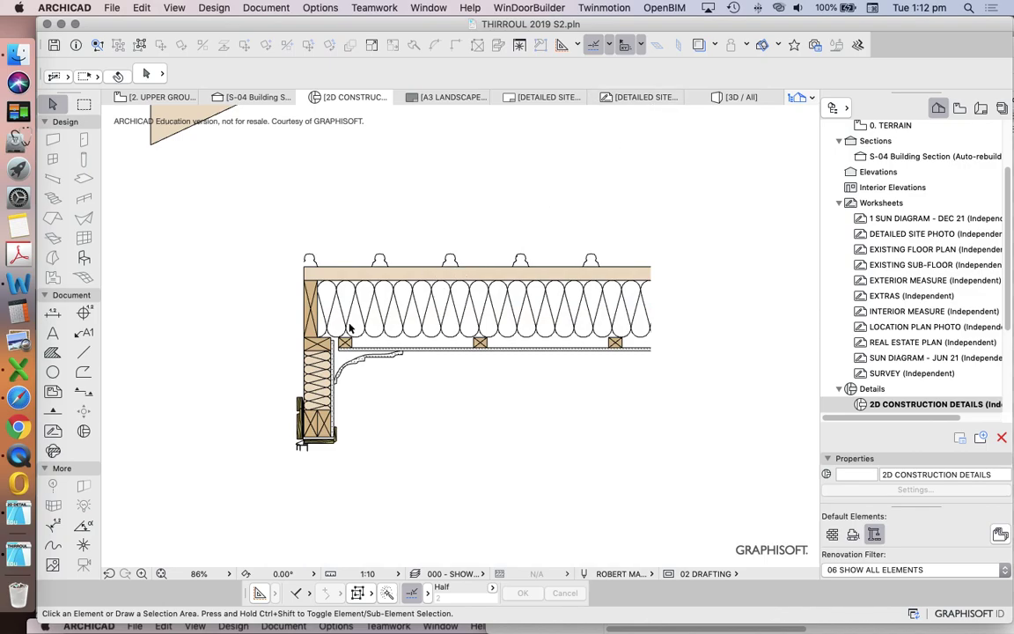
Copy the crossed rafter section above the wall, including its fill and diagonals, 600 mm horizontally along the roof
scroll(324, 335, "up", 4)
left_click_drag(238, 284, 328, 262)
scroll(327, 262, "down", 1)
left_click_drag(277, 299, 304, 319)
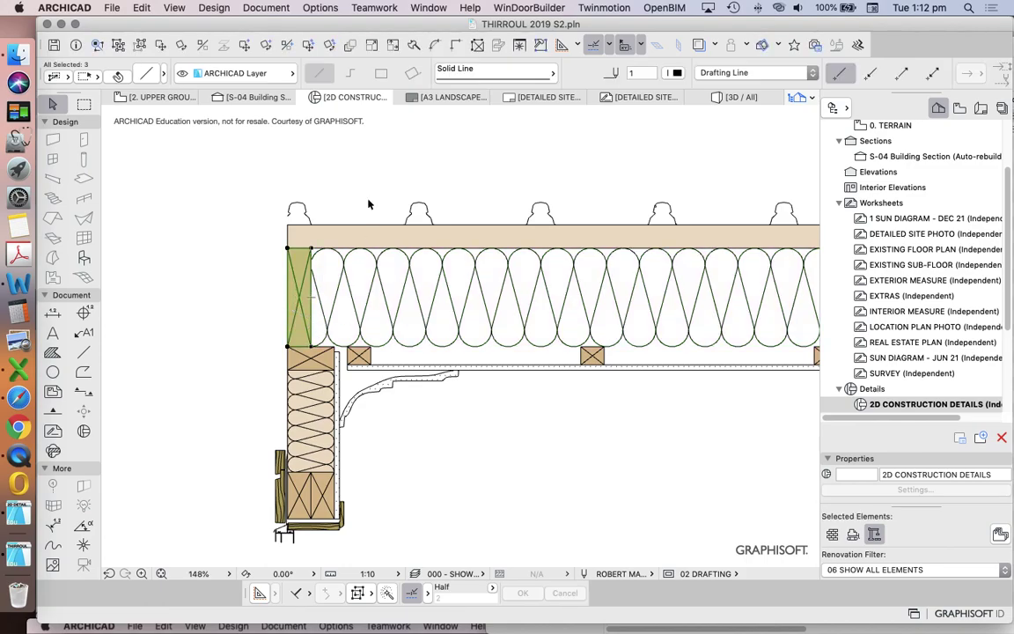
left_click(245, 44)
scroll(280, 198, "down", 3)
left_click(290, 194)
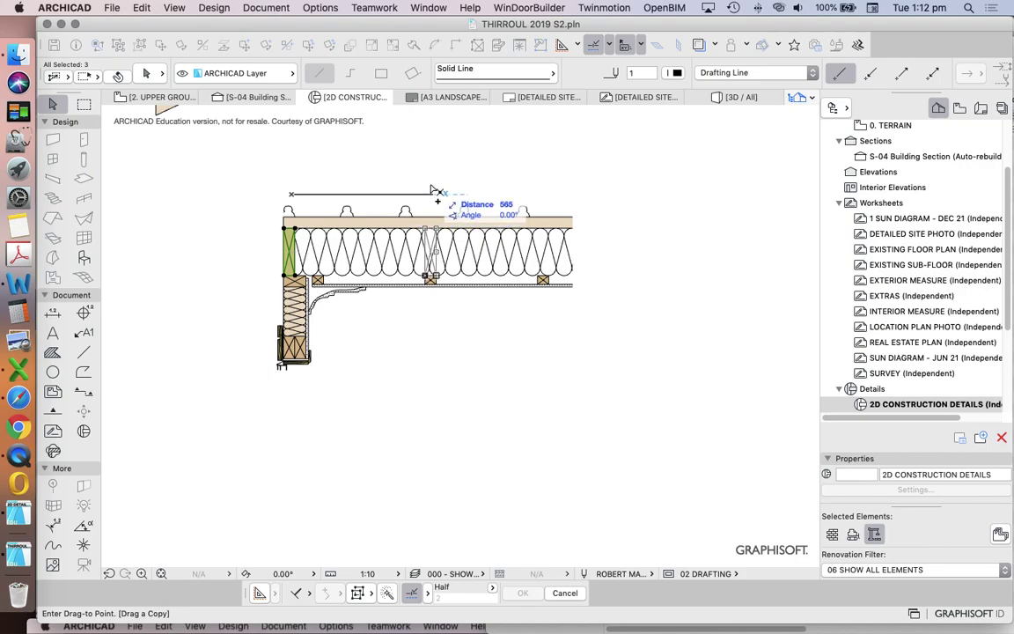
type("600")
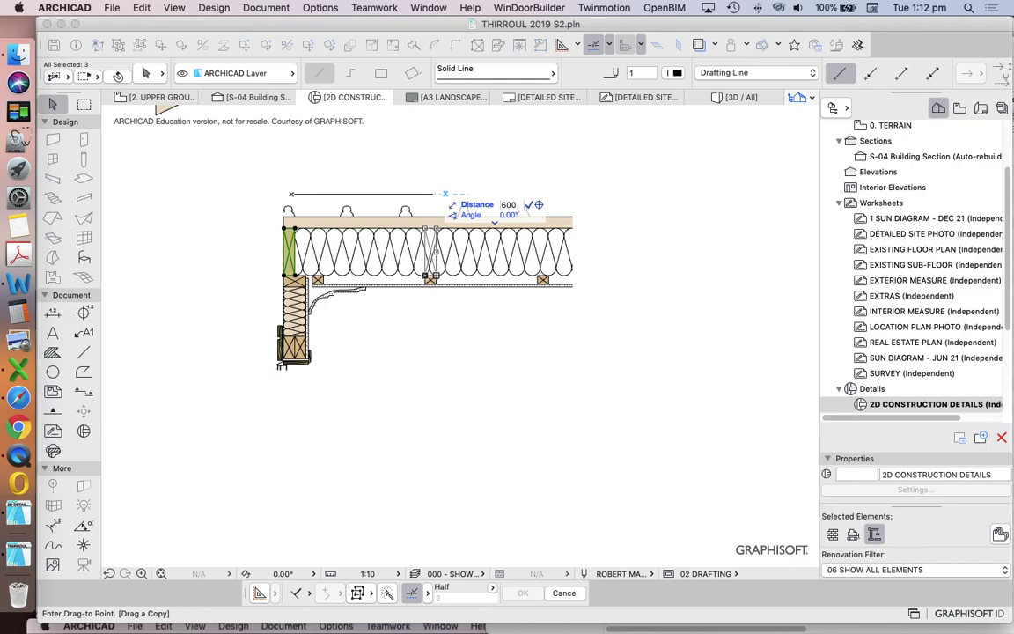
key("Return")
Drag a further copy of the second rafter section 600 mm horizontally and delete that copy
right_click(460, 169)
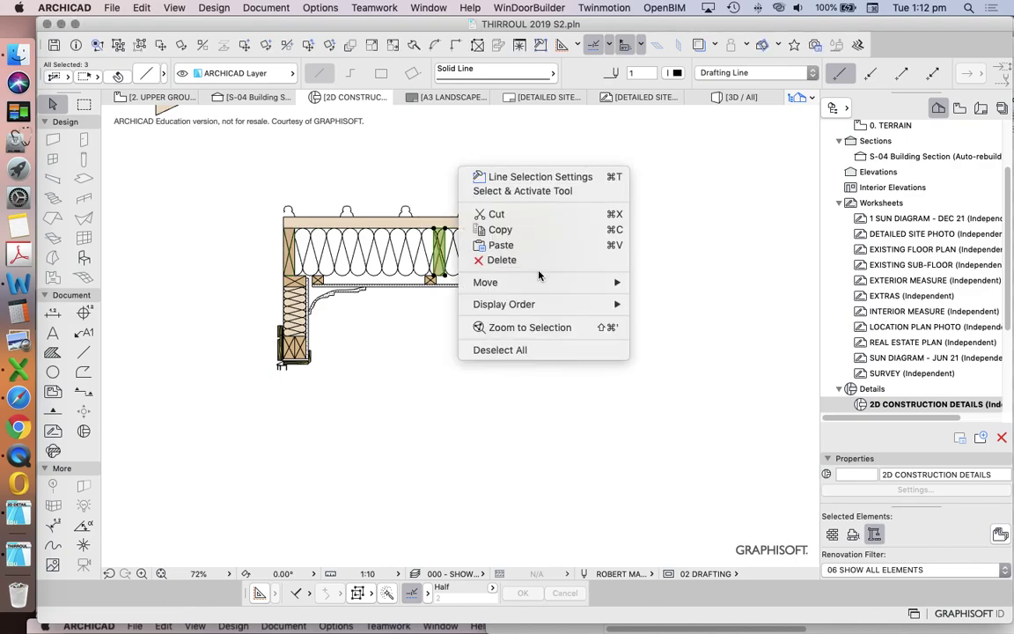
mouse_move(564, 283)
left_click(696, 339)
left_click(523, 200)
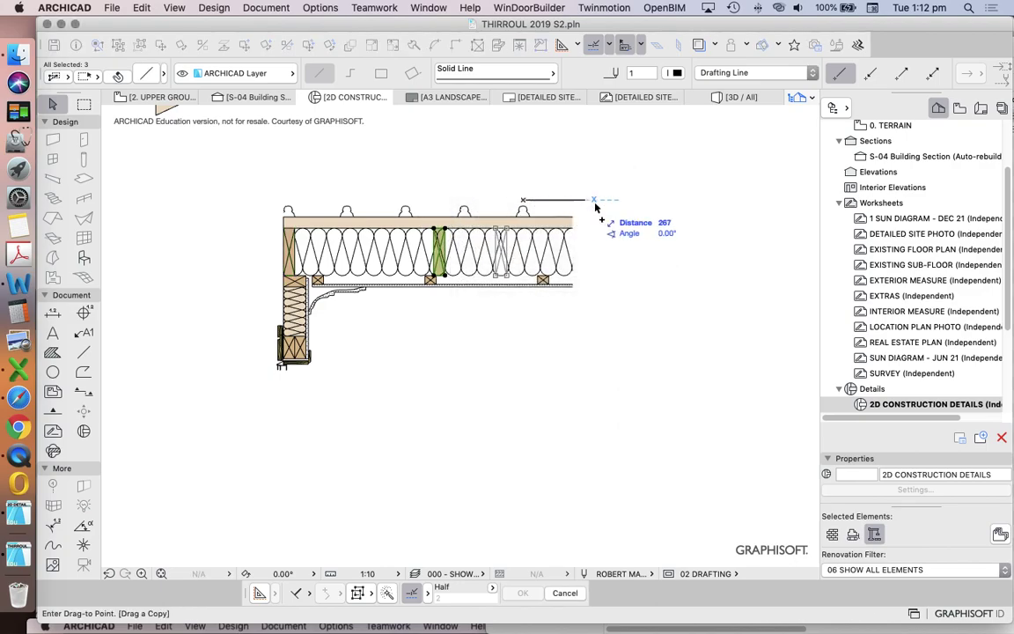
type("600")
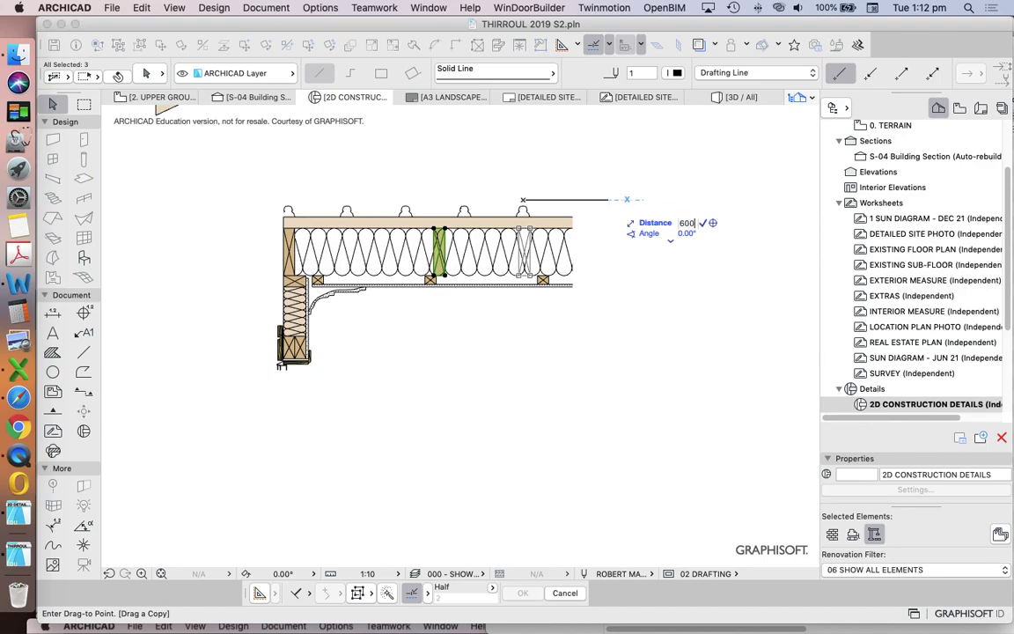
key("Return")
key("Delete")
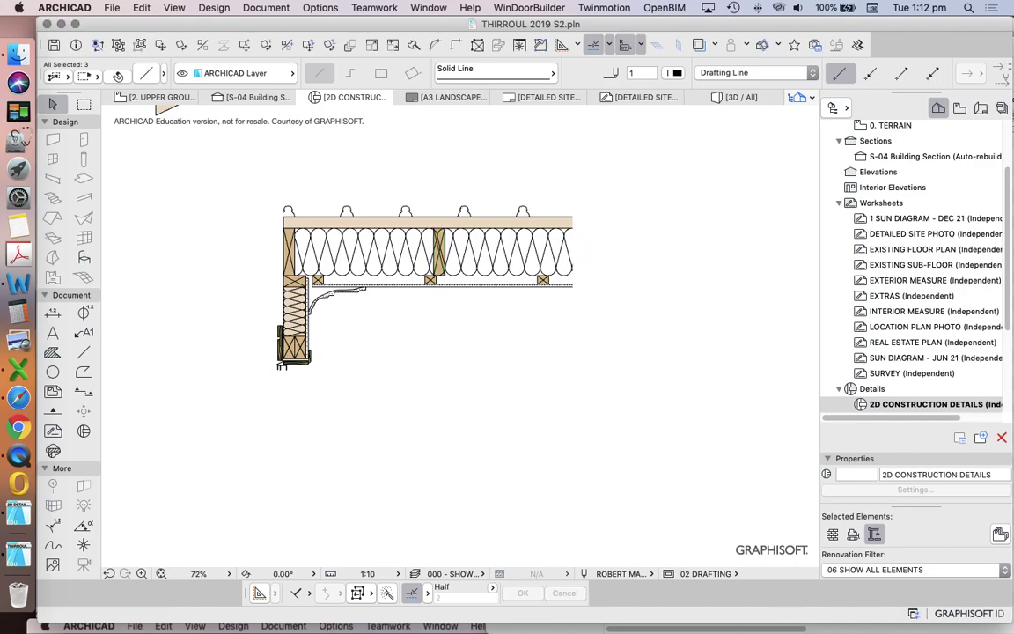
Shorten the Fiber Insulation 22 object between the rafters so it ends at the near face of the second rafter
scroll(395, 273, "up", 5)
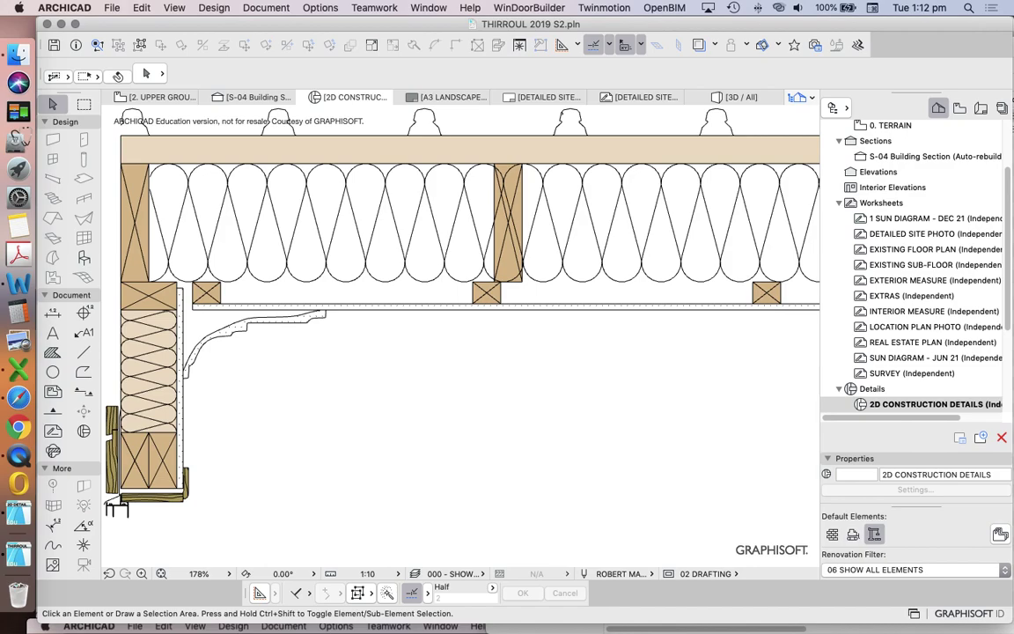
scroll(462, 263, "down", 4)
scroll(459, 265, "up", 2)
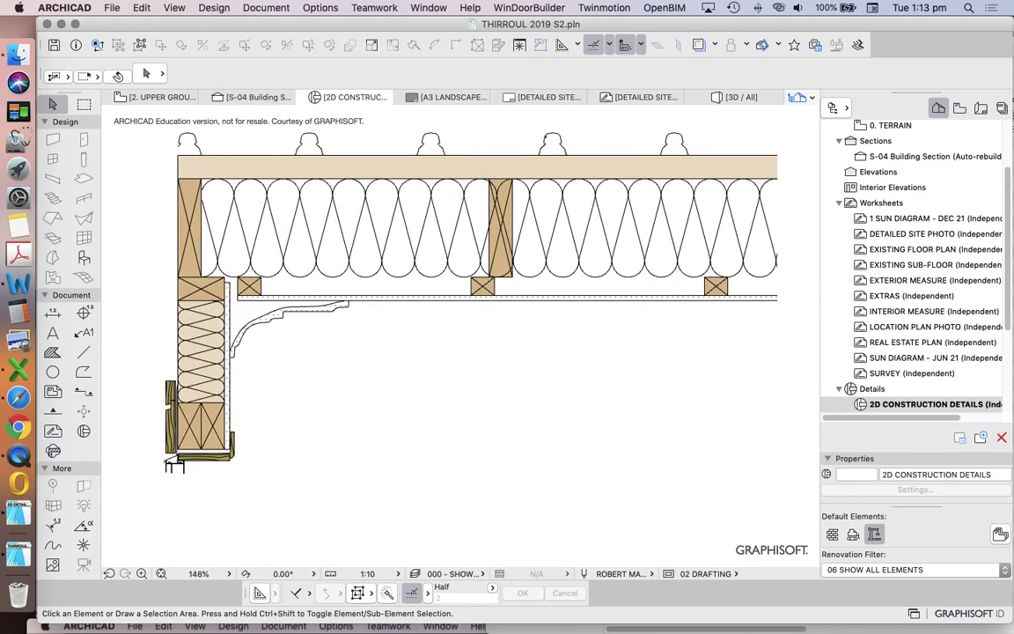
left_click_drag(754, 257, 792, 280)
scroll(713, 253, "down", 5)
scroll(731, 253, "up", 2)
scroll(752, 252, "up", 1)
key("Escape")
left_click(678, 268)
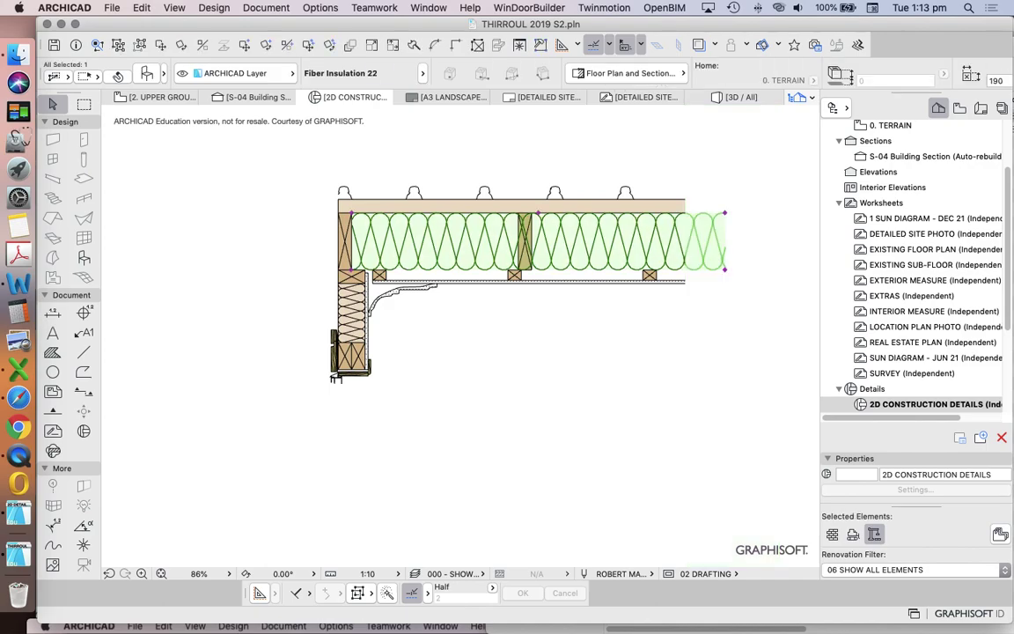
left_click(726, 269)
scroll(520, 265, "up", 2)
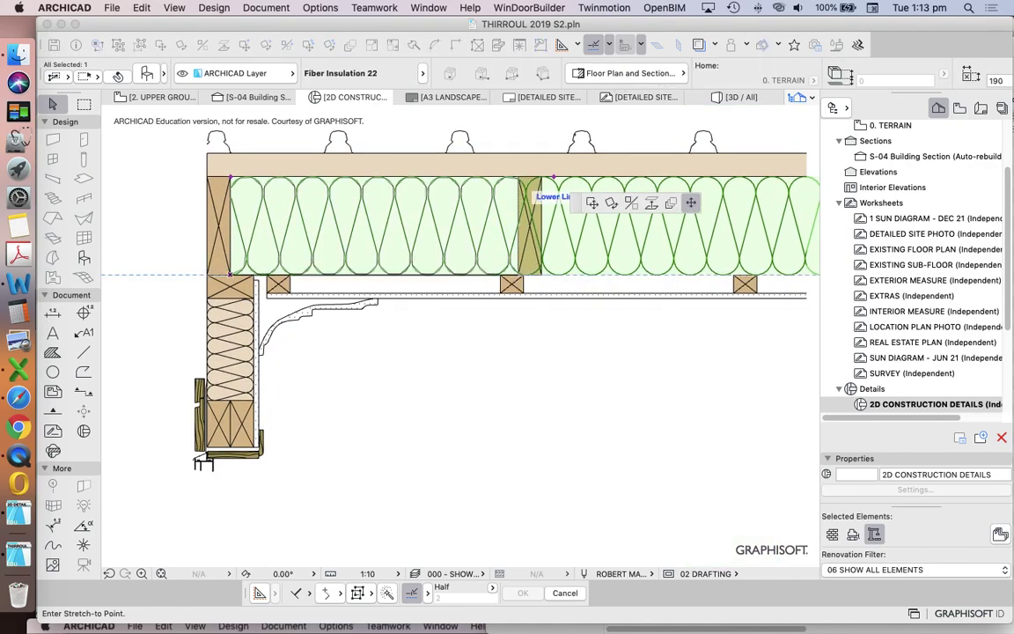
left_click(518, 178)
scroll(464, 231, "down", 2)
Copy the shortened insulation so it starts at the far face of the second rafter
right_click(317, 147)
mouse_move(459, 260)
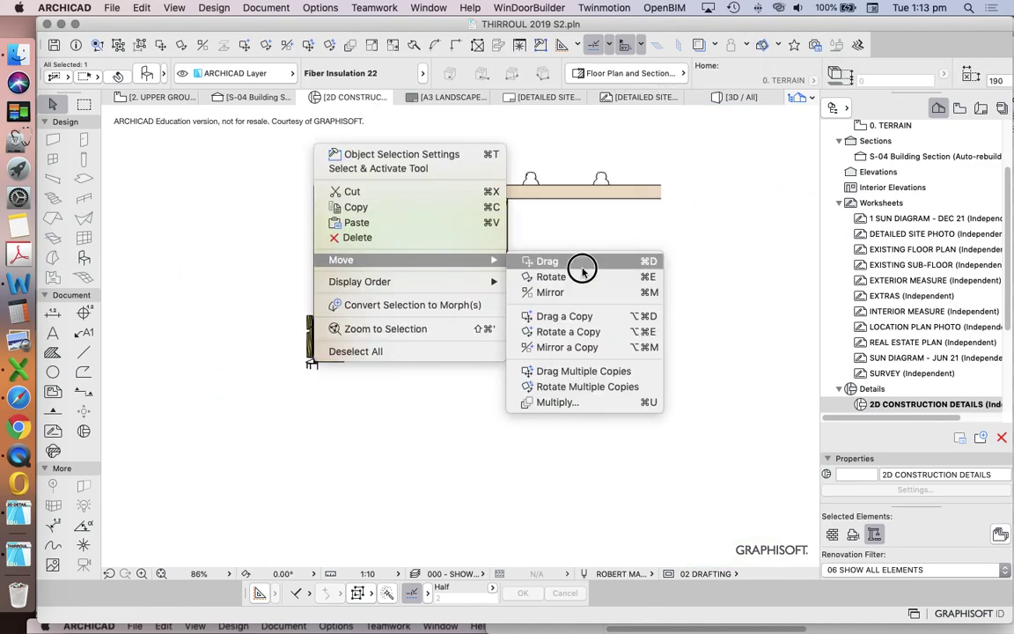
left_click(564, 316)
left_click(331, 199)
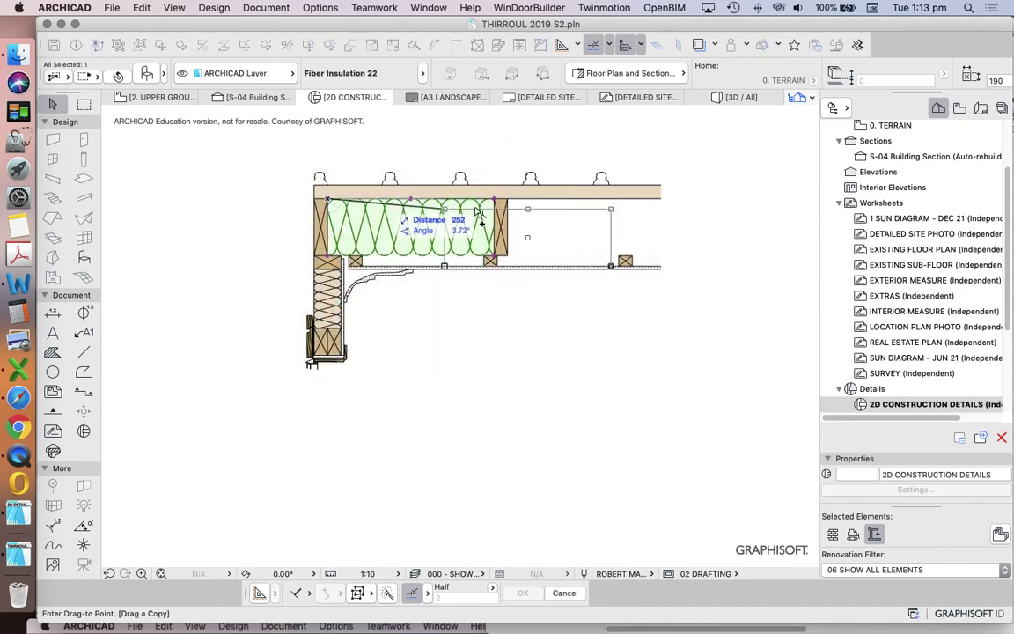
left_click(507, 198)
key("Escape")
Select the three small ceiling battens beneath the insulation and delete them
scroll(362, 262, "up", 4)
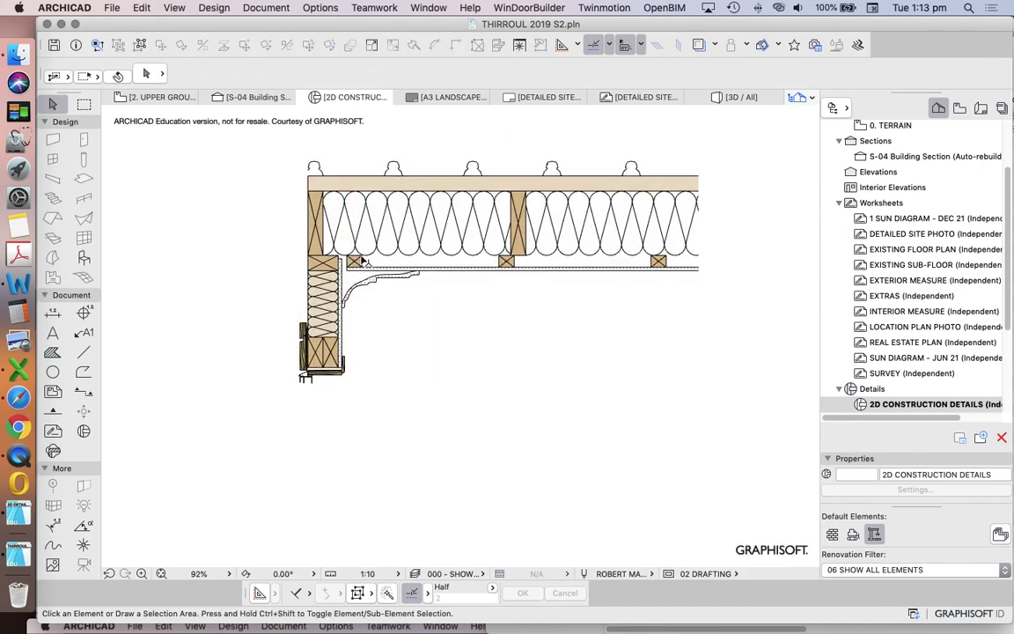
left_click(316, 270)
scroll(376, 265, "down", 3)
scroll(595, 254, "up", 3)
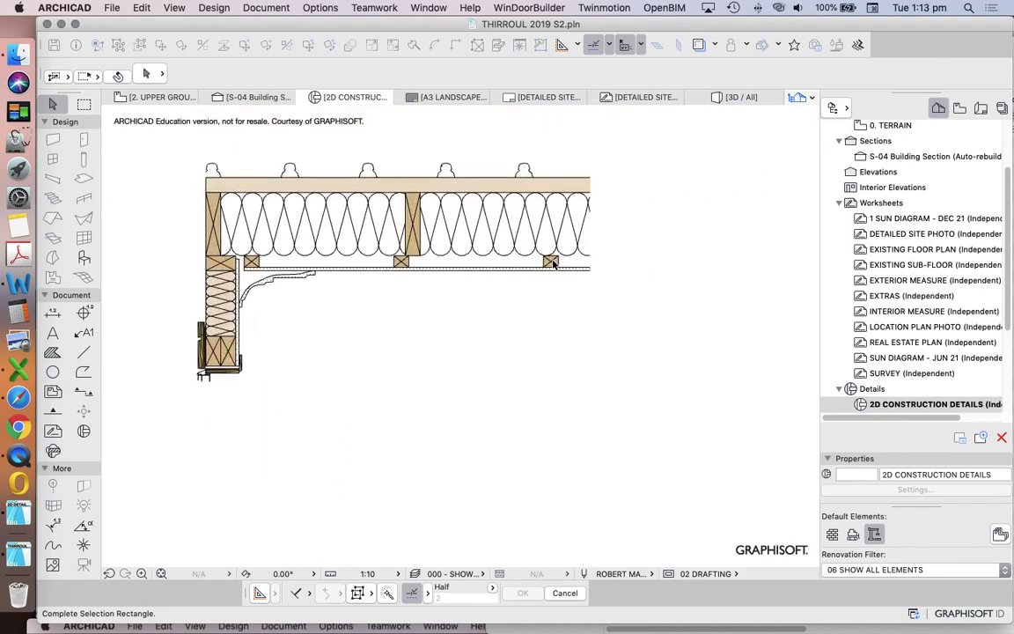
left_click(595, 254)
scroll(594, 257, "down", 5)
scroll(594, 254, "down", 1)
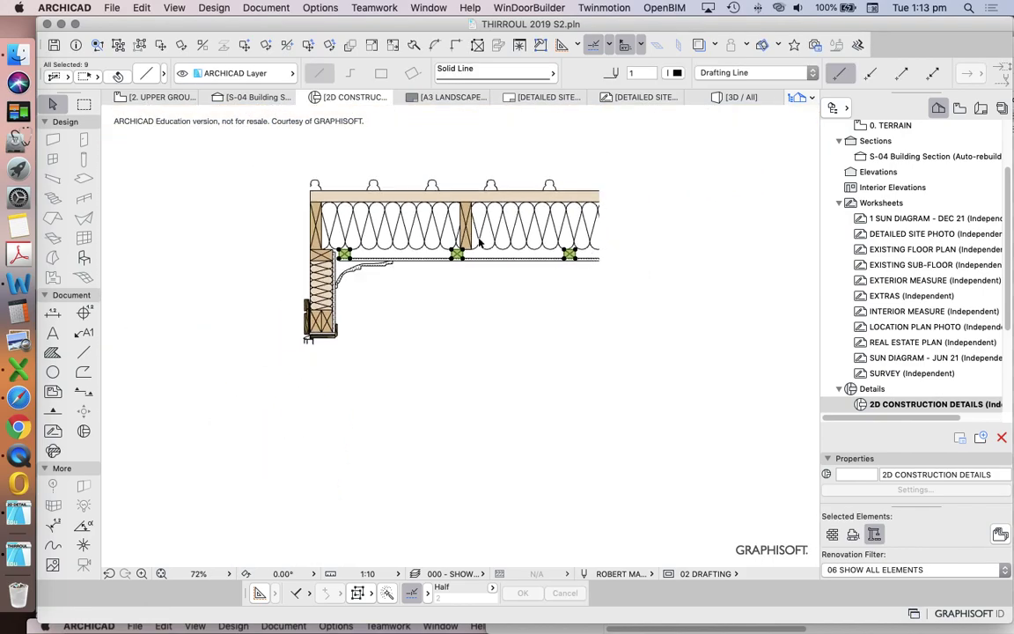
key("Delete")
Drag a copy of the long roof batten fill down so its upper edge meets the underside of the rafters and insulation
scroll(315, 227, "up", 5)
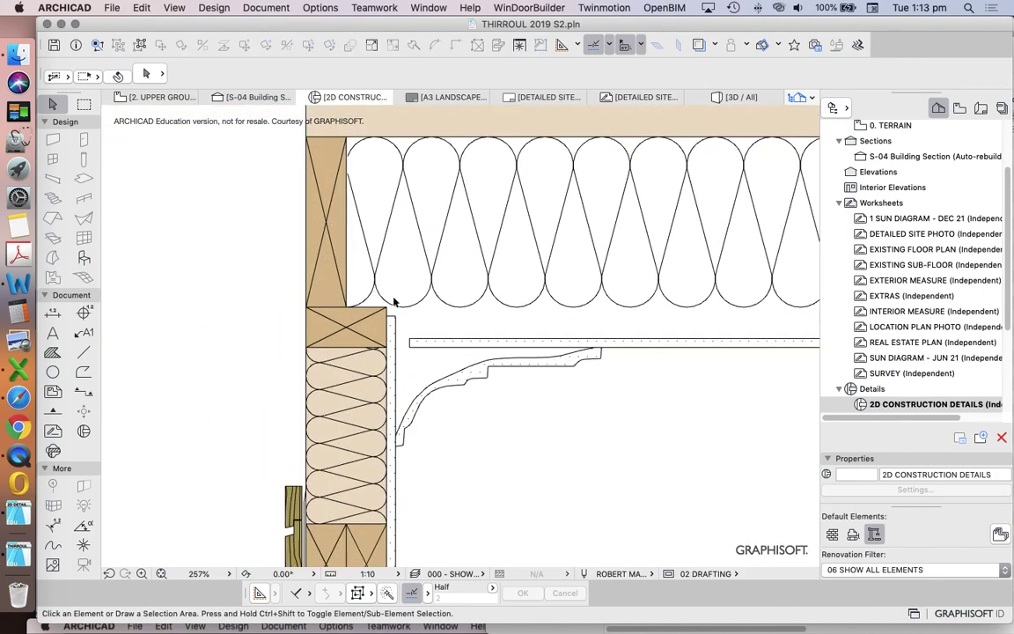
scroll(379, 304, "up", 2)
scroll(396, 264, "down", 4)
scroll(421, 214, "up", 3)
scroll(486, 172, "down", 1)
left_click(465, 136)
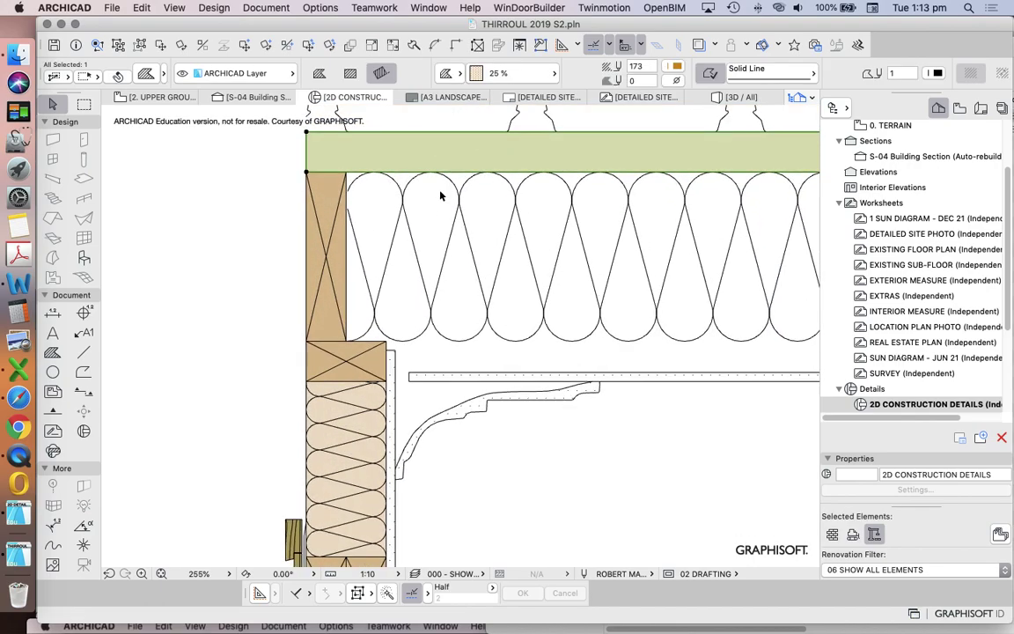
scroll(395, 171, "down", 4)
right_click(297, 150)
mouse_move(414, 262)
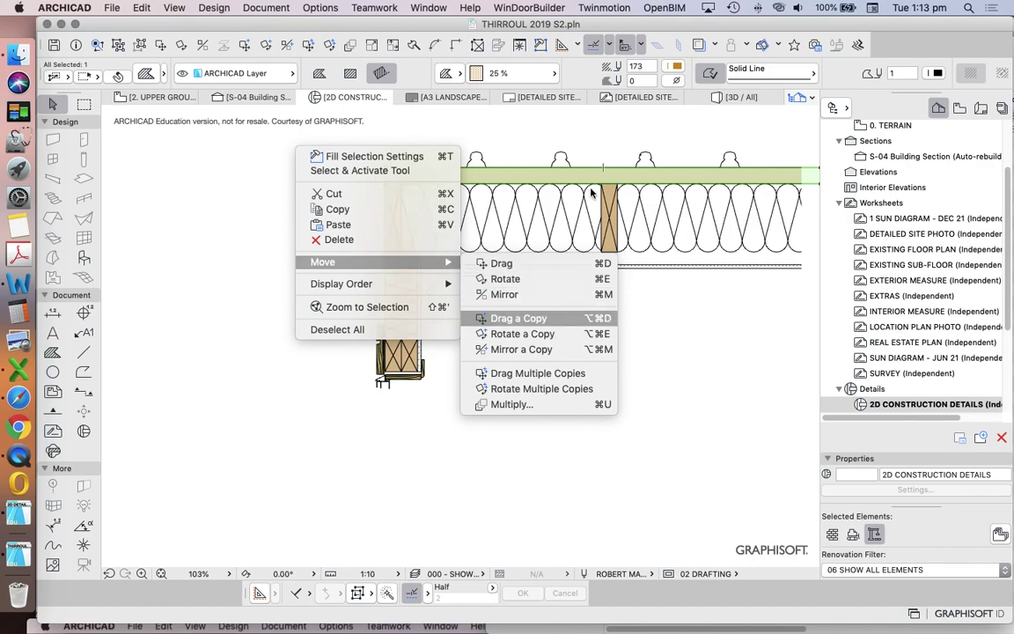
left_click(541, 318)
left_click(584, 166)
scroll(585, 270, "up", 5)
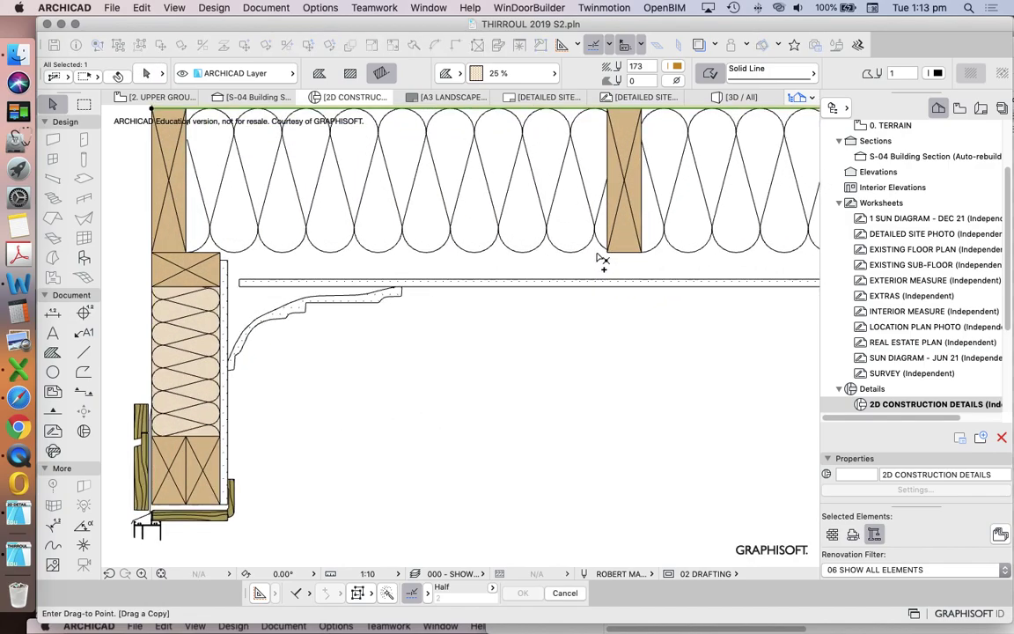
left_click(609, 252)
Offset the copied batten's lower edge up to the top face of the ceiling lining
left_click(593, 298)
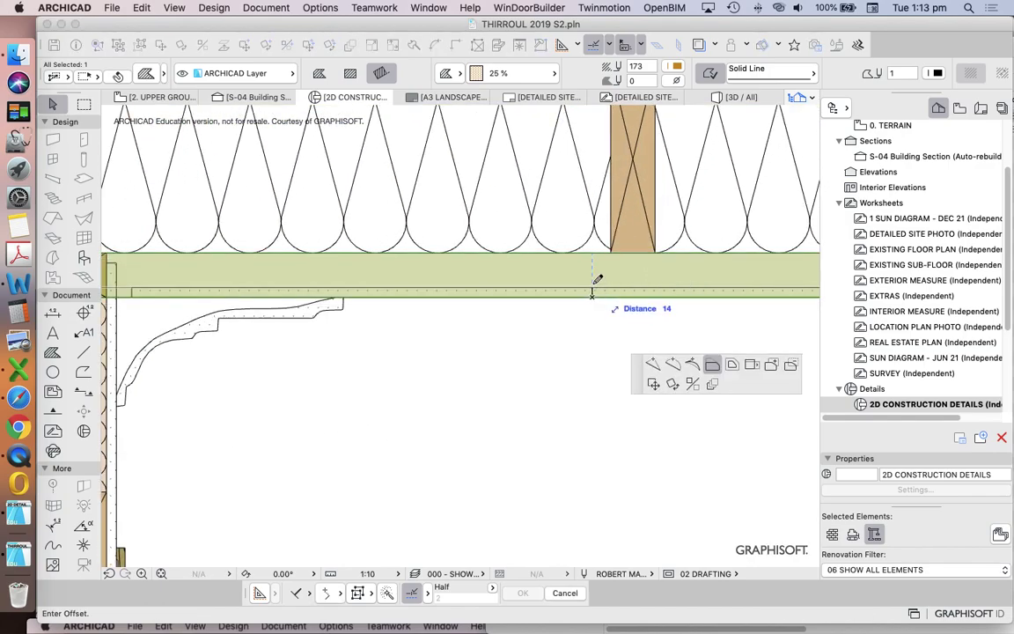
left_click(596, 287)
scroll(596, 280, "down", 3)
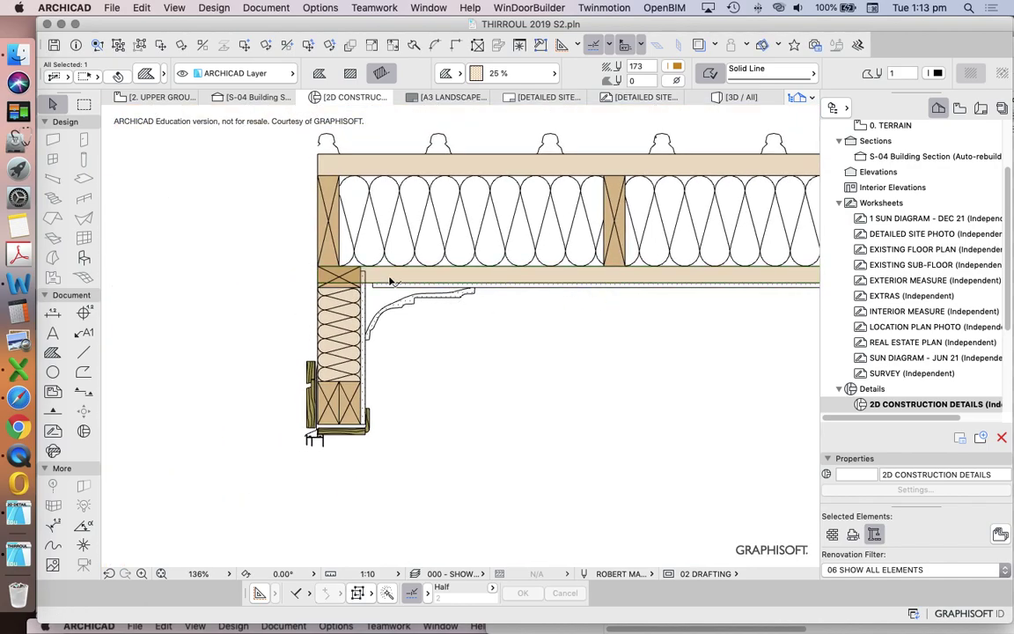
Pull the ceiling batten's end edge back from the top plate's outer face to just beyond the wall lining
scroll(399, 285, "up", 5)
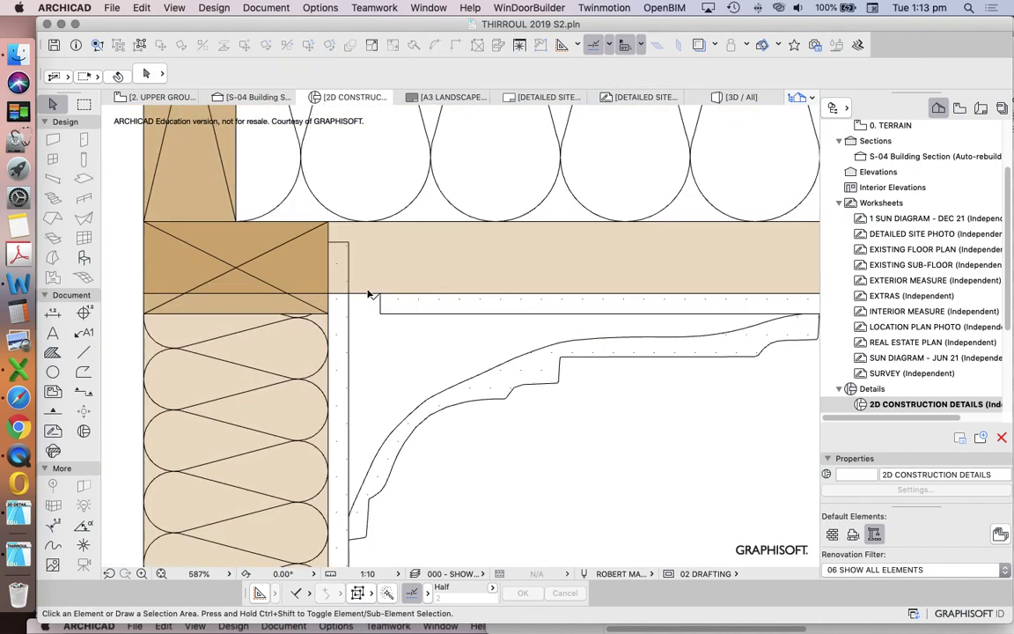
left_click(148, 256)
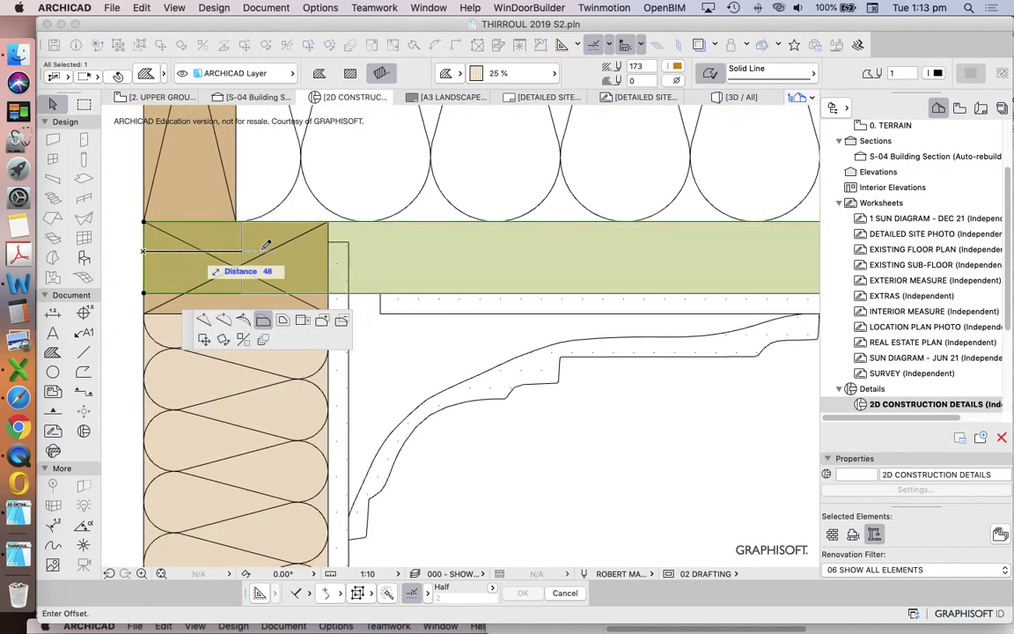
left_click(364, 231)
key("Escape")
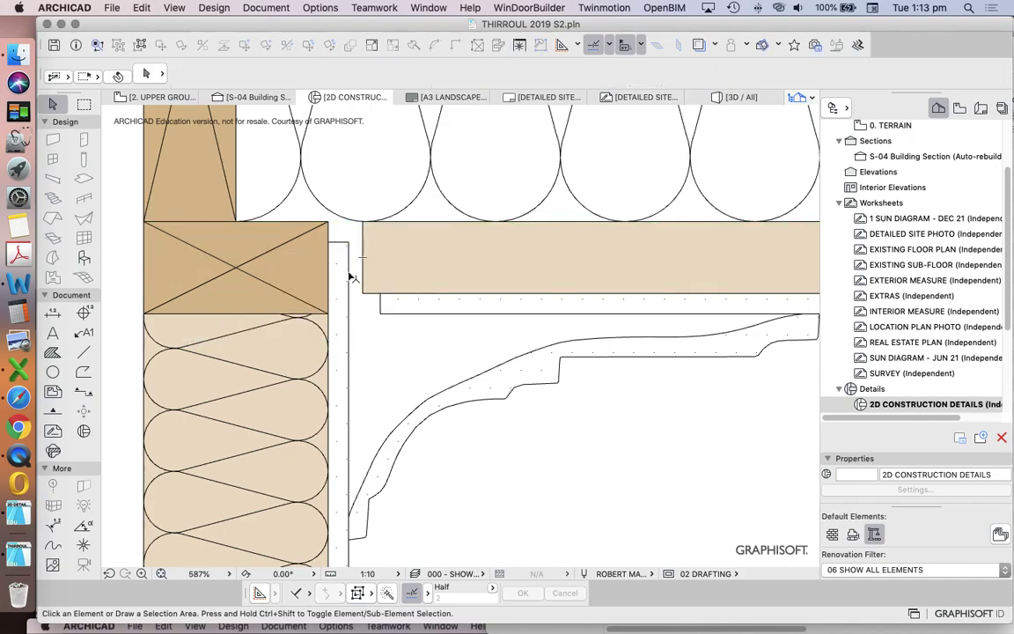
Adjust the ceiling batten's end edge so only a narrow gap remains to the wall lining
scroll(349, 272, "down", 5)
scroll(344, 252, "up", 5)
scroll(344, 250, "up", 5)
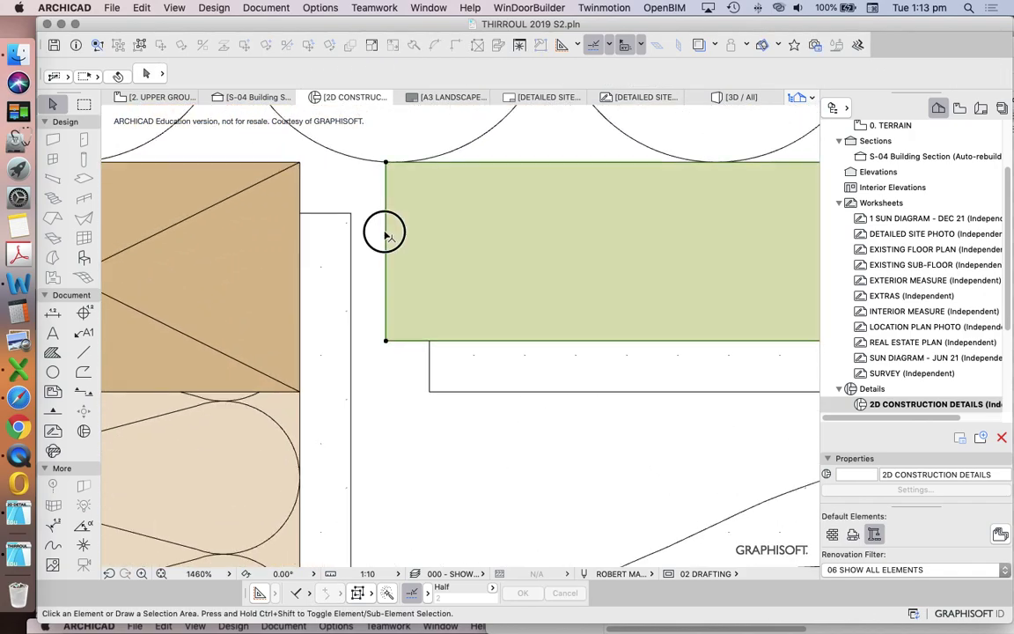
left_click(365, 227)
key("Escape")
scroll(383, 251, "down", 4)
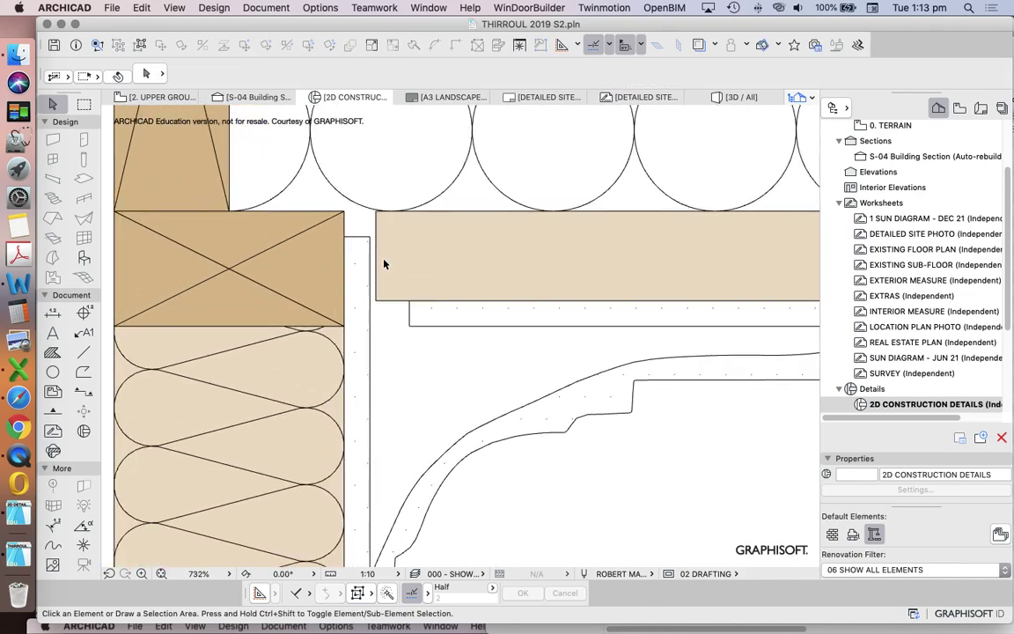
scroll(380, 255, "up", 2)
left_click(374, 234)
key("Escape")
scroll(387, 290, "down", 8)
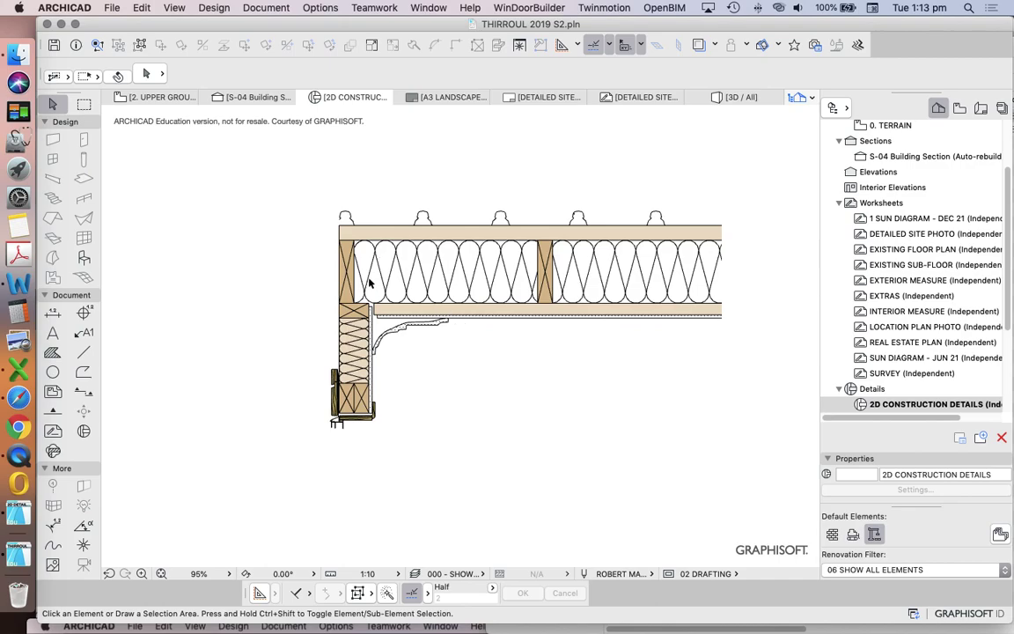
Move both rafter sections and the insulation 90 mm horizontally to the top plate's inner face
left_click_drag(316, 257, 682, 304)
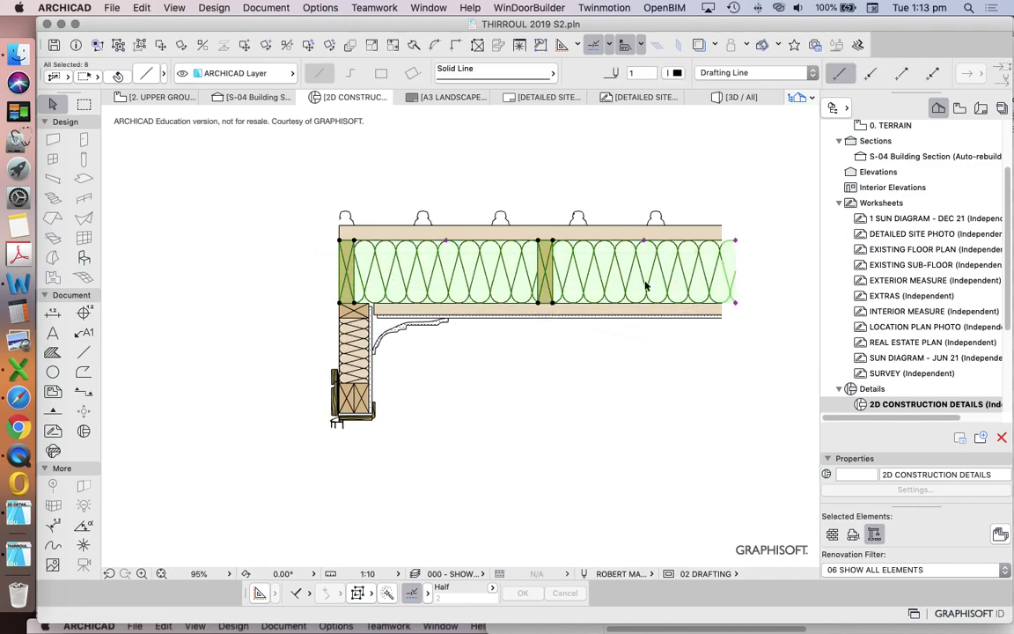
left_click(159, 45)
scroll(316, 289, "up", 5)
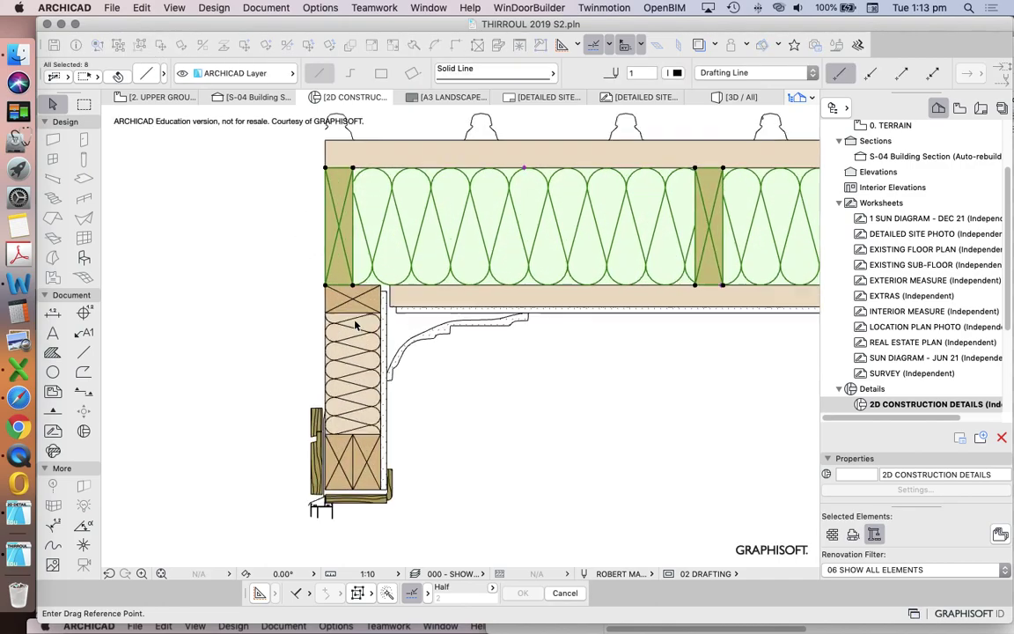
left_click(299, 225)
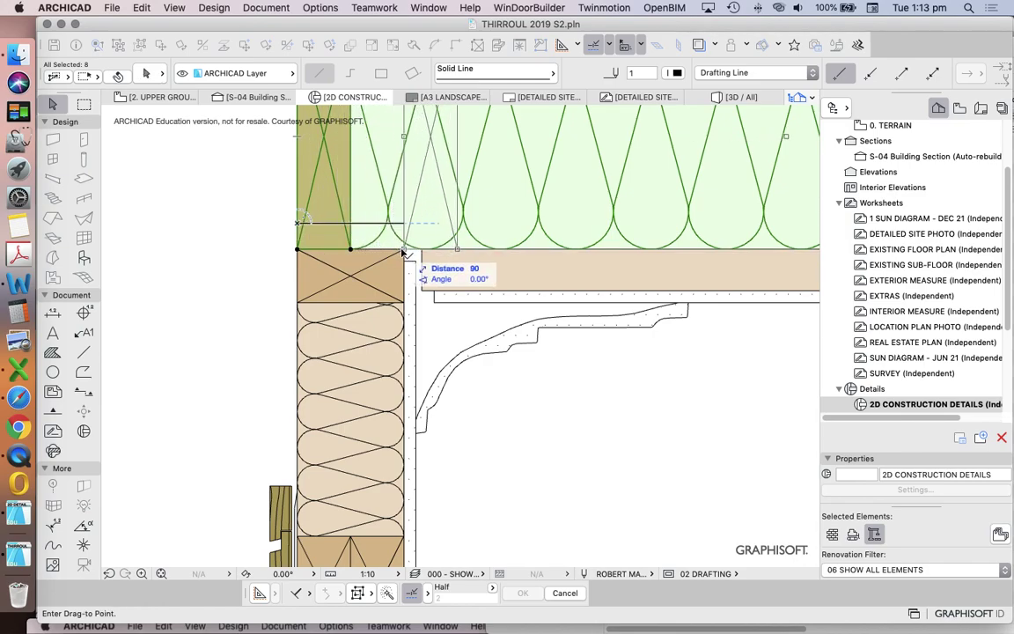
left_click(405, 226)
scroll(442, 315, "down", 3)
Drag a copy of the first rafter section 90 mm back so it aligns with the top plate's outer face
left_click(414, 246)
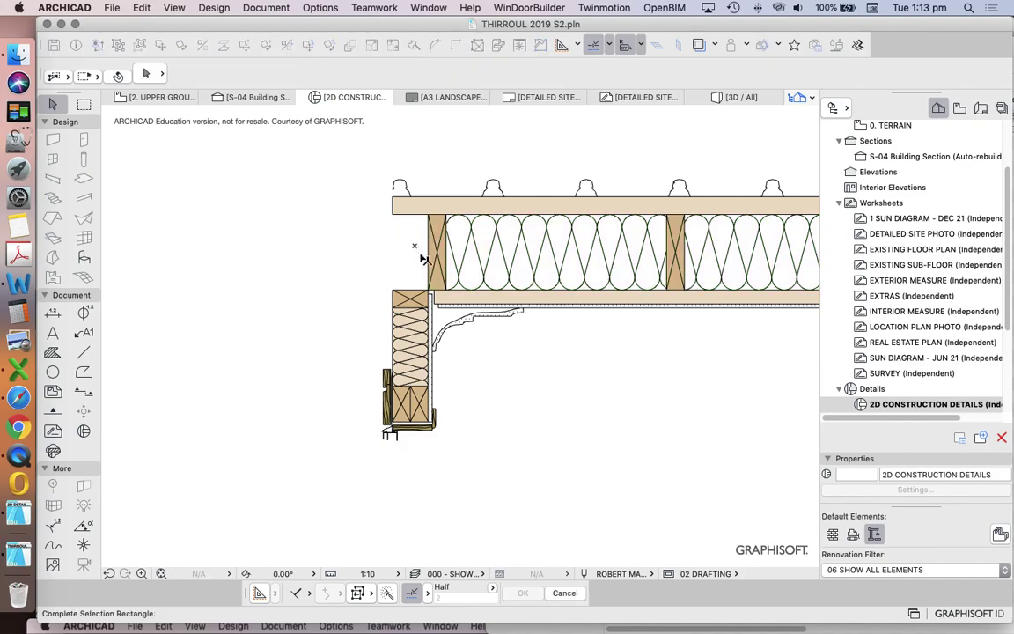
left_click(364, 212)
right_click(365, 214)
mouse_move(458, 333)
left_click(607, 388)
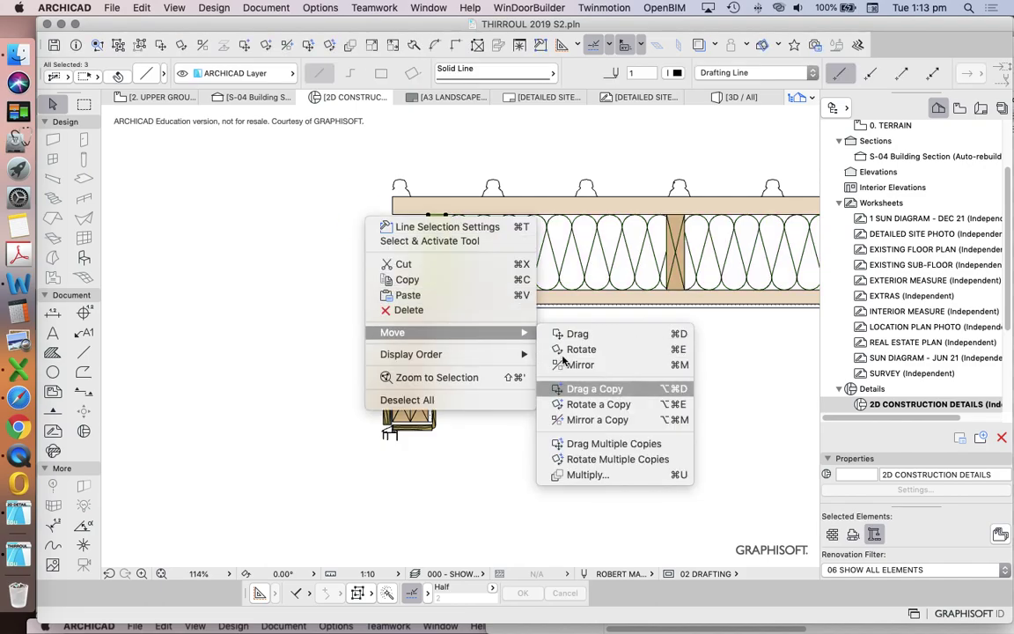
scroll(440, 293, "up", 3)
scroll(442, 296, "up", 2)
left_click(426, 289)
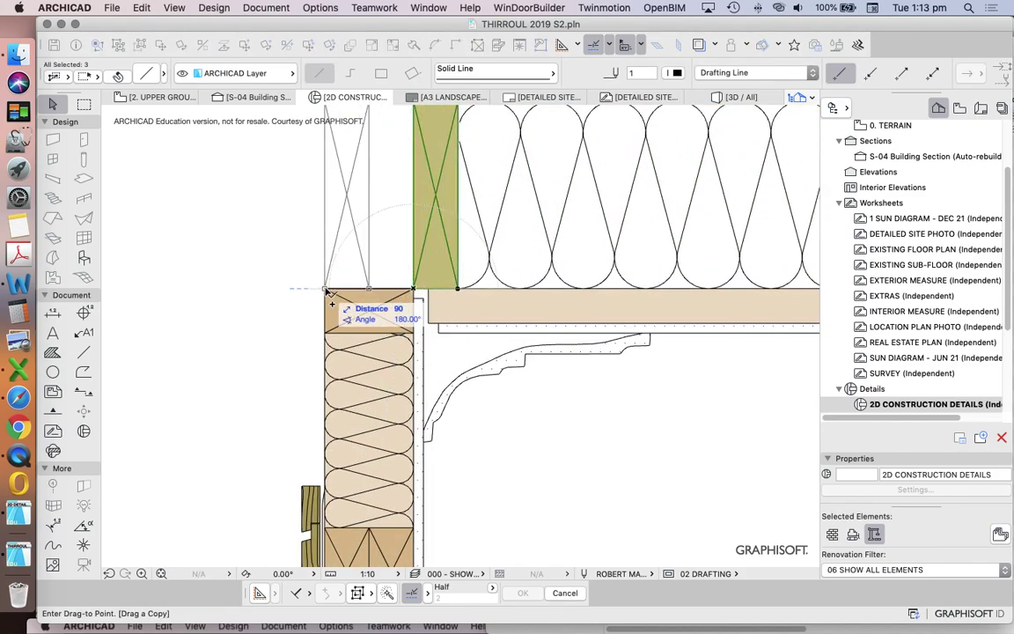
left_click(327, 290)
scroll(435, 290, "down", 4)
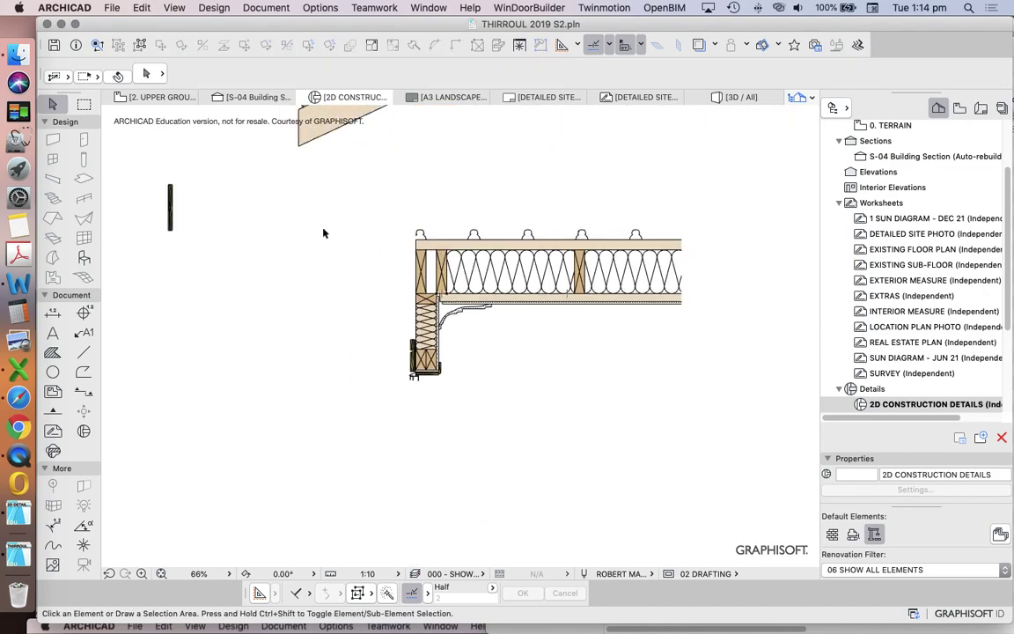
Examine the doubled rafters at the roof edge and the neighbouring details
scroll(327, 233, "down", 3)
scroll(476, 258, "up", 4)
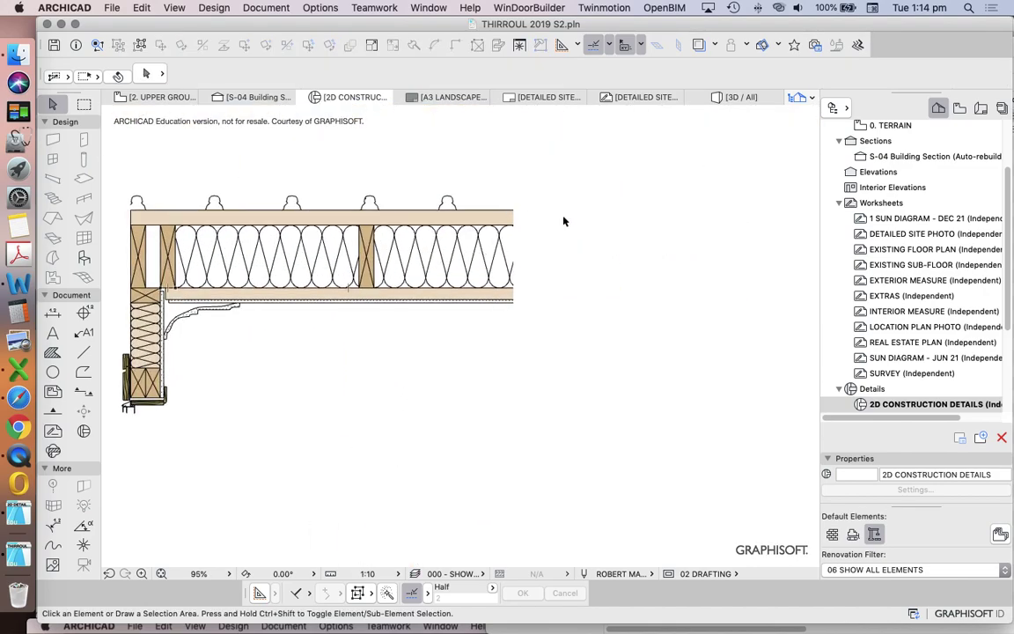
scroll(573, 272, "down", 4)
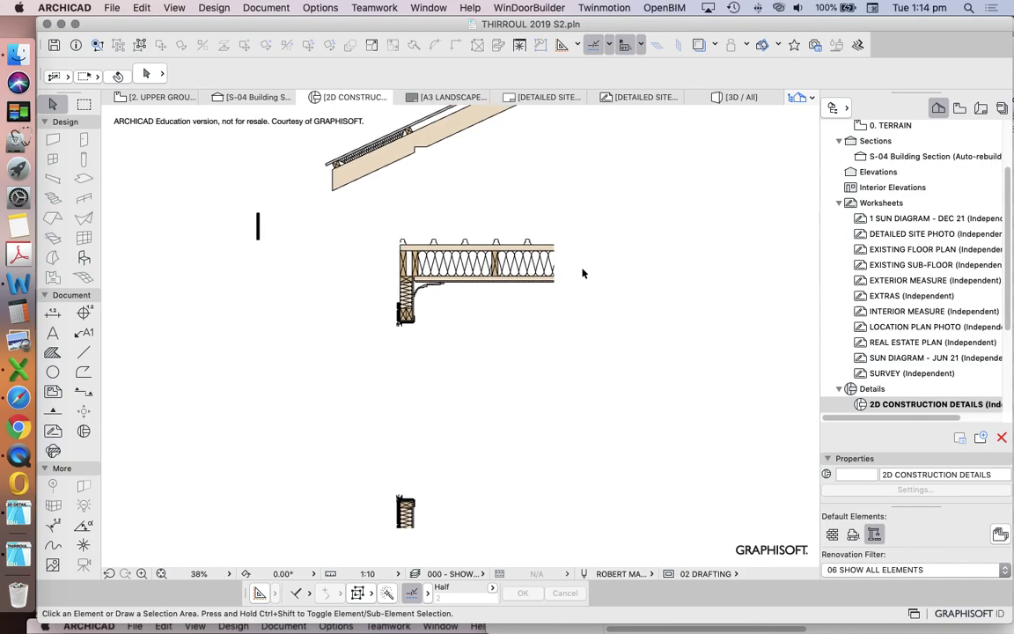
scroll(504, 293, "up", 5)
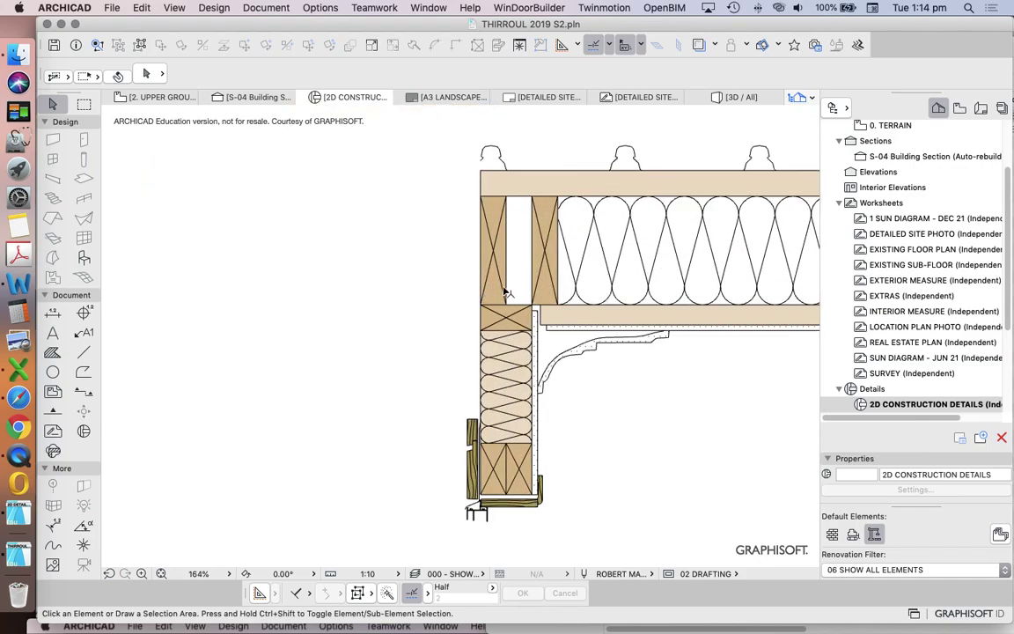
scroll(319, 274, "down", 4)
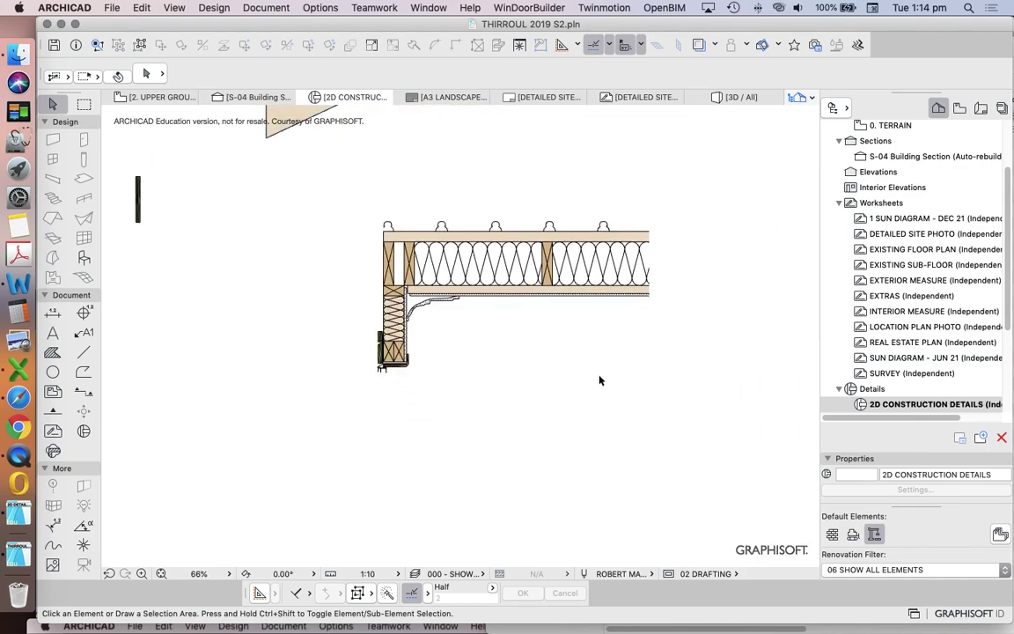
scroll(600, 380, "up", 2)
scroll(543, 367, "down", 3)
scroll(502, 353, "up", 3)
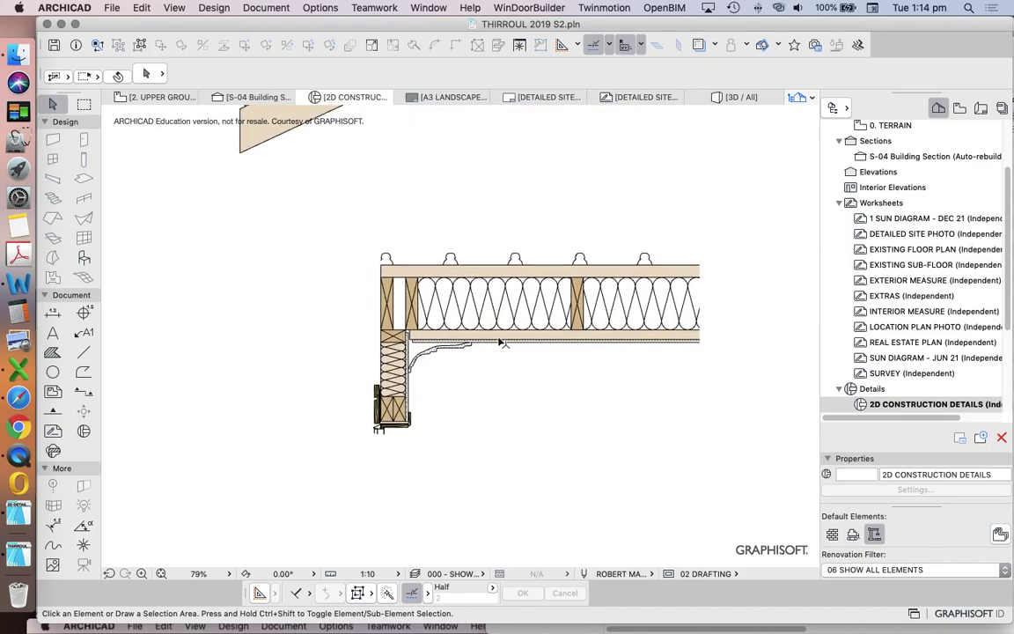
Move the loose vertical timber board fill next to the outer face of the roof edge
scroll(490, 327, "down", 2)
scroll(325, 294, "up", 2)
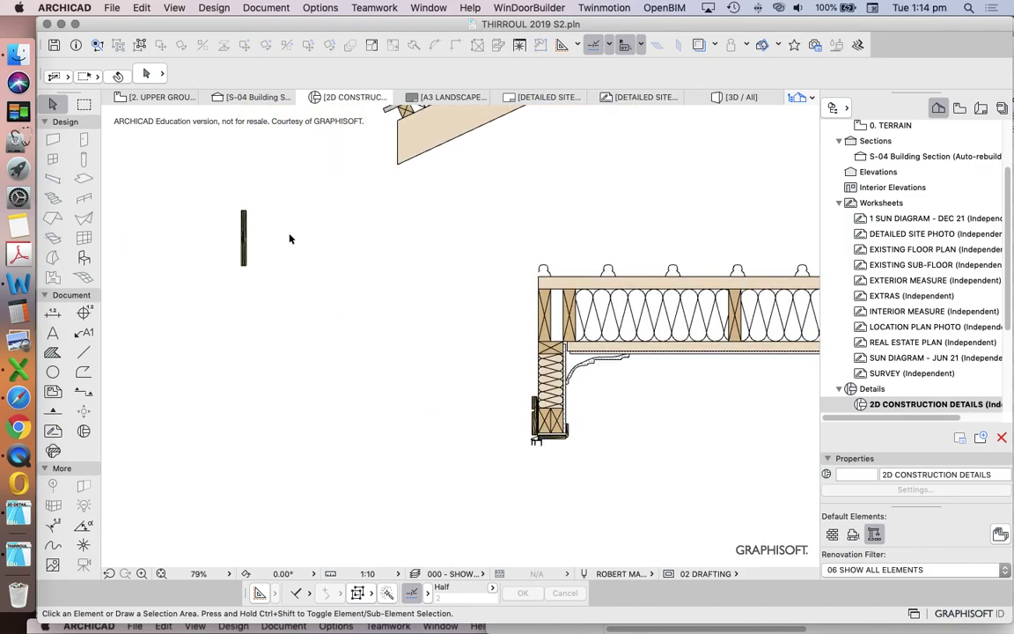
left_click_drag(247, 266, 475, 326)
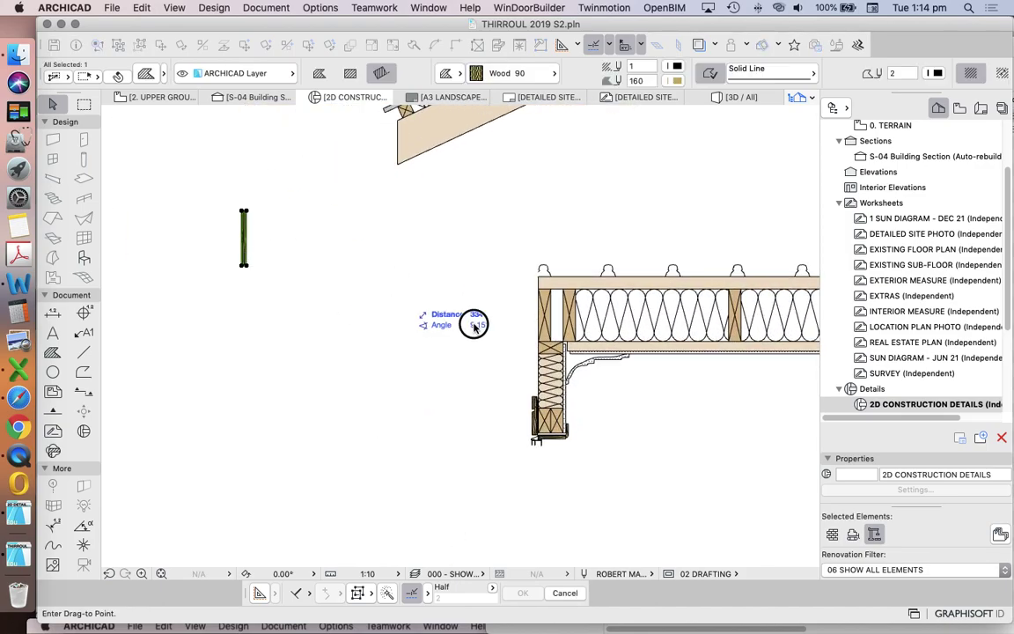
left_click(526, 336)
key("Escape")
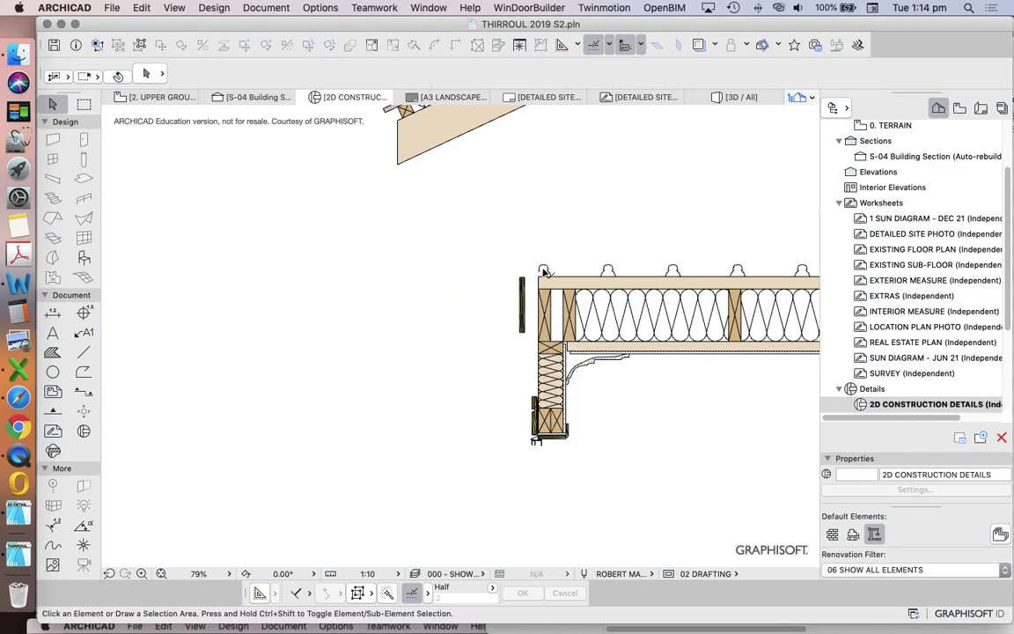
Examine the weatherboards and timber trim at the wall's lower end and compare them with the other construction details
scroll(543, 270, "up", 10)
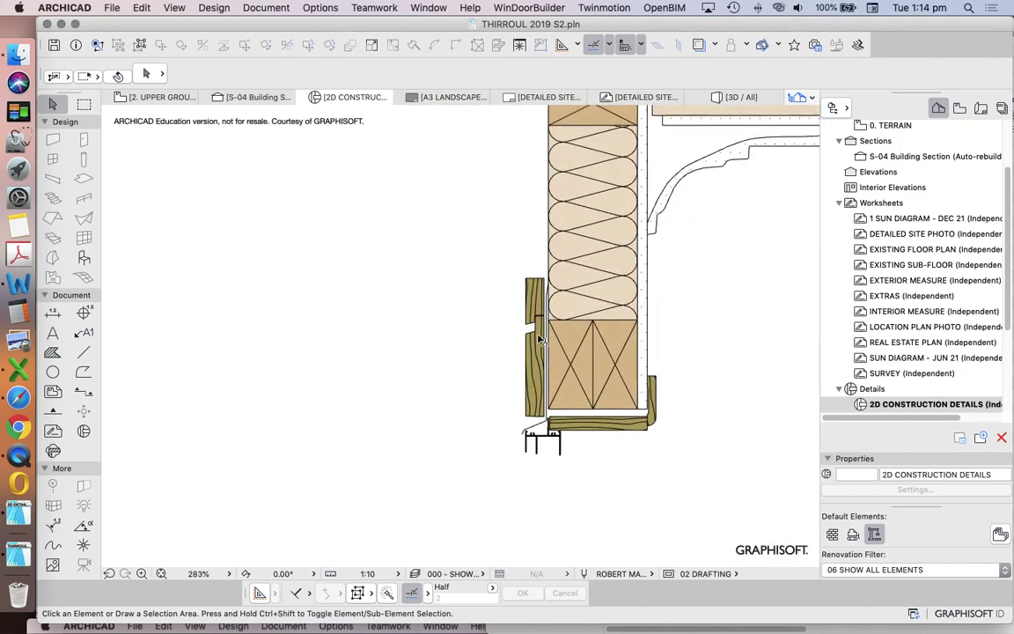
scroll(543, 370, "down", 8)
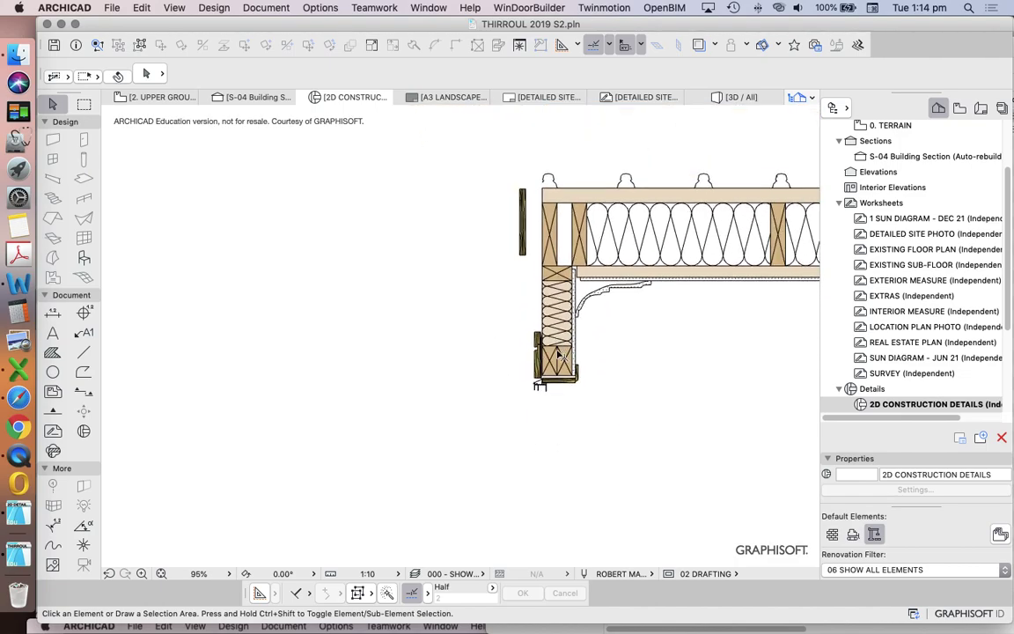
scroll(559, 354, "down", 6)
scroll(557, 315, "down", 4)
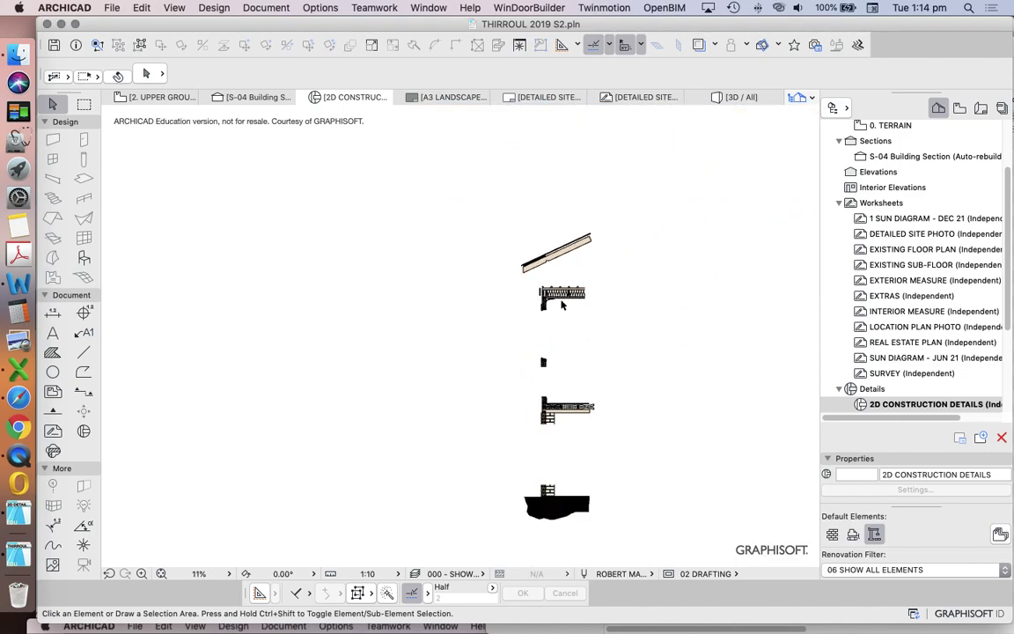
scroll(563, 308, "up", 15)
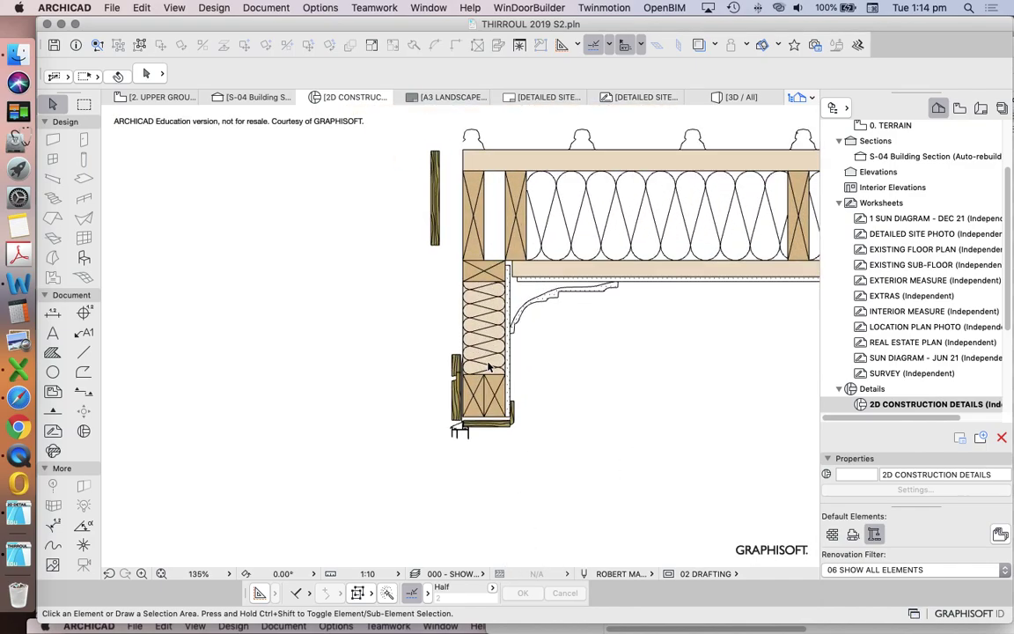
scroll(489, 367, "up", 4)
left_click(437, 352)
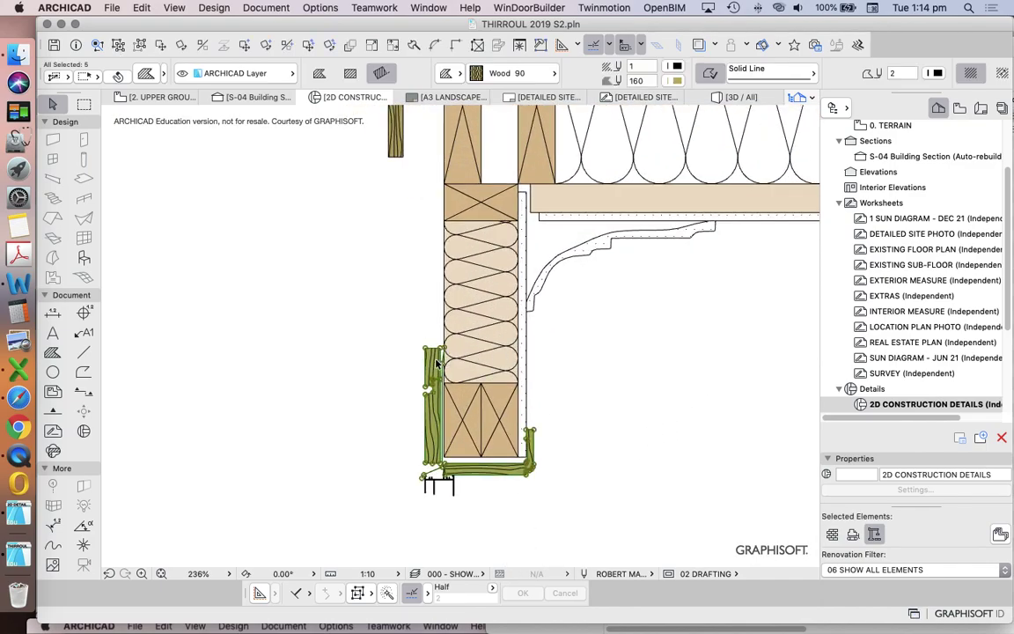
scroll(560, 345, "down", 5)
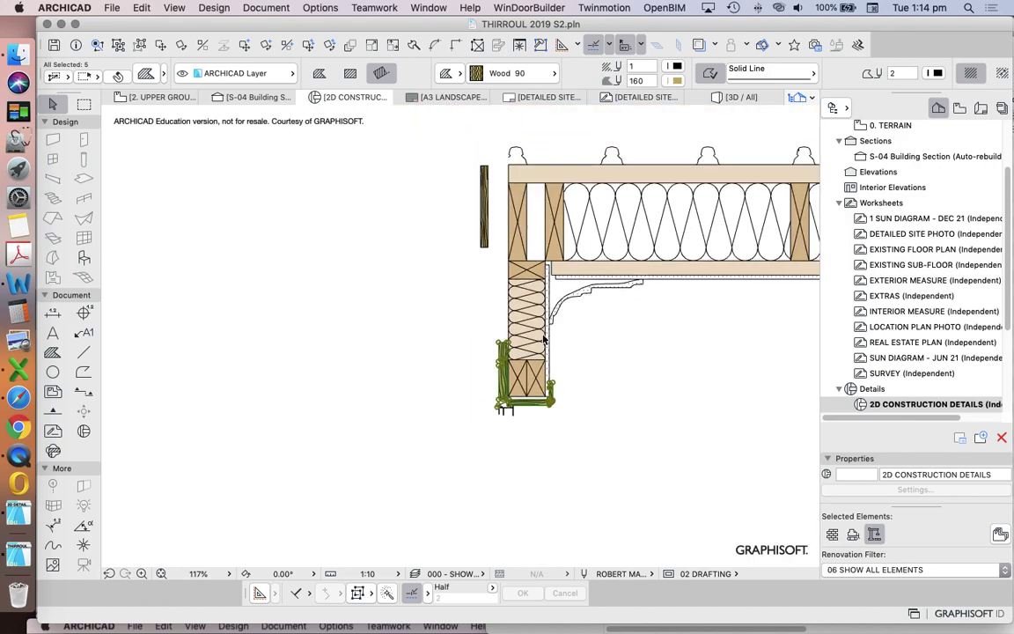
left_click(405, 283)
scroll(561, 251, "down", 4)
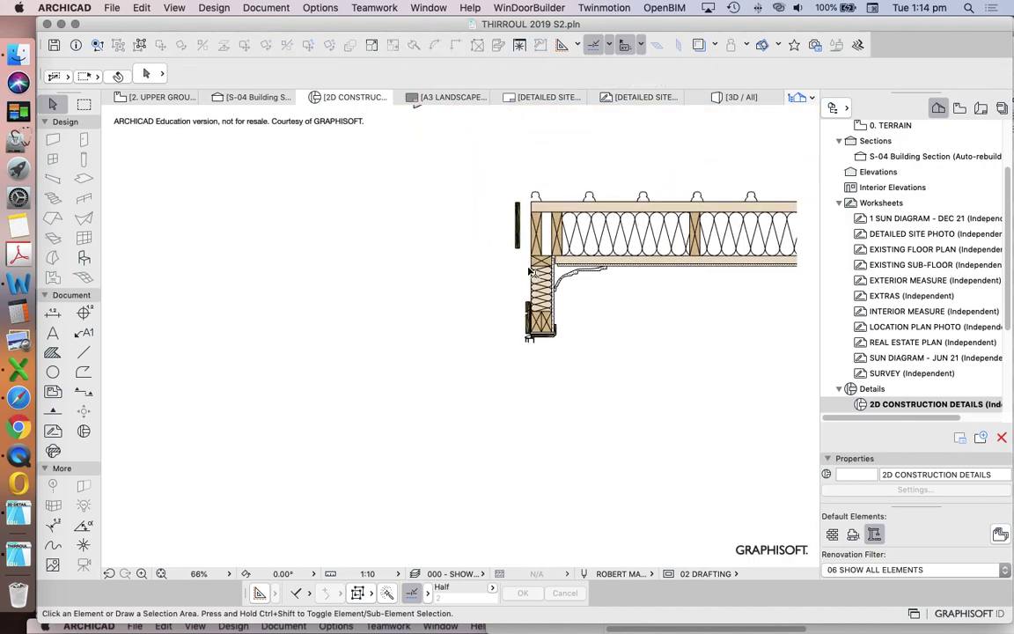
scroll(603, 365, "down", 5)
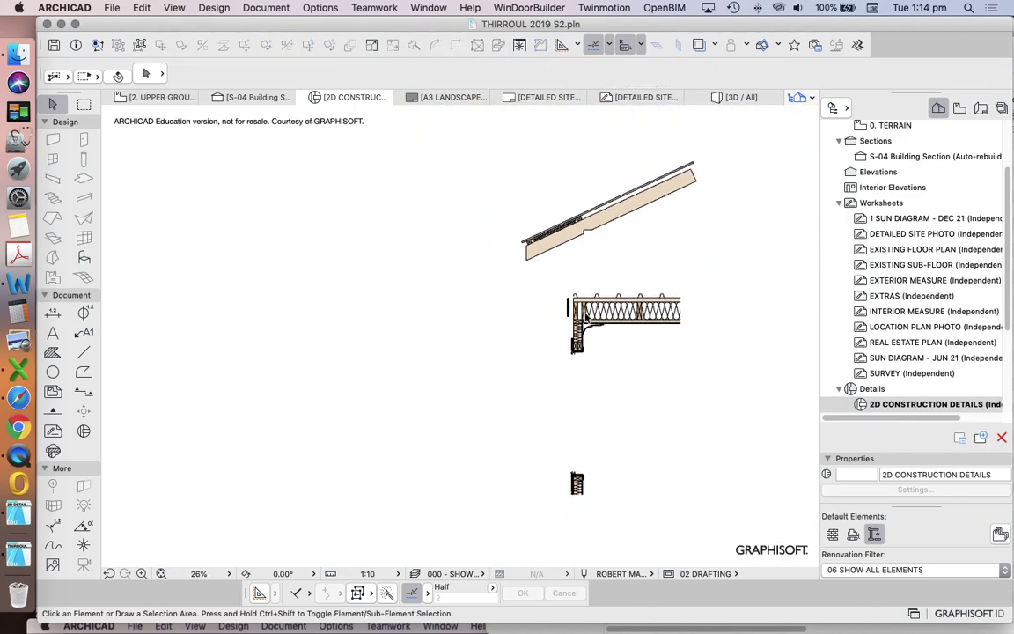
scroll(610, 274, "up", 4)
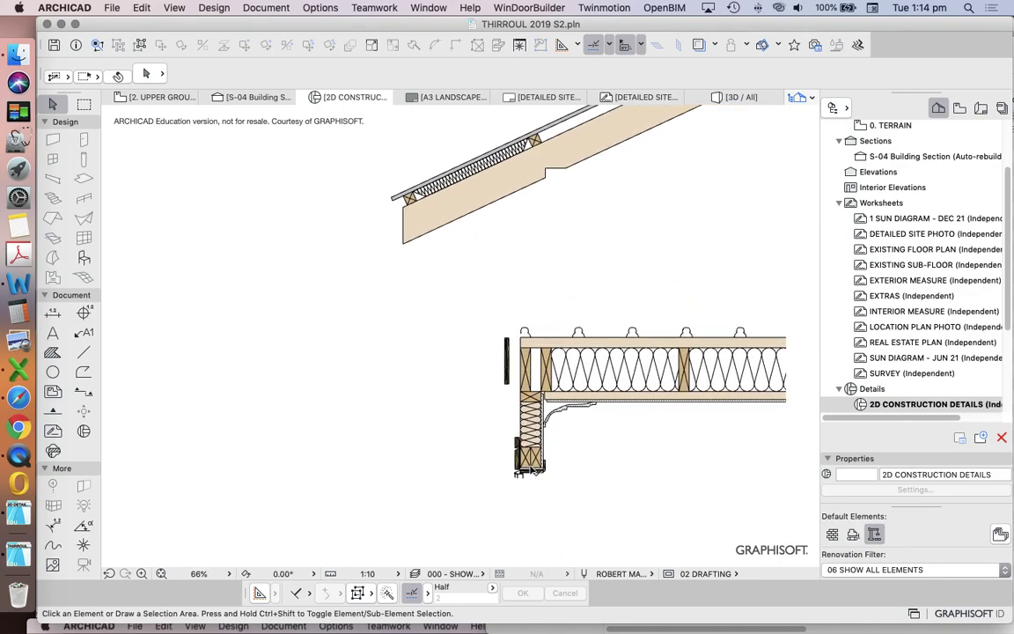
scroll(531, 471, "up", 5)
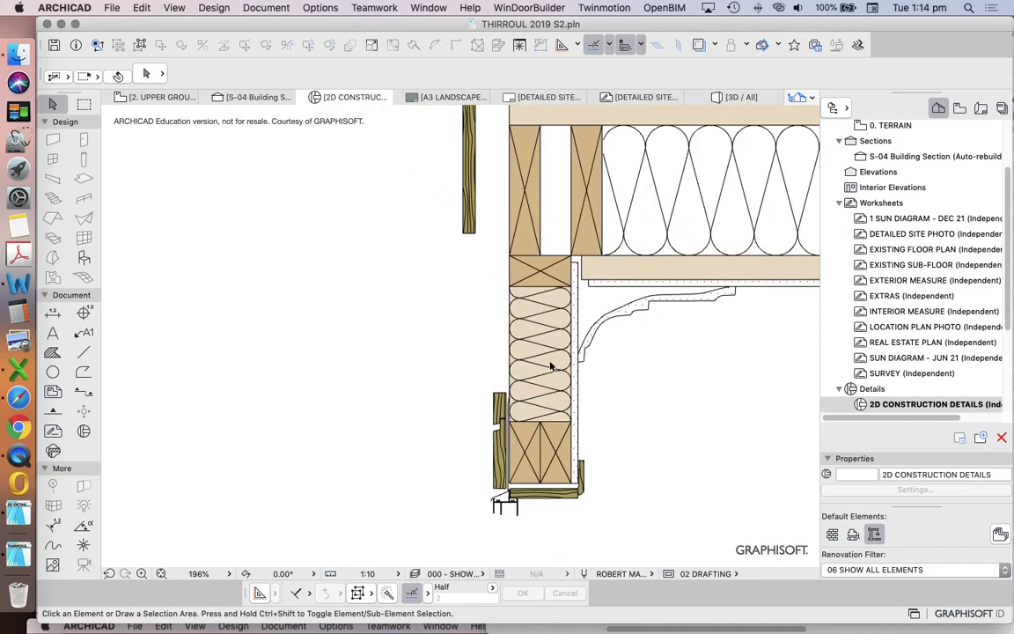
scroll(578, 363, "down", 3)
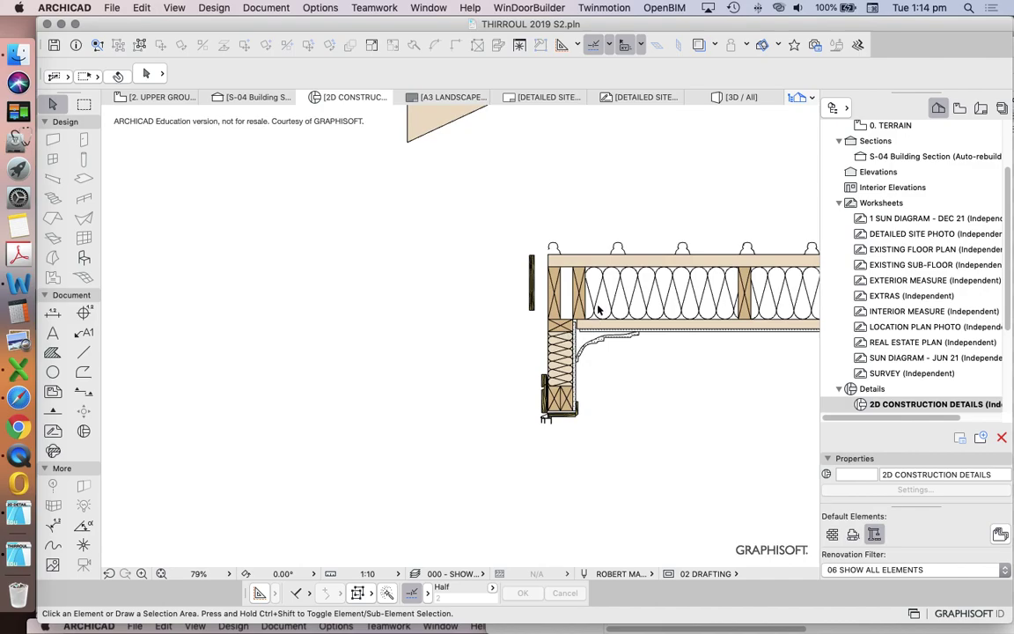
scroll(597, 295, "down", 3)
scroll(570, 212, "up", 7)
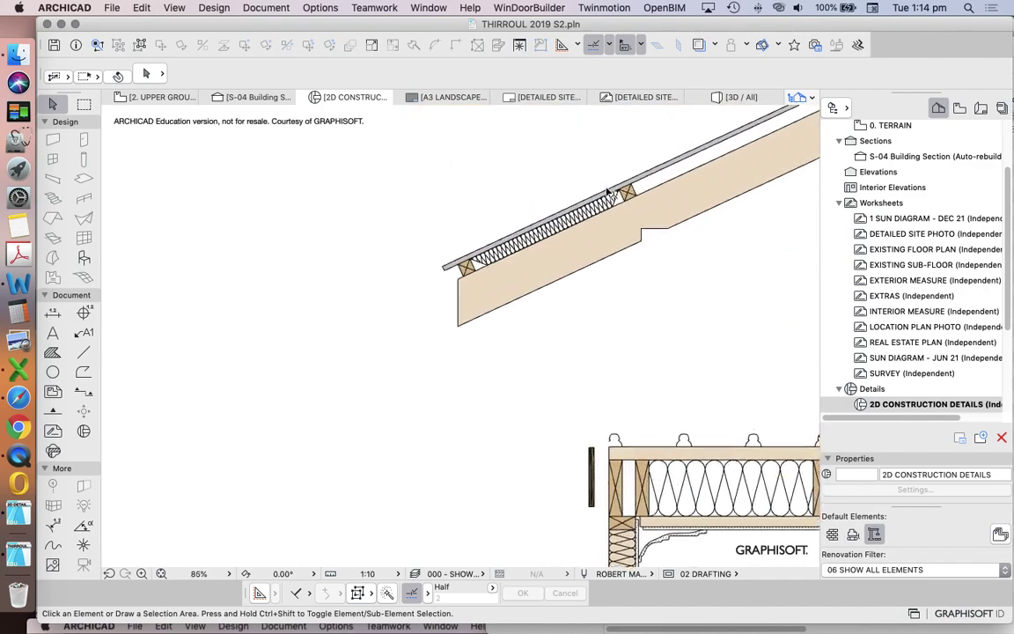
left_click(695, 186)
left_click(669, 204)
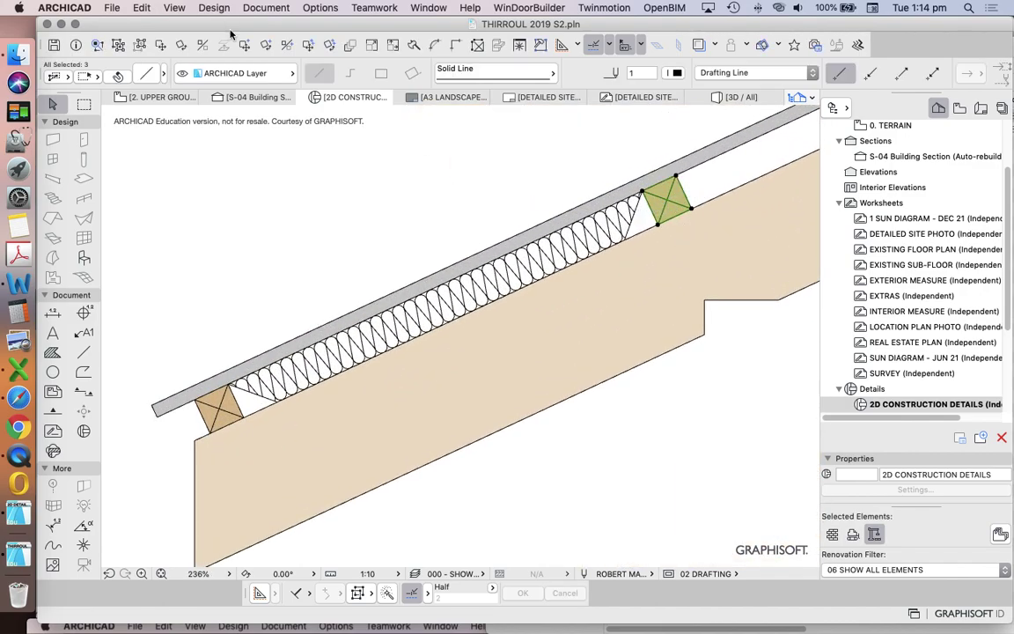
left_click(244, 47)
scroll(382, 287, "down", 5)
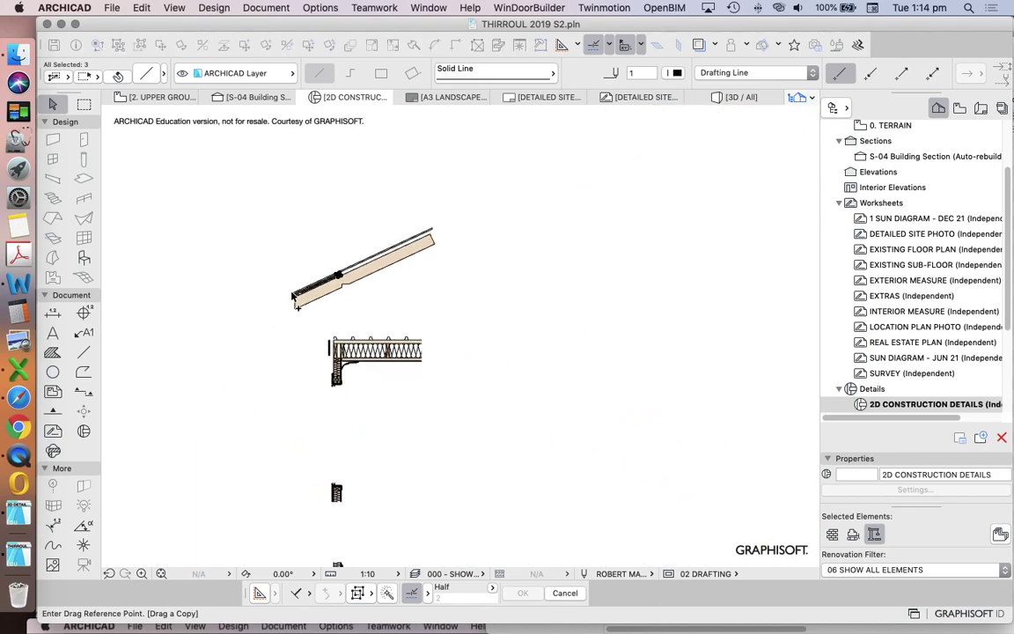
scroll(413, 185, "up", 10)
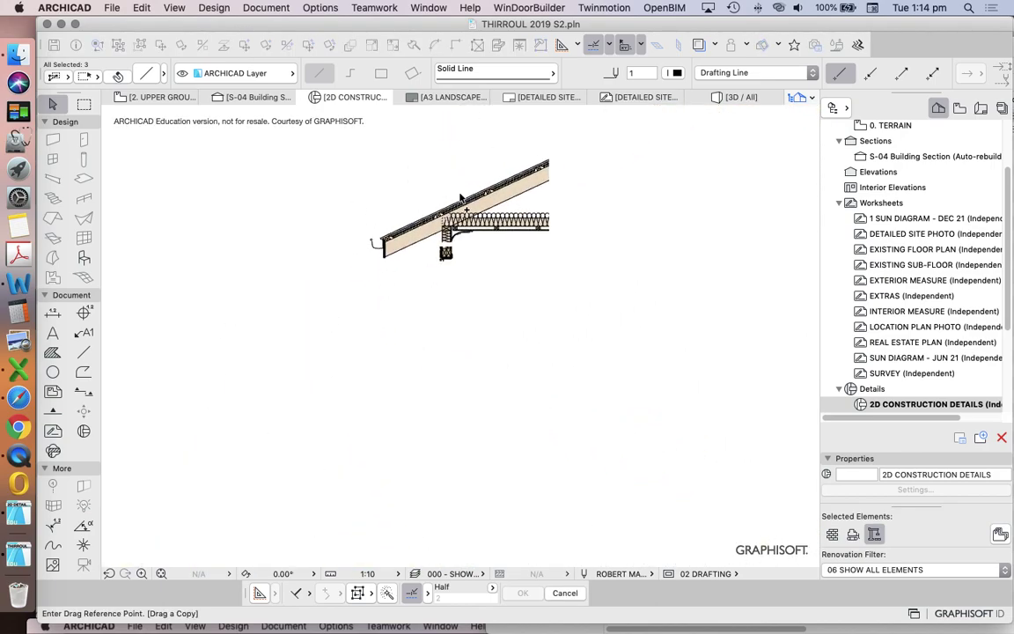
key("Escape")
Drag a copy of the ceiling batten section from the completed roof detail to the empty area outside the wall edge
left_click(356, 197)
left_click(469, 219)
left_click(245, 48)
left_click(414, 205)
scroll(612, 159, "down", 10)
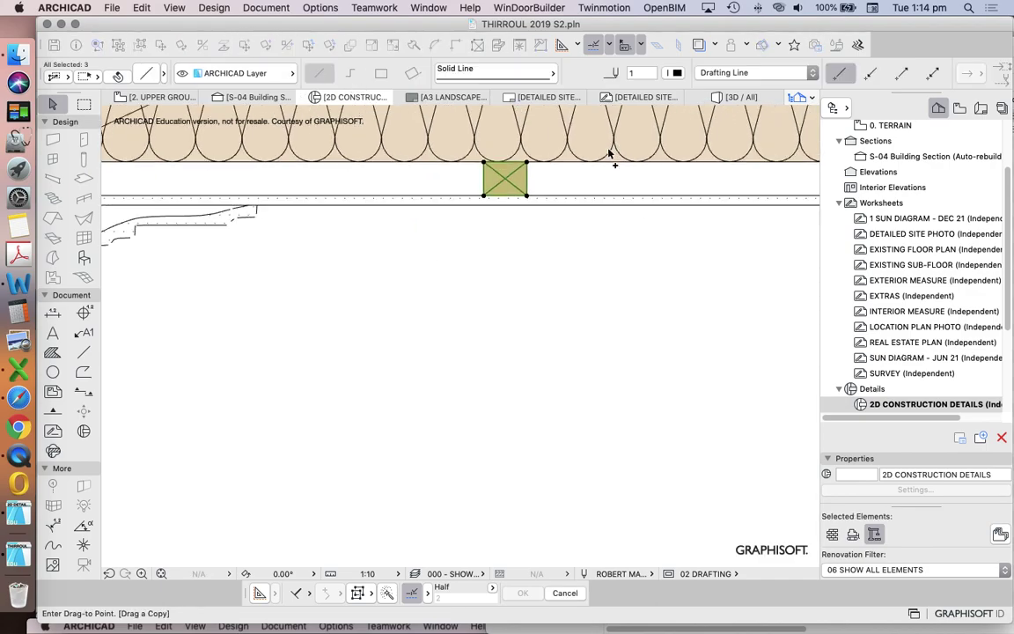
scroll(490, 284, "up", 8)
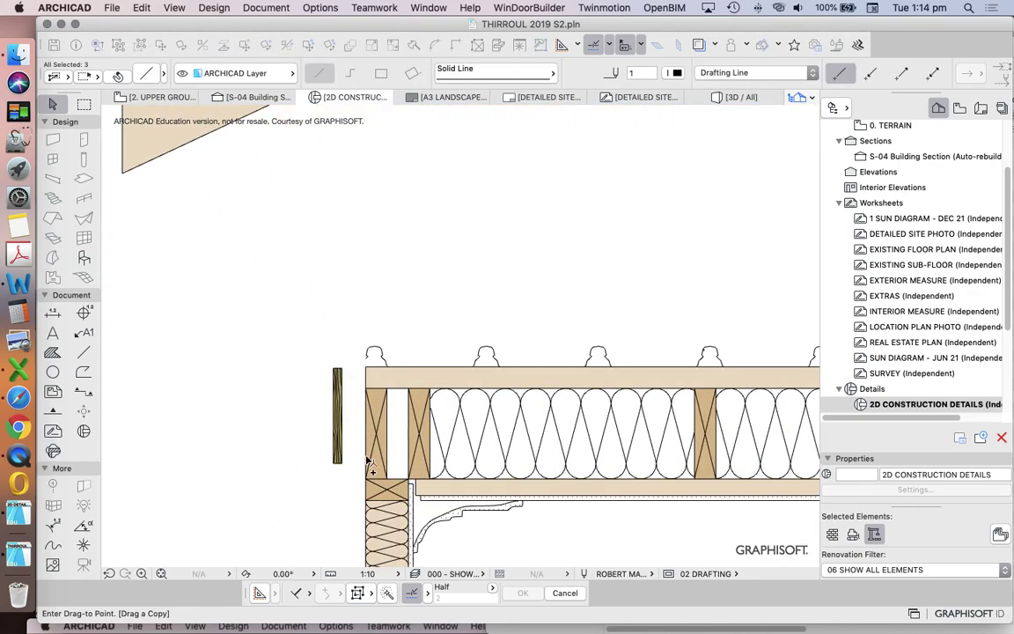
Rotate the copied batten section 90° so it stands upright
right_click(275, 410)
mouse_move(339, 519)
left_click(500, 500)
left_click(343, 501)
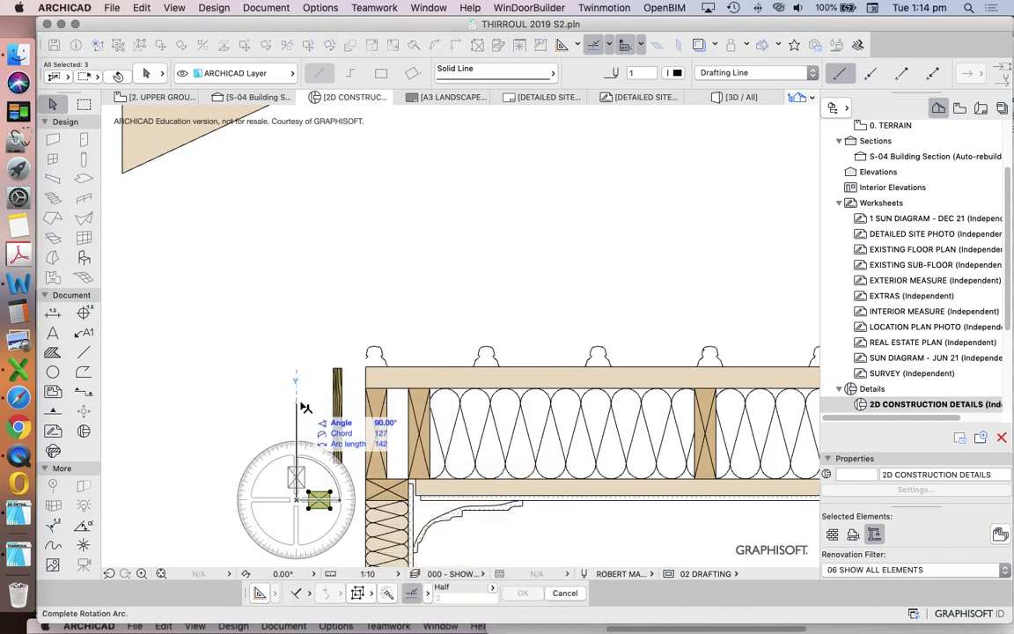
left_click(302, 343)
Move the rotated batten section against the wall's outer face beside the top plate
scroll(303, 333, "down", 5)
right_click(273, 337)
left_click(370, 448)
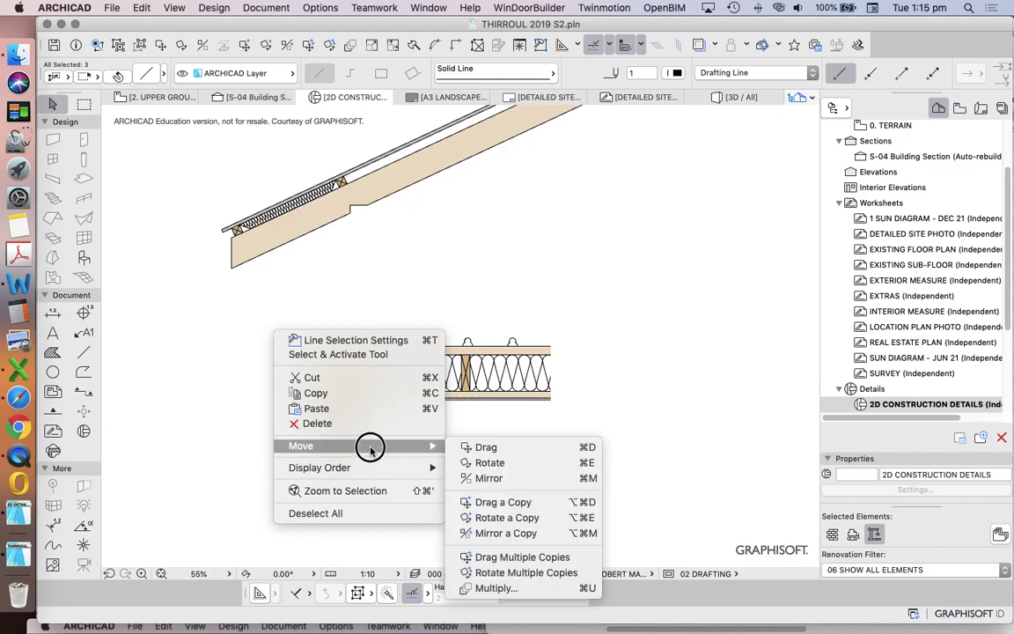
left_click(478, 451)
scroll(324, 416, "up", 5)
key("super+d")
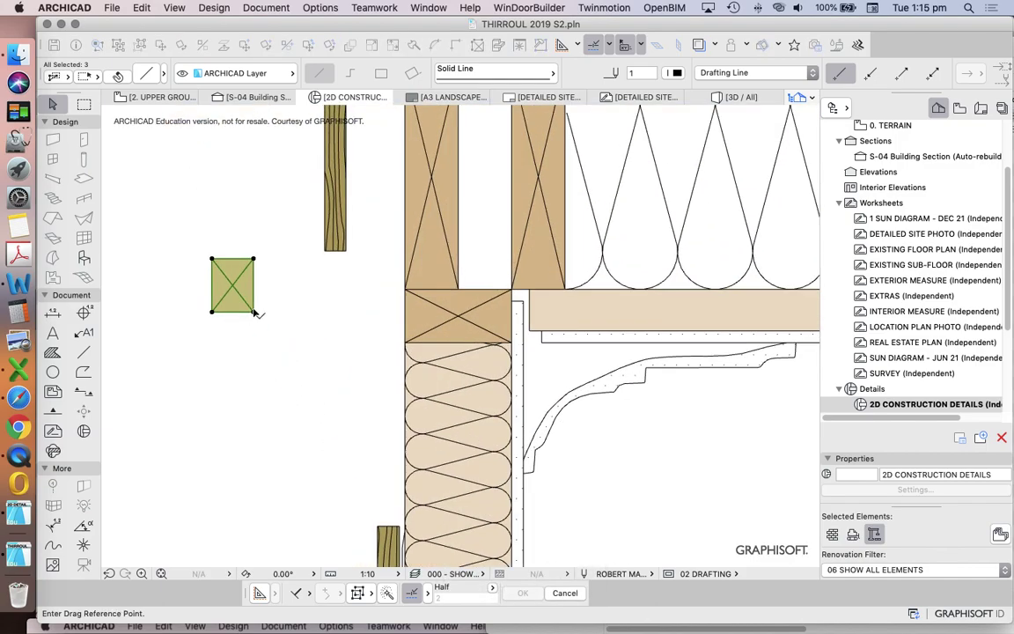
left_click(405, 364)
scroll(449, 254, "down", 4)
key("Escape")
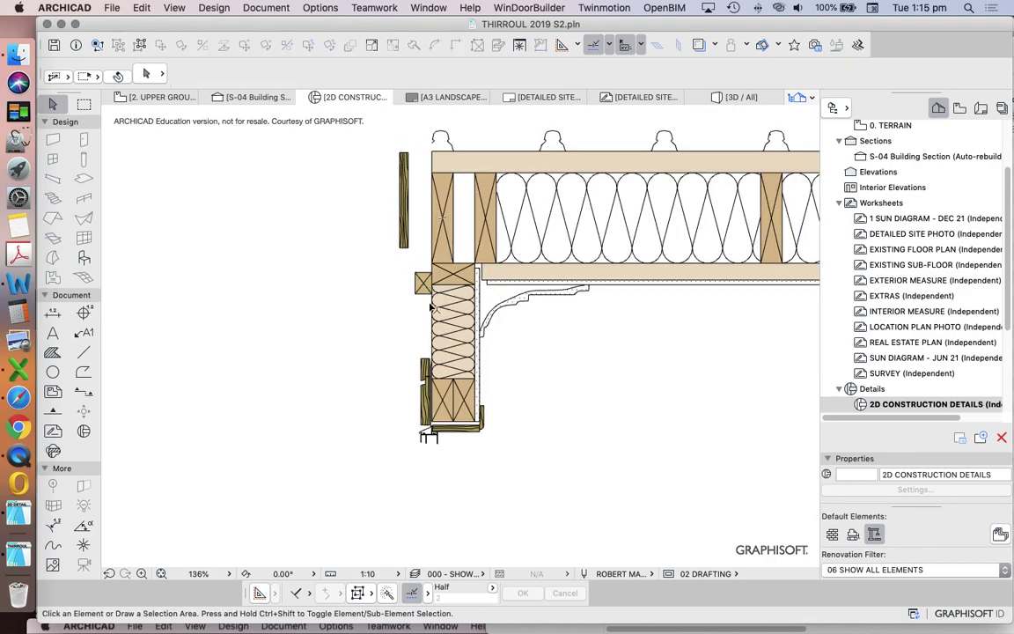
Examine the batten's position on the outer wall face relative to the weatherboards and edge board
scroll(425, 341, "up", 4)
scroll(435, 255, "down", 4)
scroll(430, 235, "up", 4)
scroll(439, 459, "down", 1)
scroll(439, 458, "down", 1)
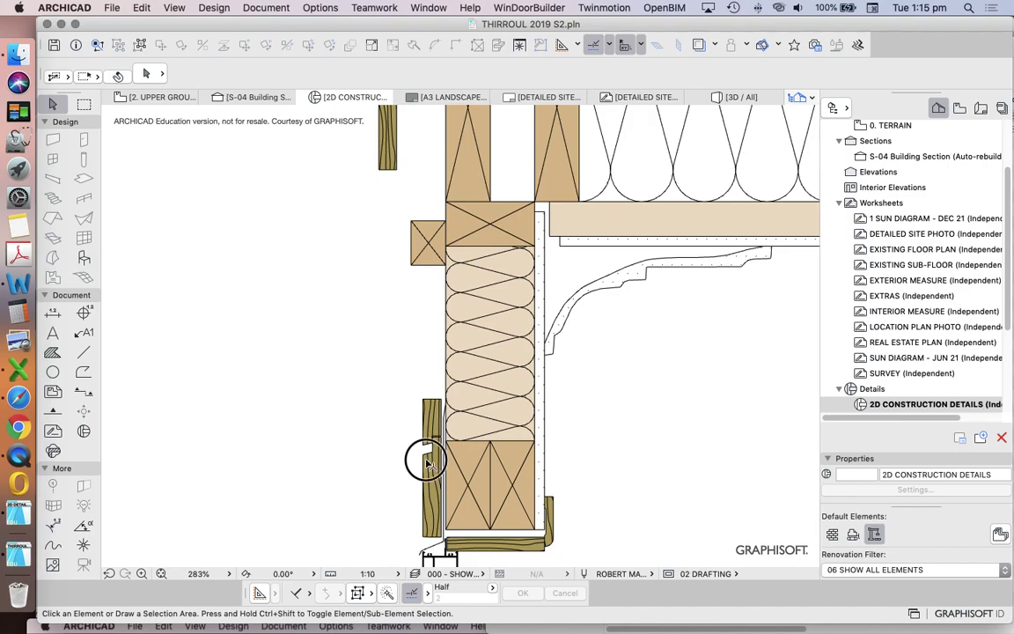
left_click(434, 490)
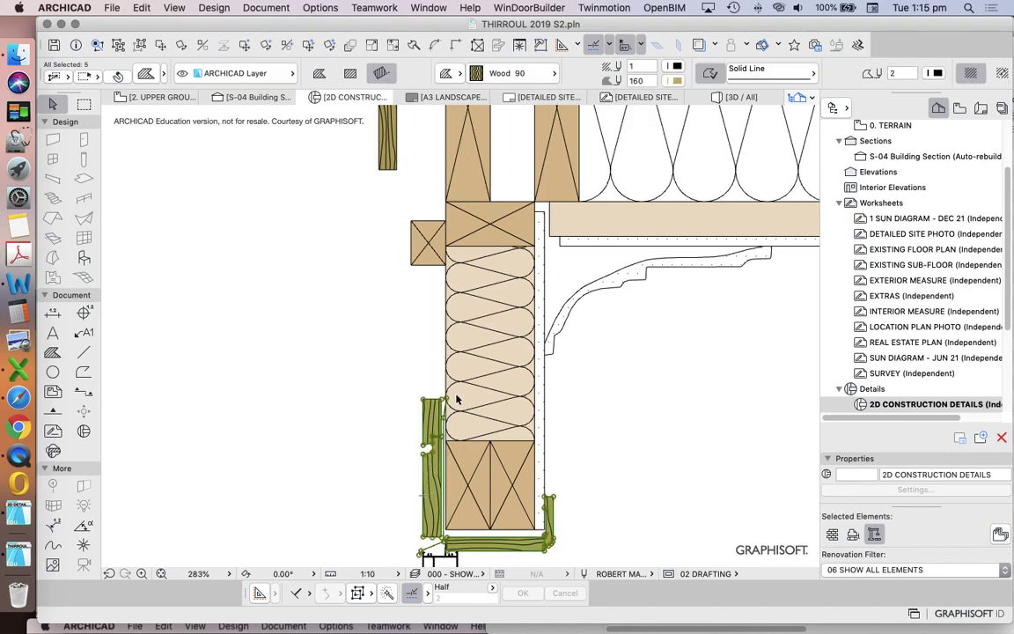
scroll(473, 354, "down", 3)
key("Escape")
scroll(453, 303, "up", 1)
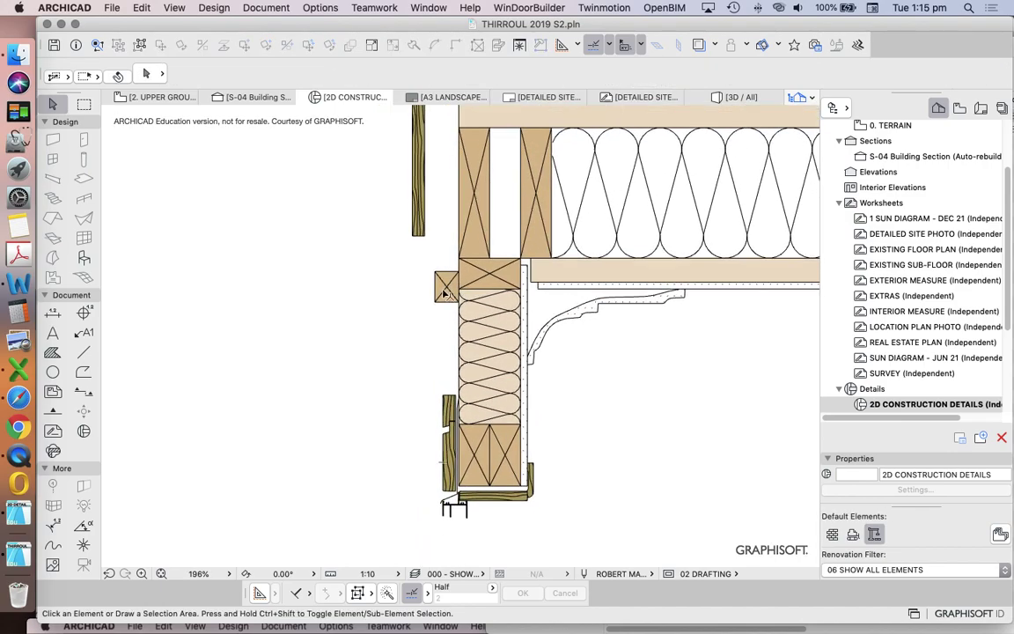
scroll(443, 302, "down", 4)
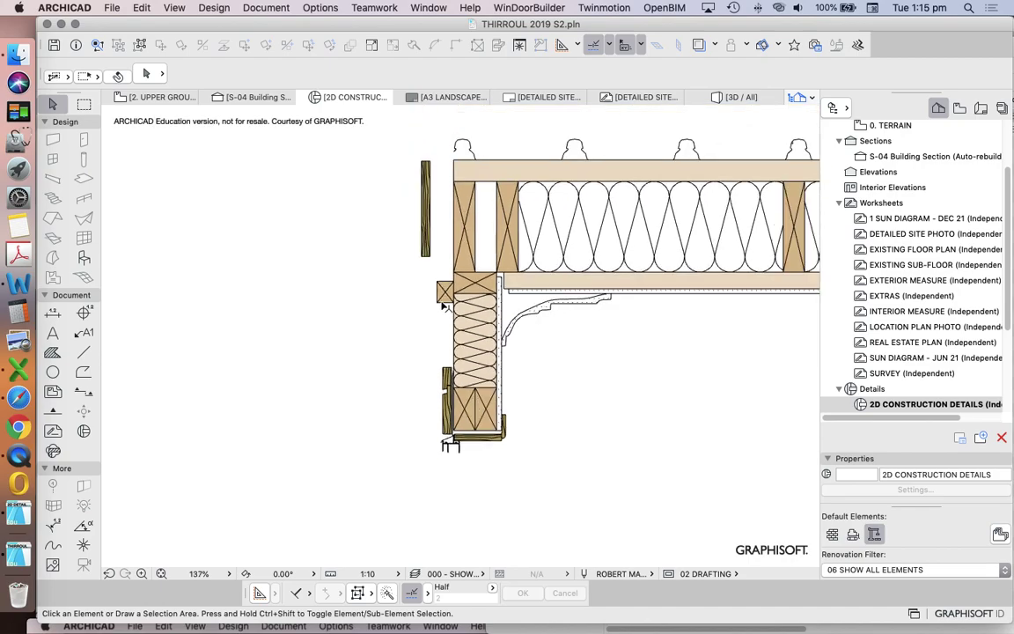
Move the loose vertical timber board fill against the outer face of the batten
left_click(437, 230)
scroll(422, 255, "up", 7)
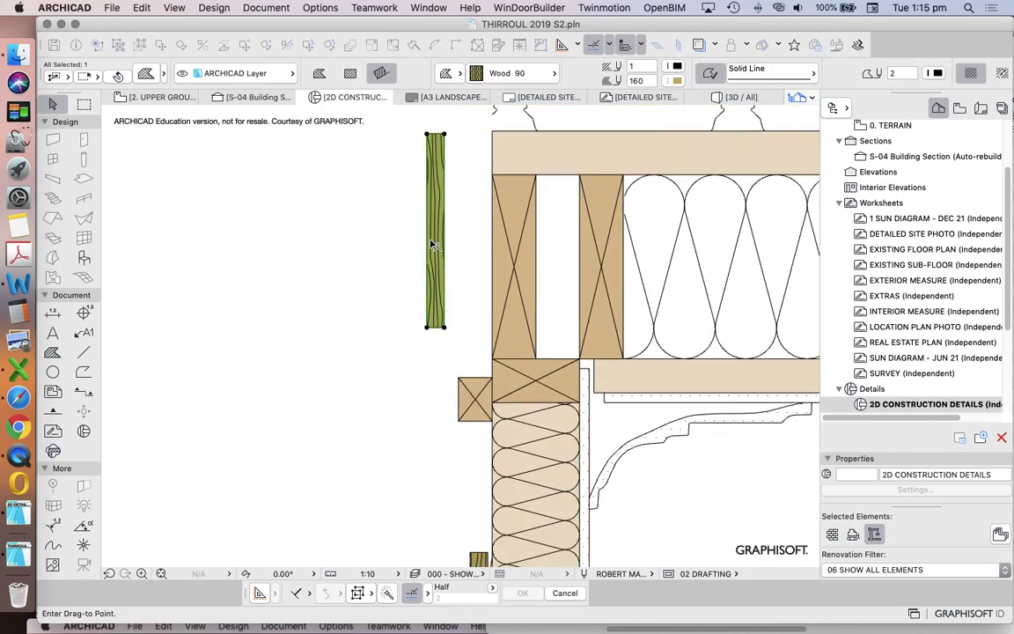
left_click(464, 412)
scroll(476, 293, "down", 2)
scroll(471, 299, "up", 4)
Offset the outer long edge of the vertical board inward to make it 9 mm thick
left_click(467, 284)
left_click(467, 283)
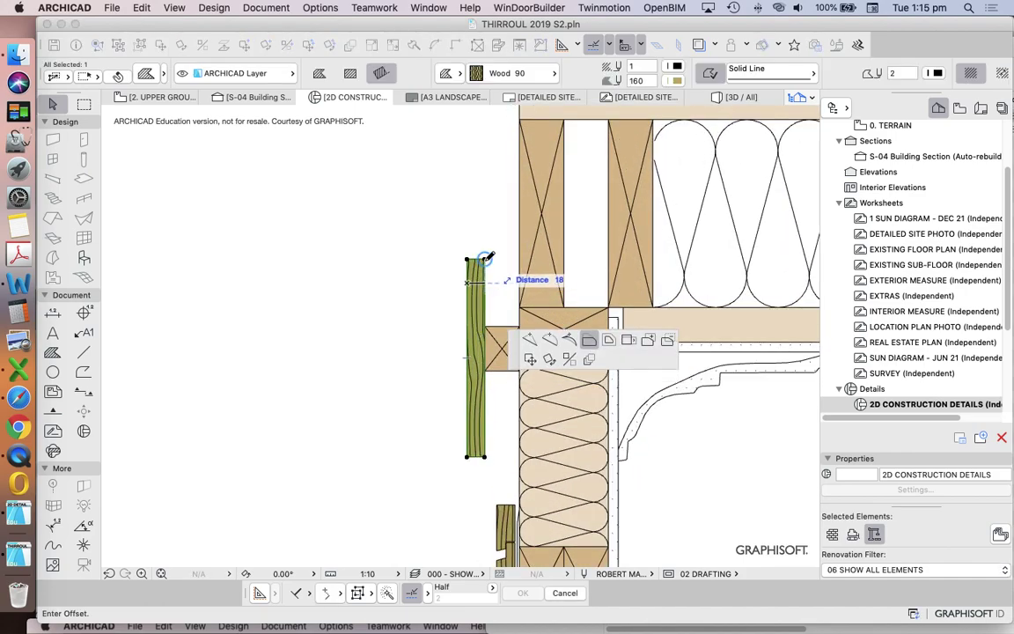
key("Return")
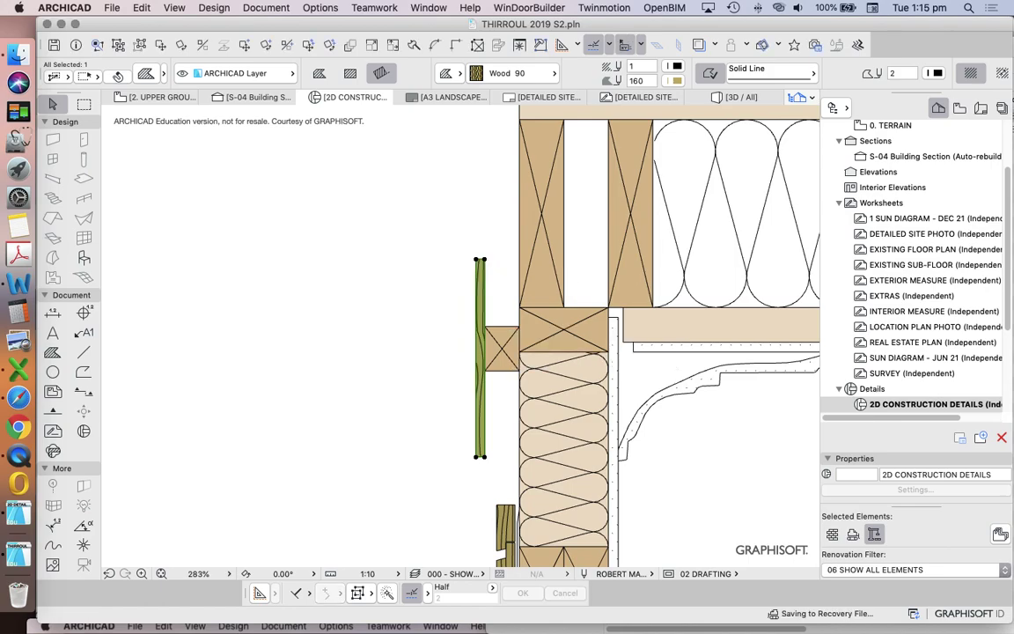
left_click(475, 284)
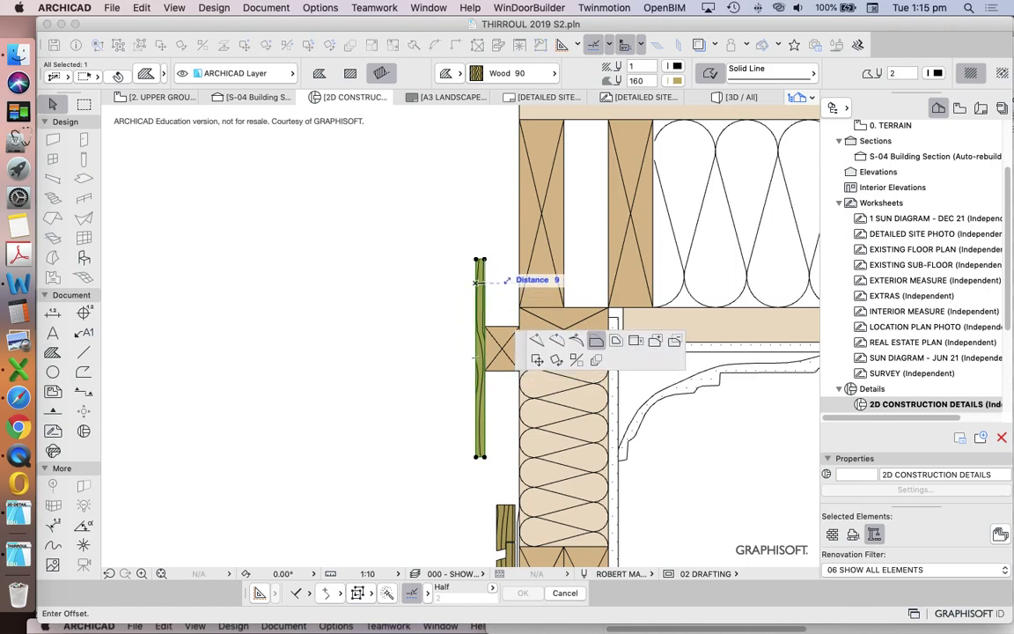
key("Escape")
Change the vertical board's fill pattern to FC Sheeting and its fill background pen to 12
left_click(515, 74)
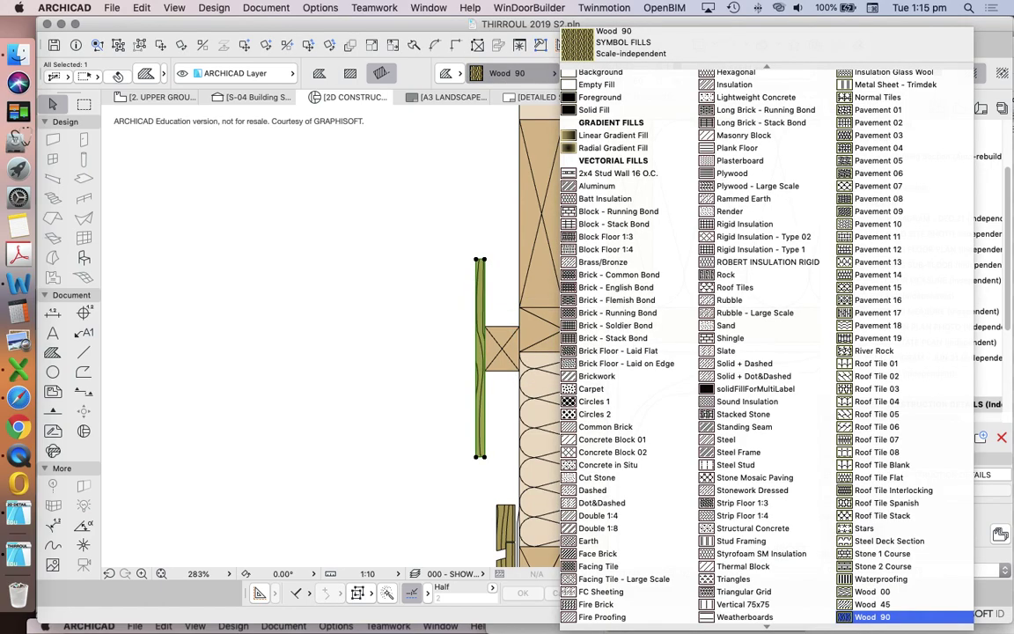
scroll(629, 252, "up", 5)
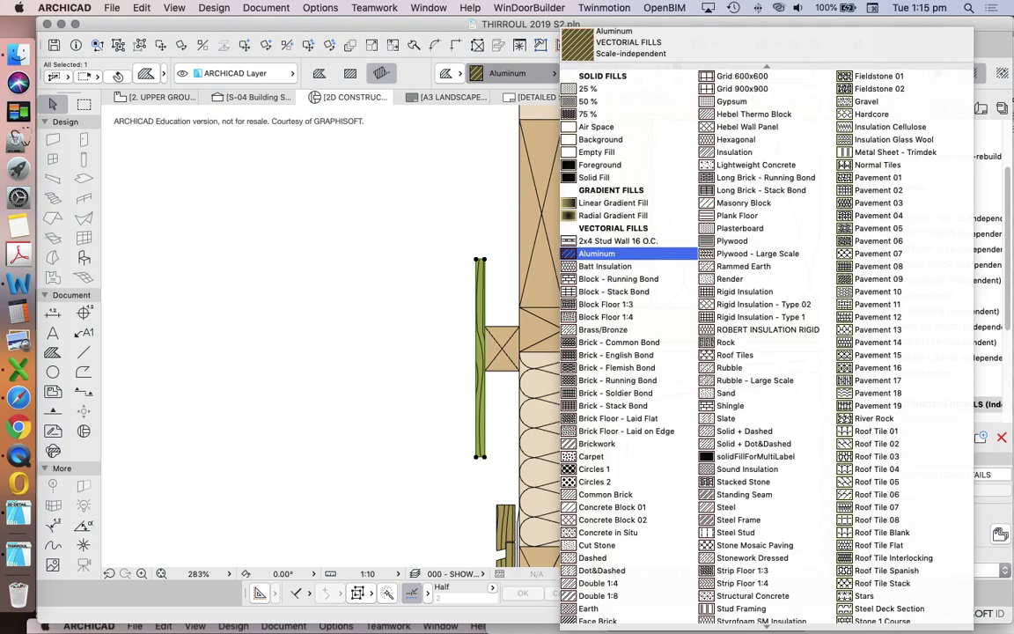
scroll(617, 254, "down", 5)
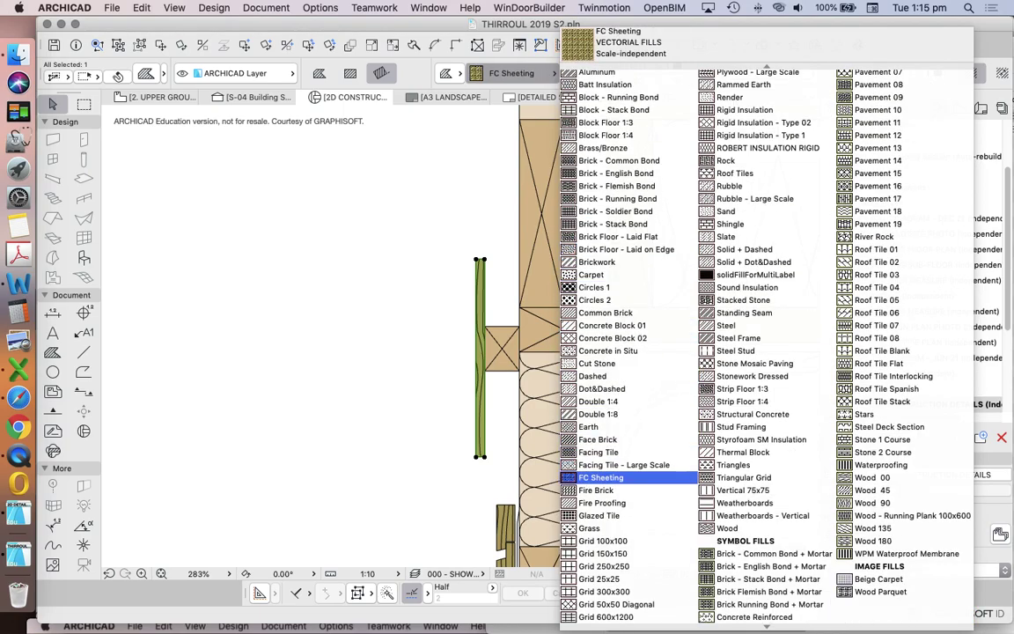
left_click(617, 478)
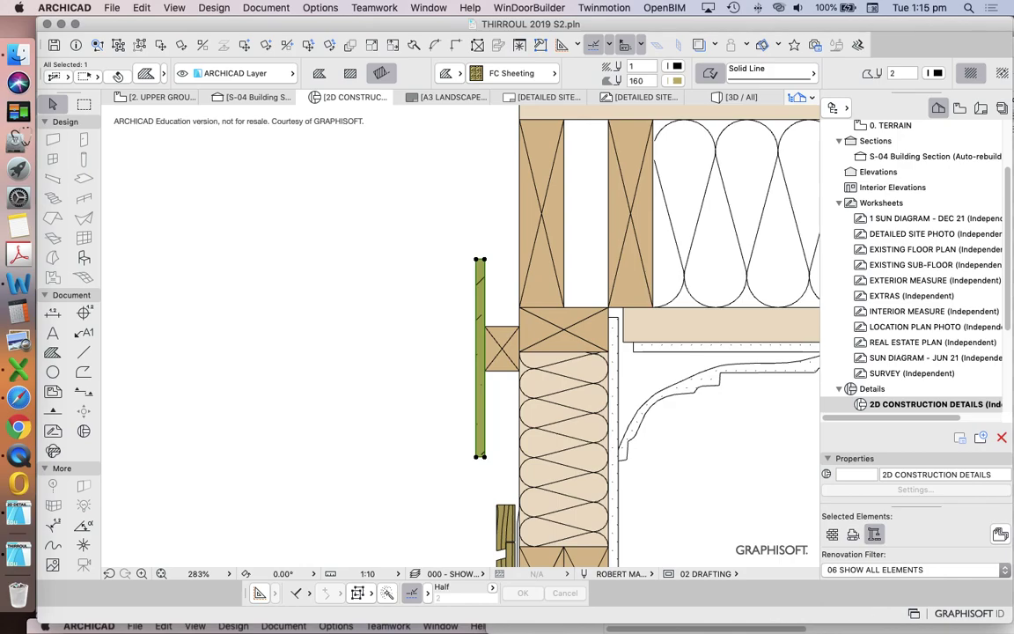
left_click(676, 81)
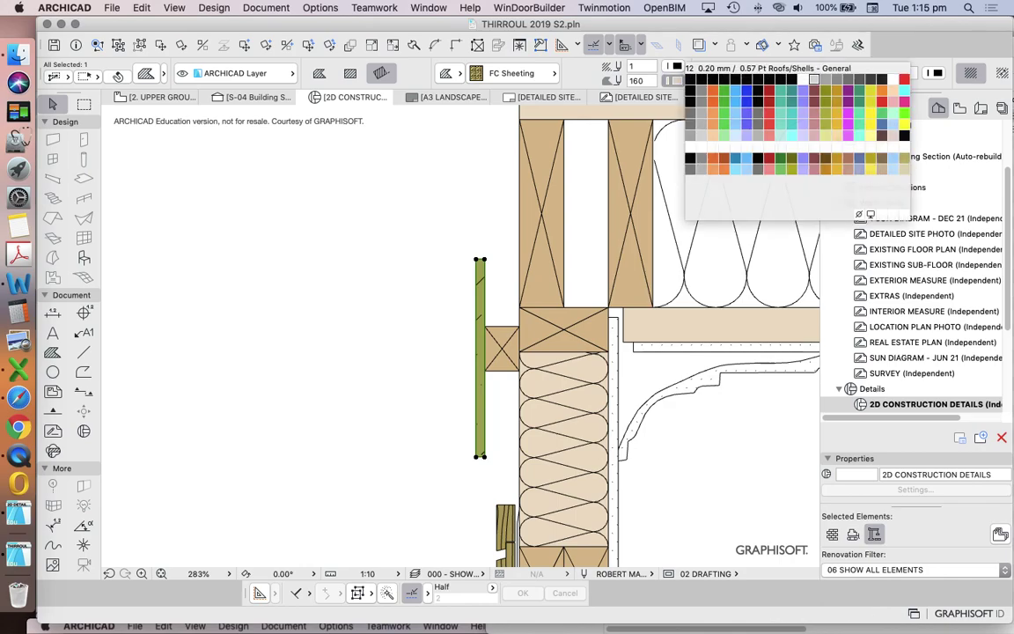
left_click(815, 79)
key("Escape")
Examine the FC sheet and its batten against the grouped weatherboards and trim at the wall's lower end
scroll(460, 228, "down", 5)
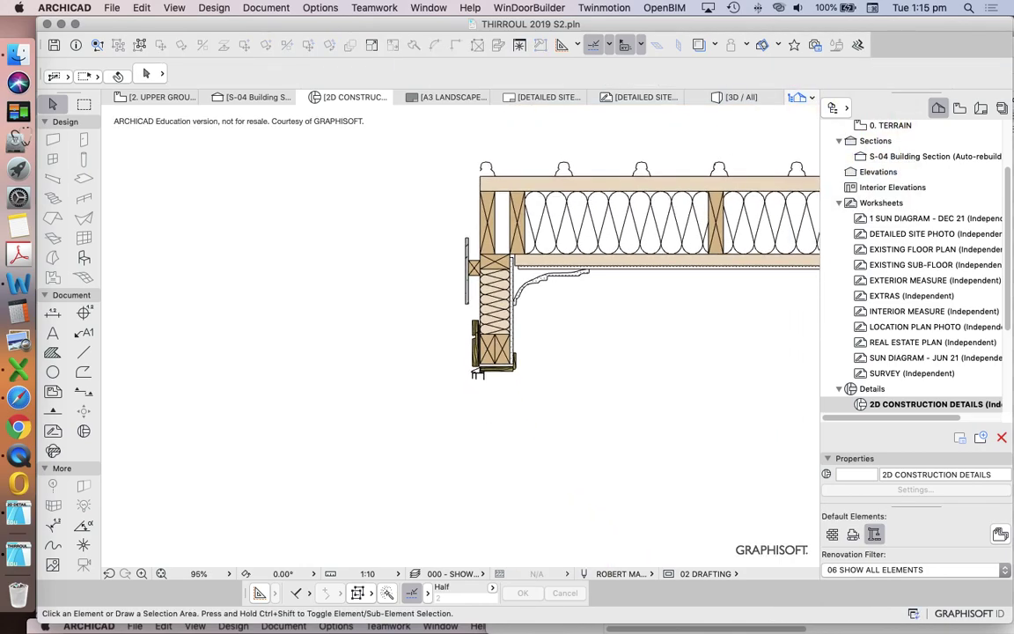
scroll(474, 321, "up", 4)
left_click_drag(451, 345, 480, 389)
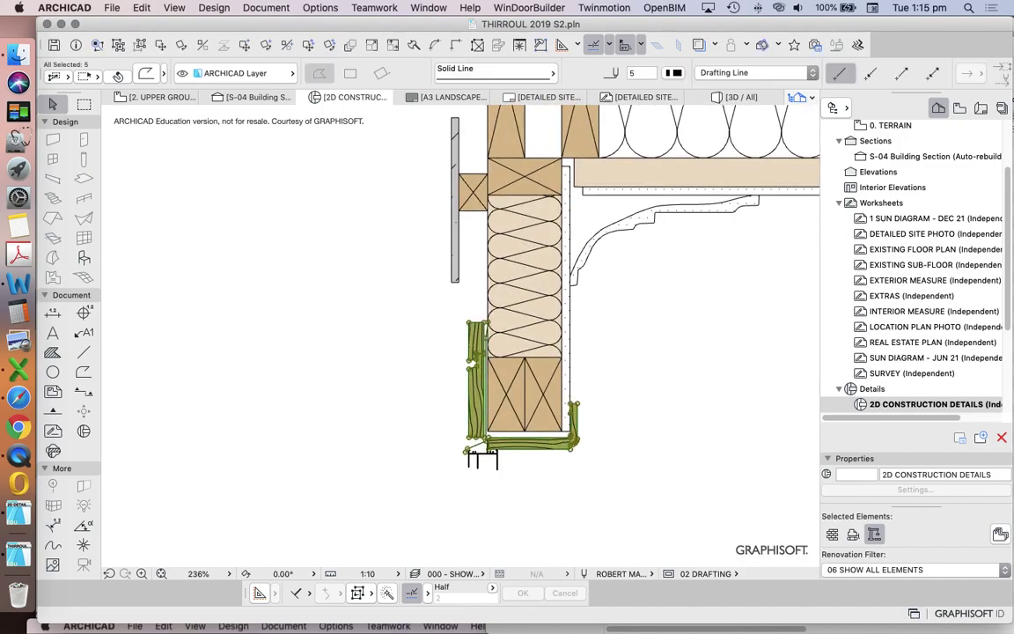
scroll(518, 319, "down", 3)
scroll(470, 191, "up", 4)
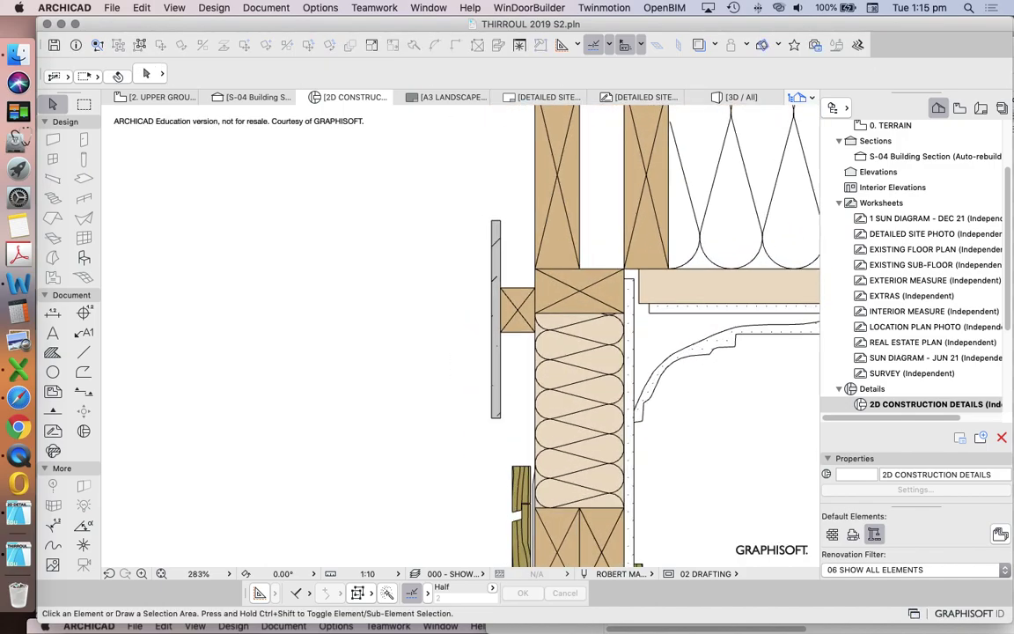
left_click(500, 319)
scroll(368, 251, "down", 3)
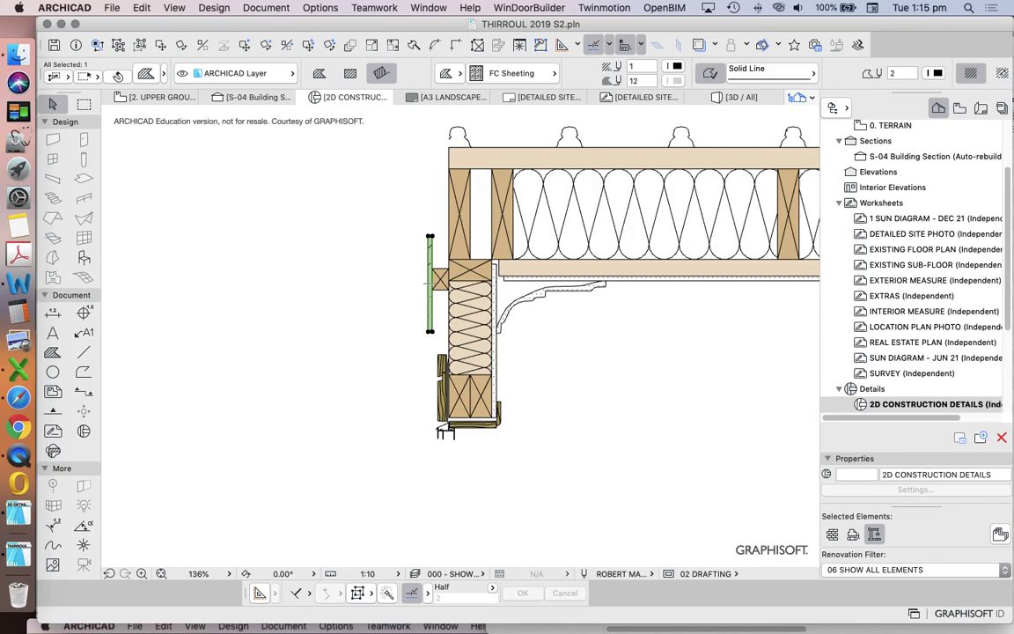
scroll(428, 283, "up", 2)
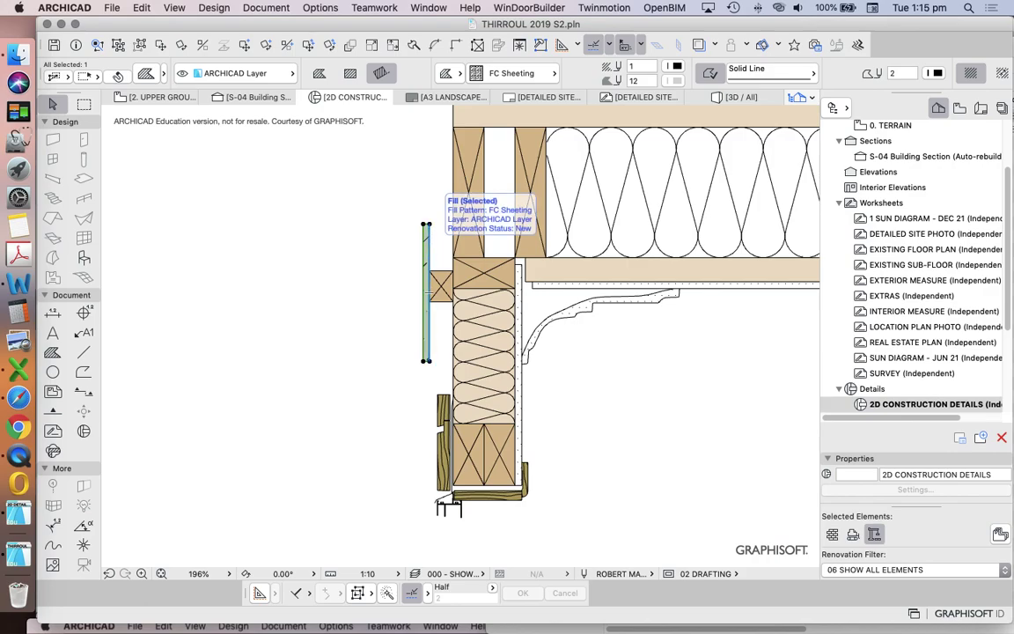
scroll(457, 279, "up", 3)
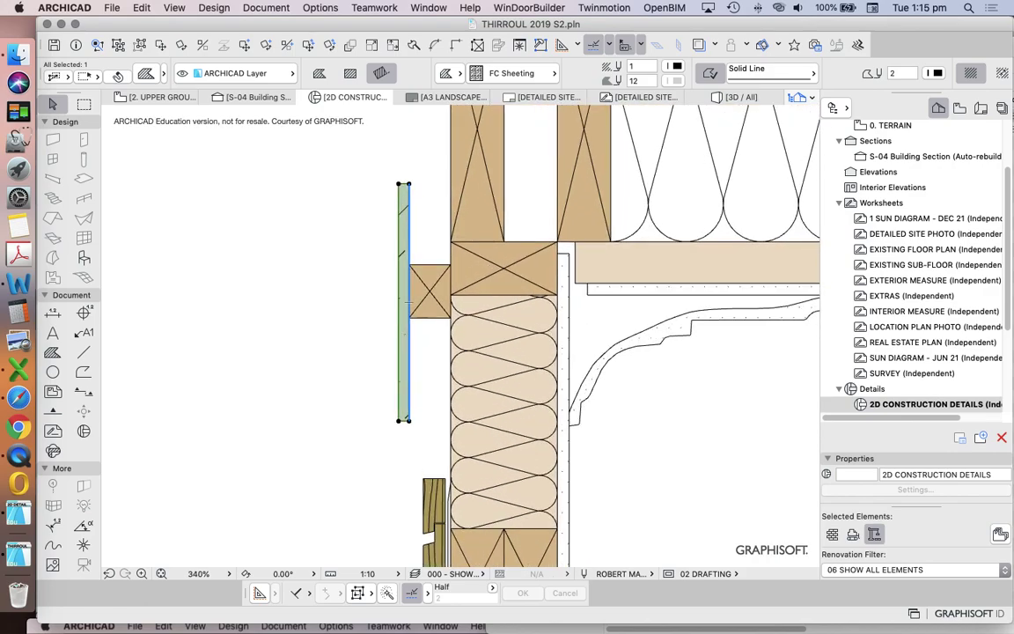
key("Escape")
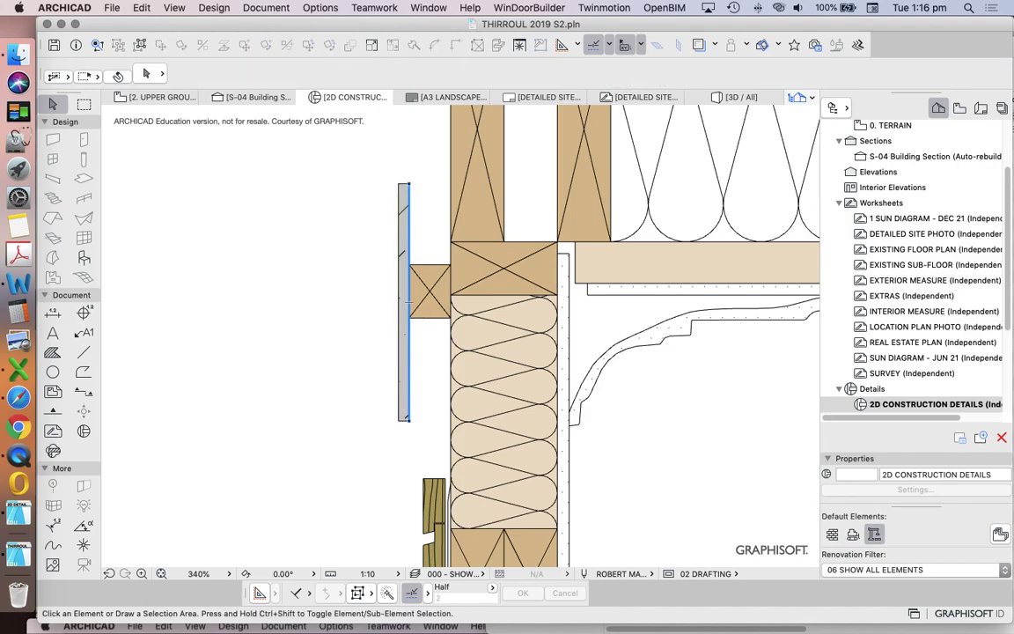
left_click(405, 299)
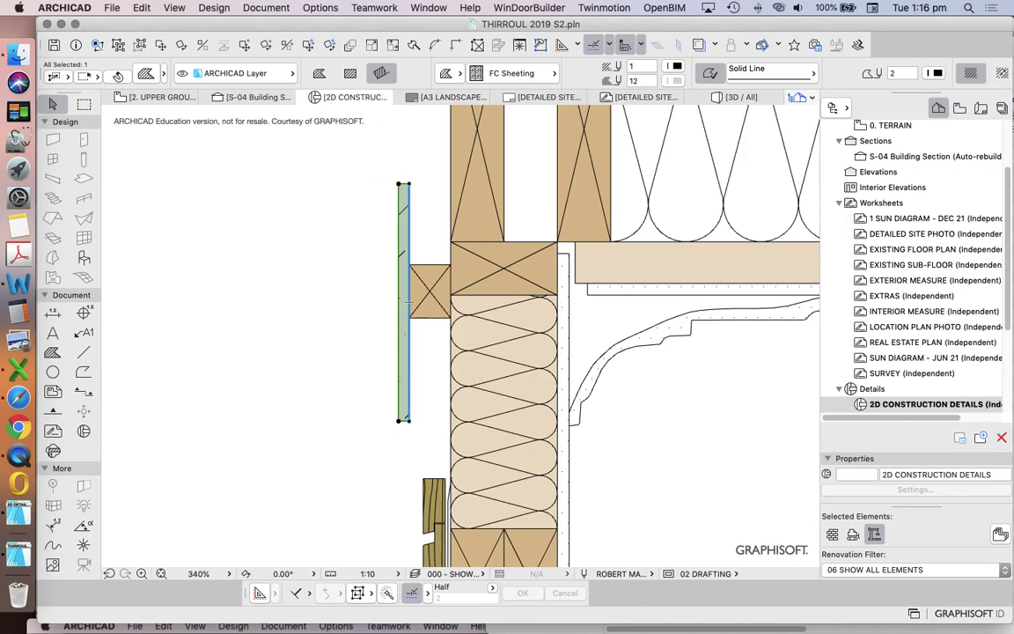
key("Escape")
Delete the two weatherboard fills on the outer face at the wall's lower end, keeping the flashing line and reveal trim
scroll(392, 242, "down", 5)
scroll(396, 398, "up", 5)
left_click_drag(399, 290, 433, 413)
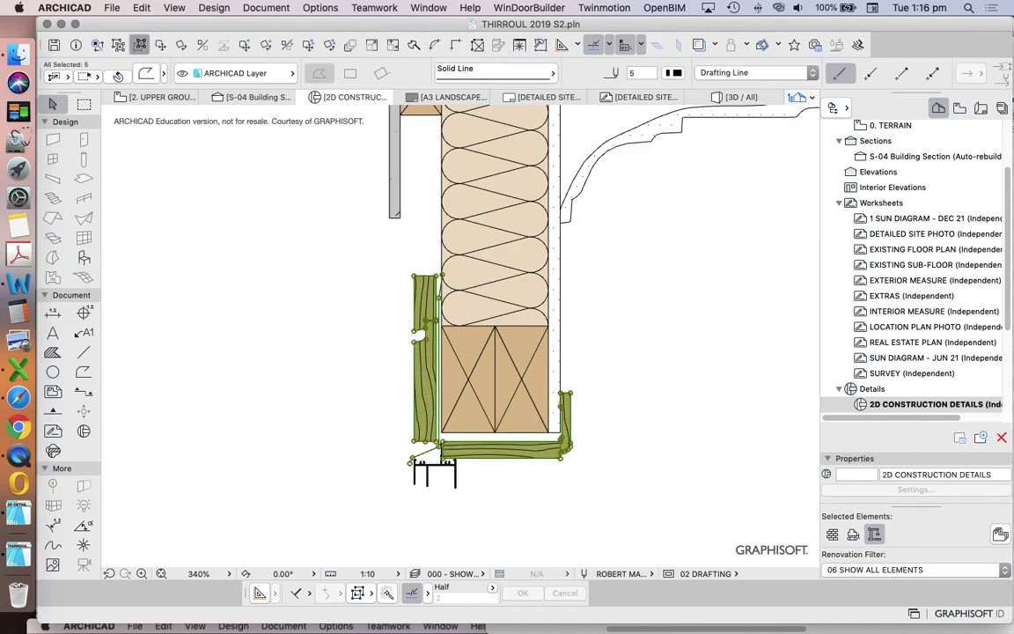
key("Escape")
left_click_drag(387, 297, 421, 420)
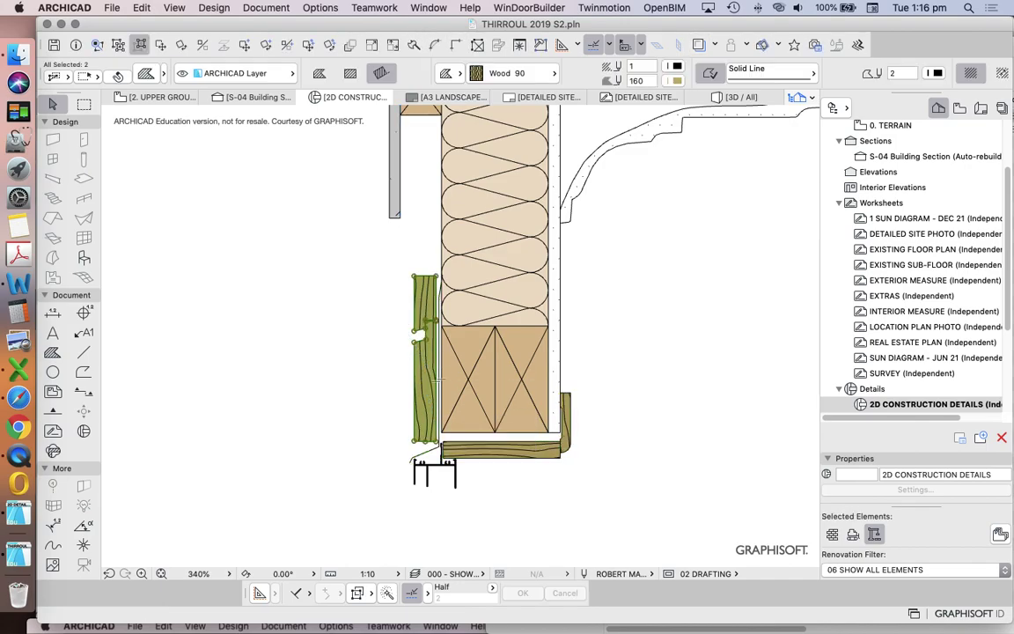
key("Delete")
Extend the FC sheet's lower edge down to the level of the underside of the double timber lintel
scroll(356, 177, "up", 5)
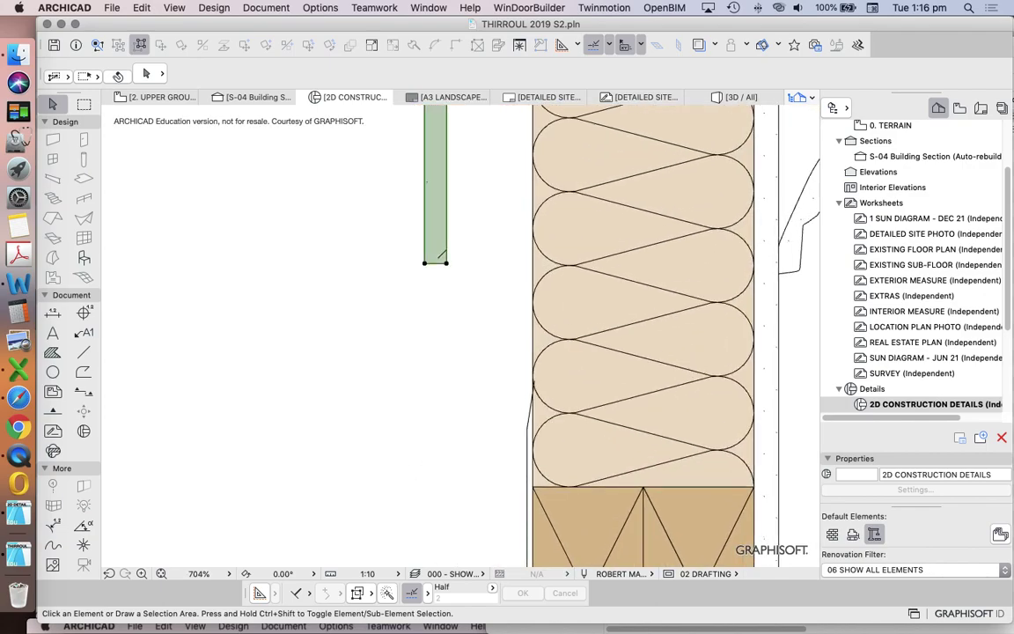
left_click(437, 262)
scroll(439, 256, "down", 5)
scroll(467, 338, "up", 5)
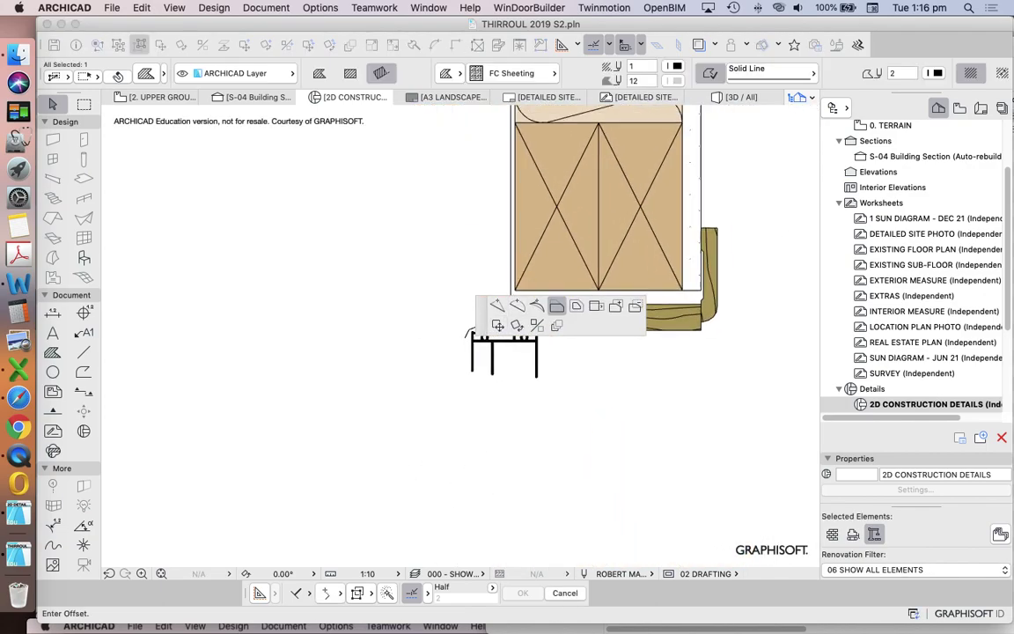
scroll(415, 344, "down", 1)
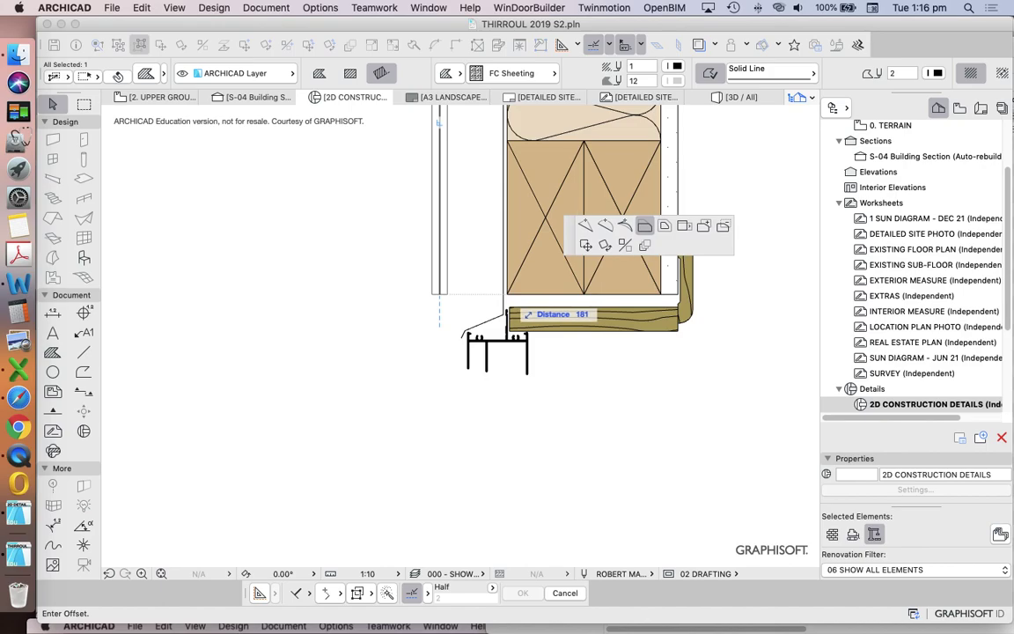
left_click(463, 335)
scroll(464, 335, "down", 5)
key("Escape")
Copy the crossed batten vertically 268 mm down so its lower inner corner meets the bottom corner of the timber lintel
scroll(473, 173, "up", 5)
left_click(441, 115)
left_click(453, 212)
right_click(242, 174)
mouse_move(322, 288)
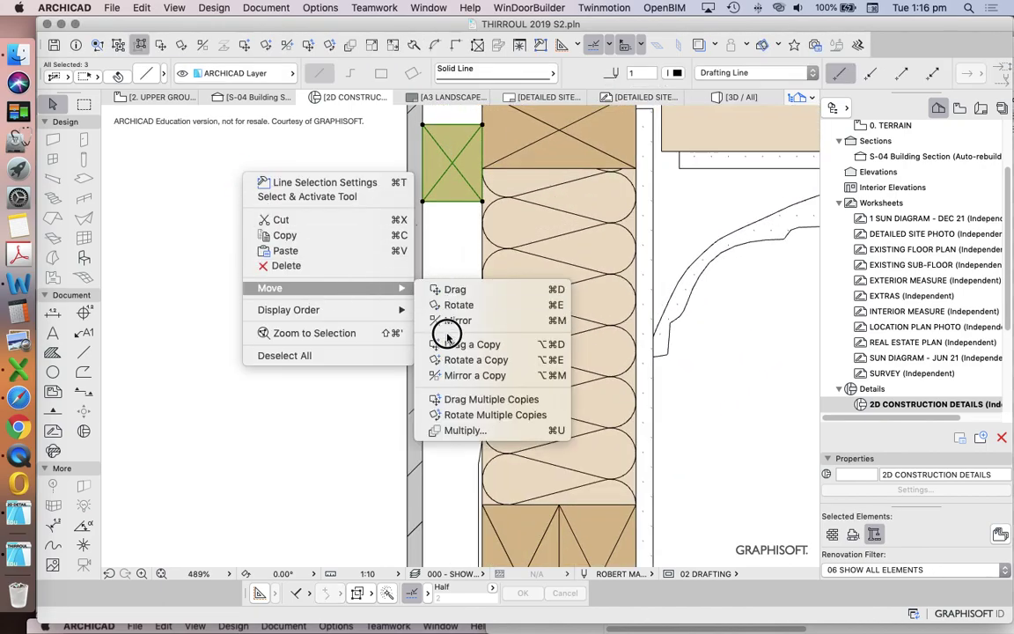
left_click(400, 343)
scroll(428, 204, "down", 2)
left_click(429, 201)
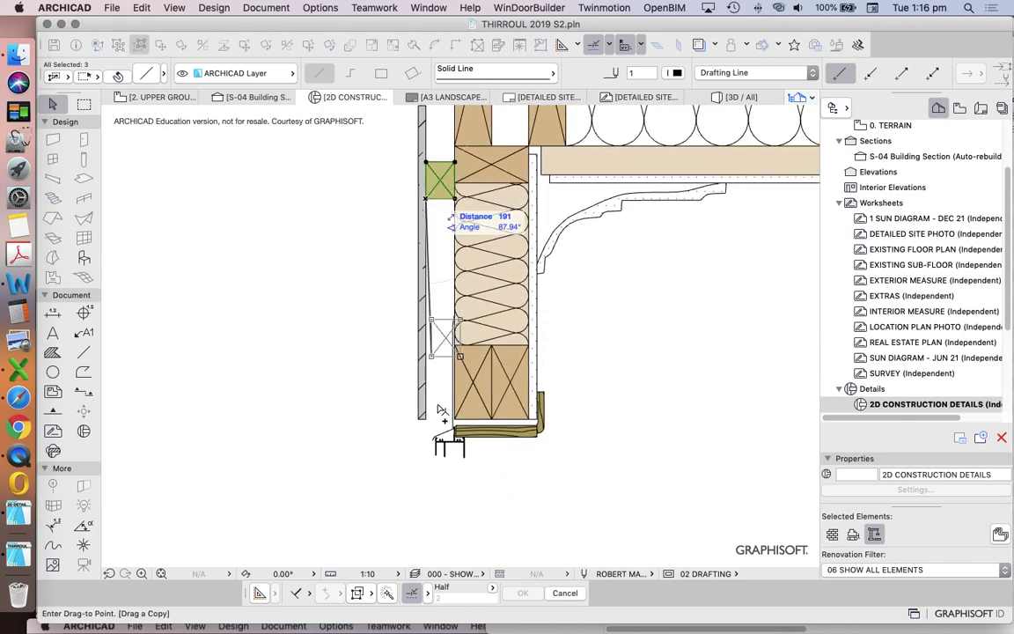
scroll(430, 424, "up", 4)
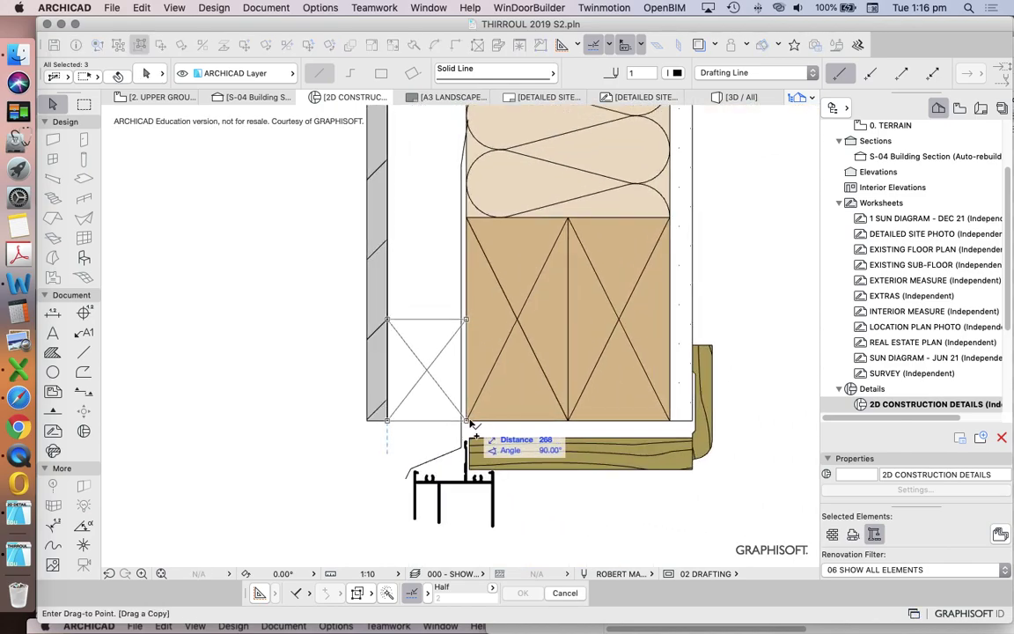
left_click(463, 419)
scroll(466, 421, "down", 4)
key("Escape")
Examine the head flashing, the window frame and the FC sheet's lower end to see how they meet
scroll(507, 386, "up", 5)
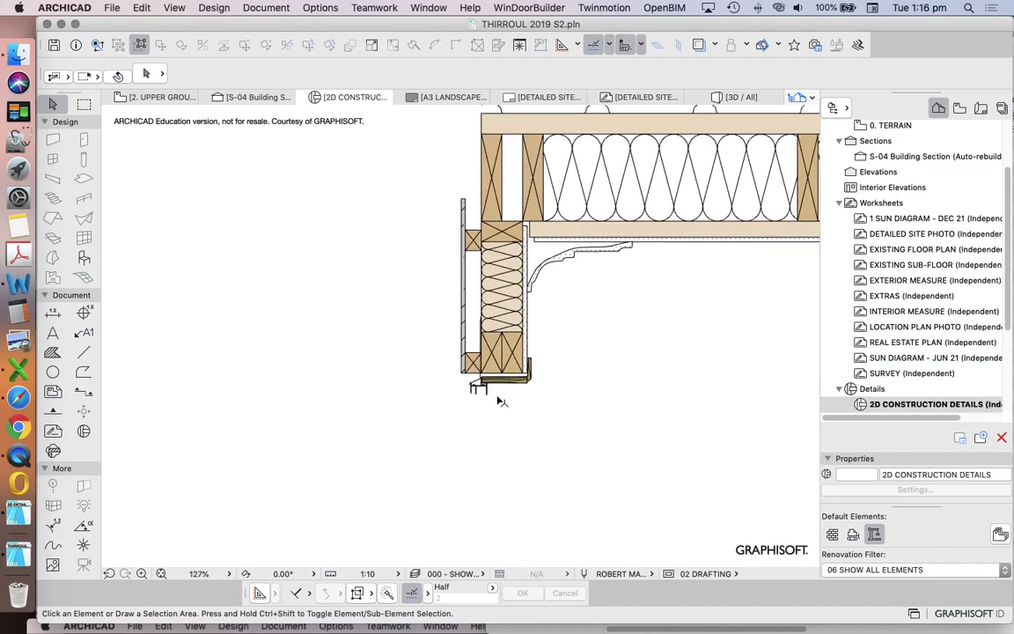
left_click(533, 365)
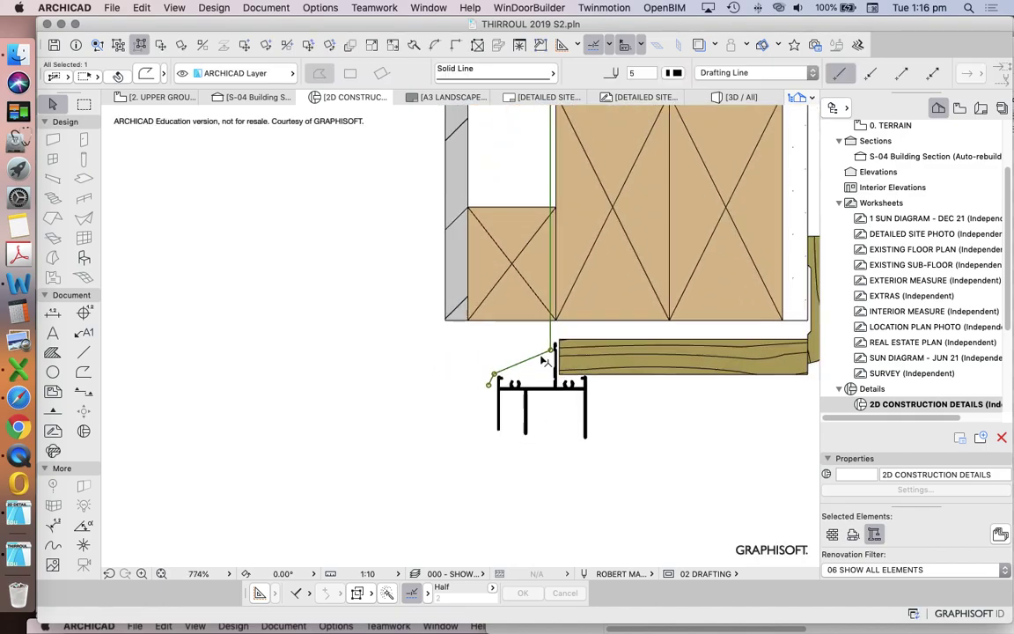
scroll(532, 366, "down", 5)
scroll(546, 334, "up", 5)
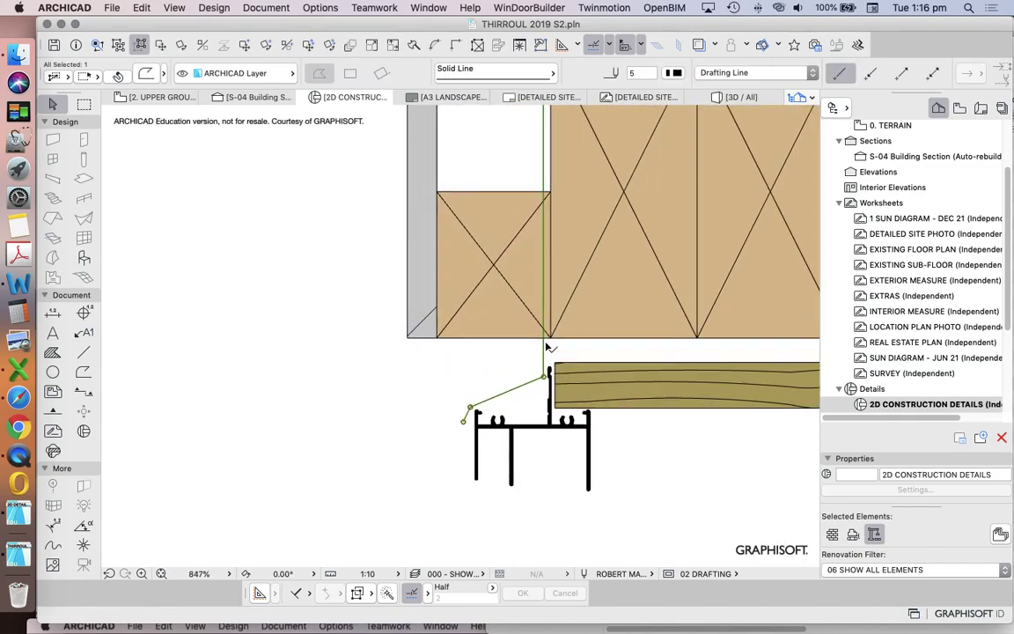
scroll(563, 255, "down", 6)
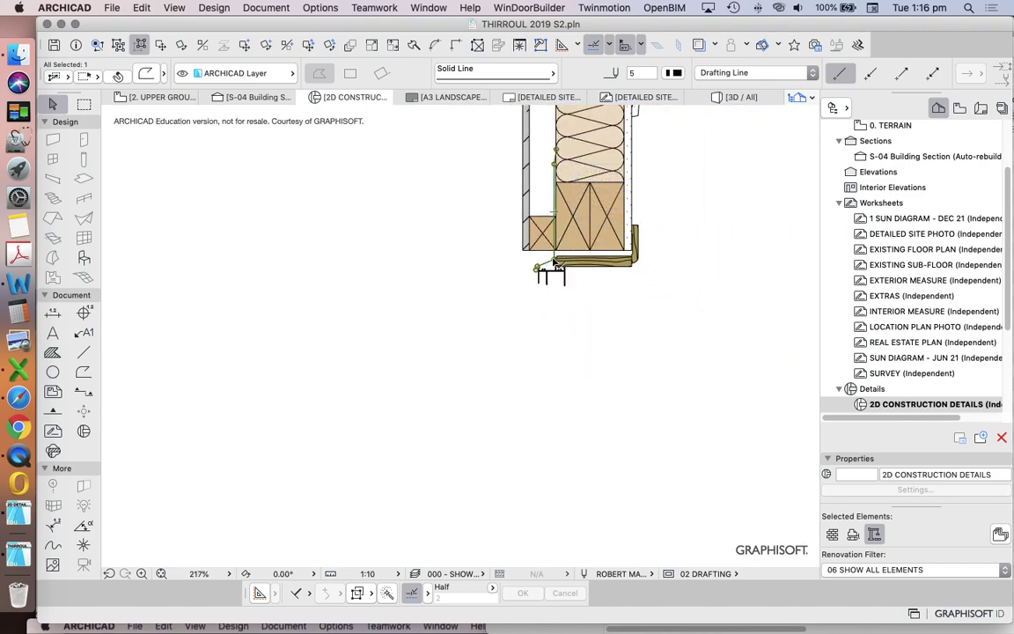
scroll(537, 278, "up", 4)
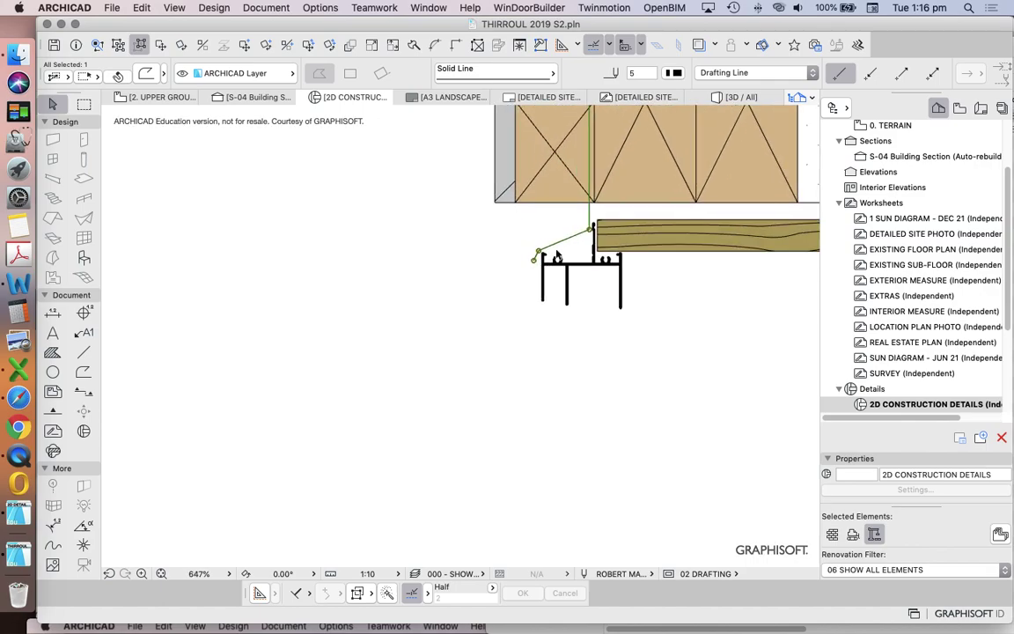
scroll(542, 273, "down", 1)
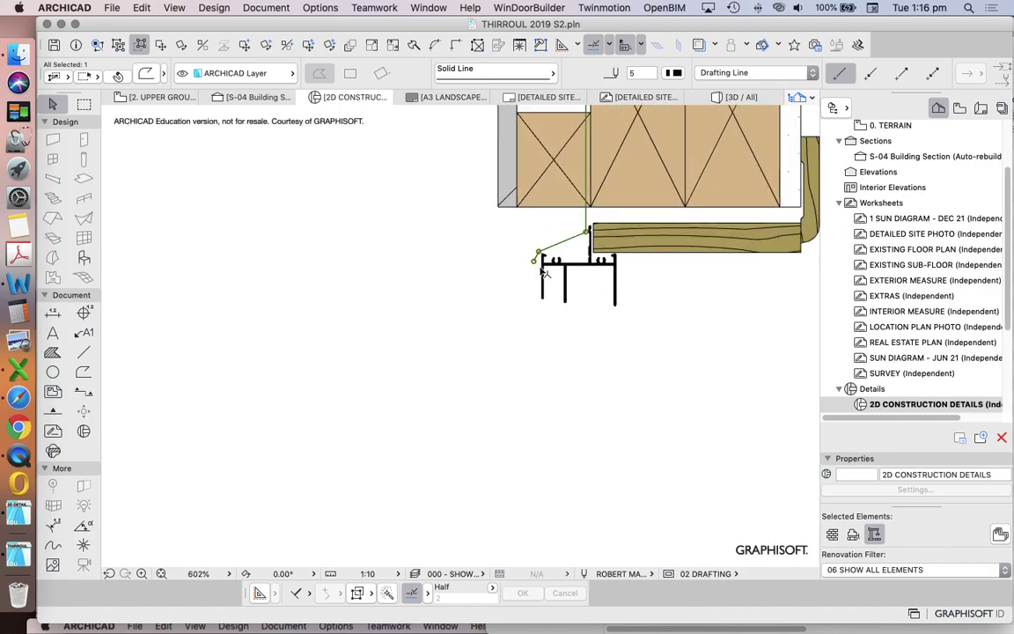
left_click(545, 289)
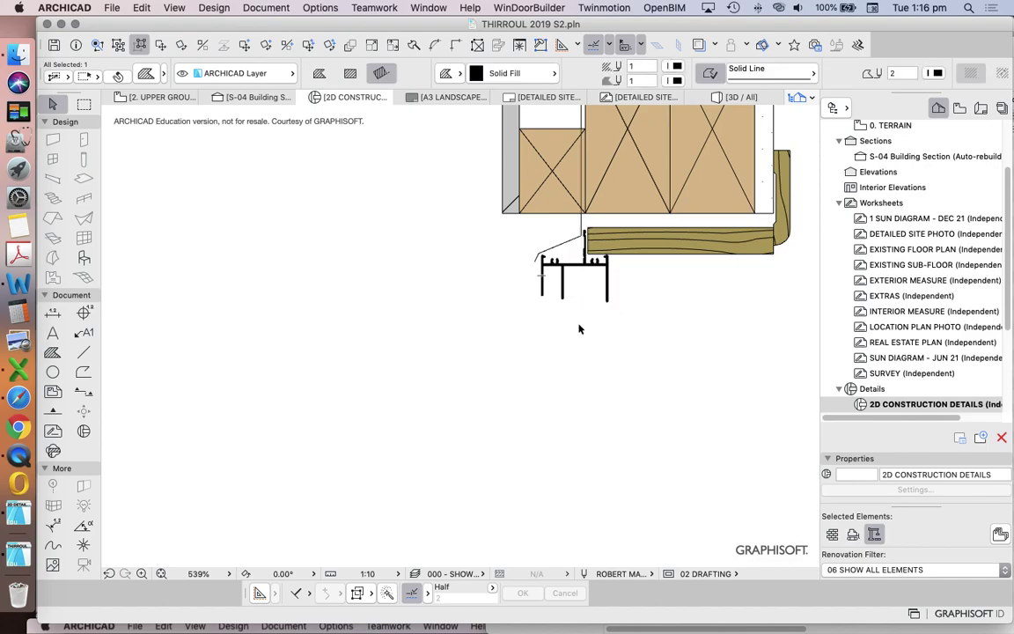
left_click(579, 328)
left_click(513, 213)
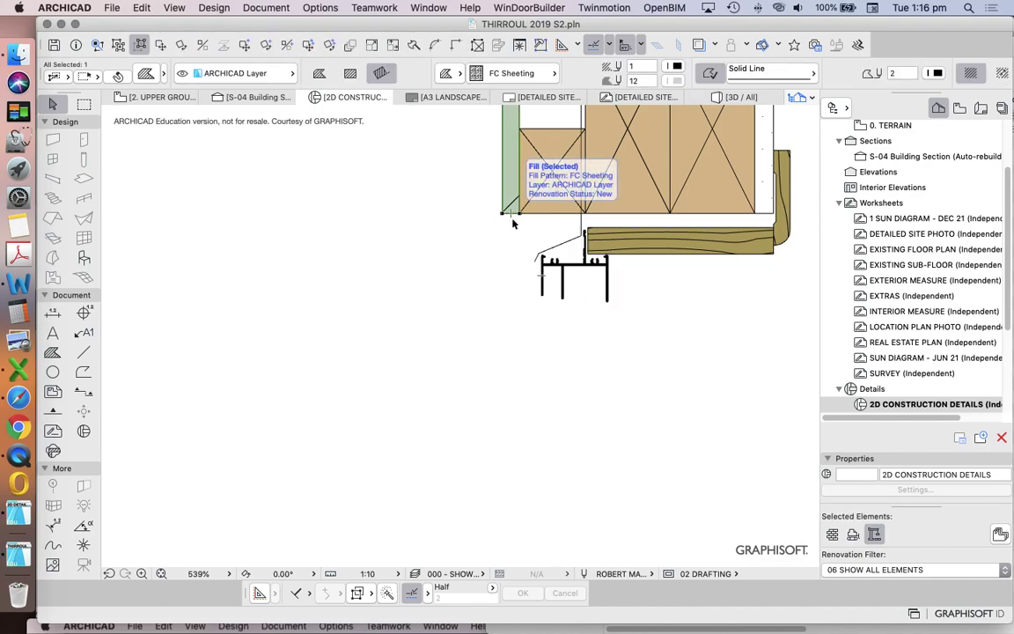
scroll(511, 214, "up", 6)
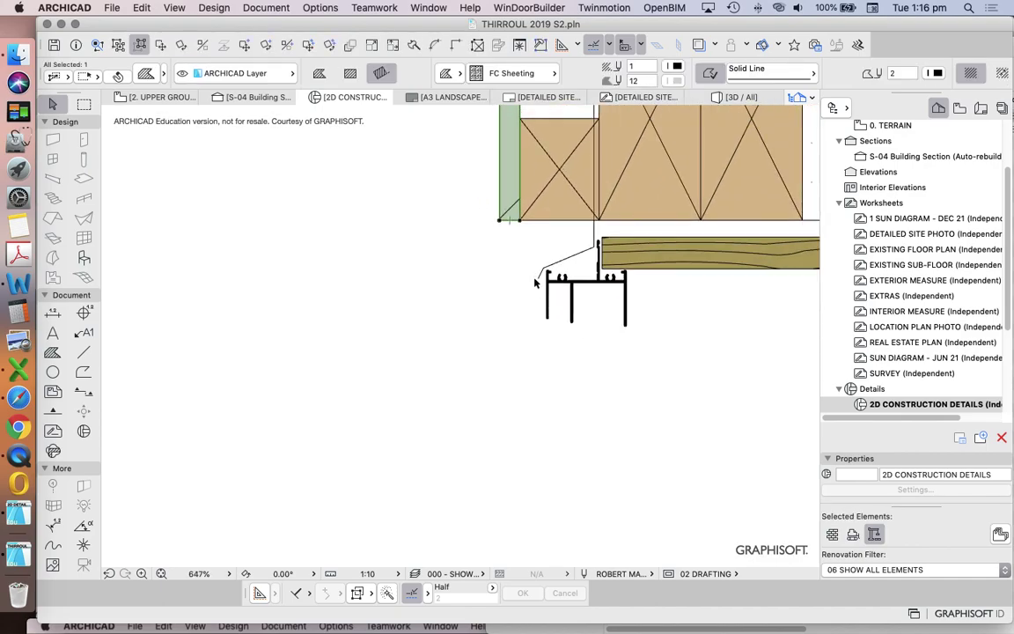
scroll(534, 277, "down", 5)
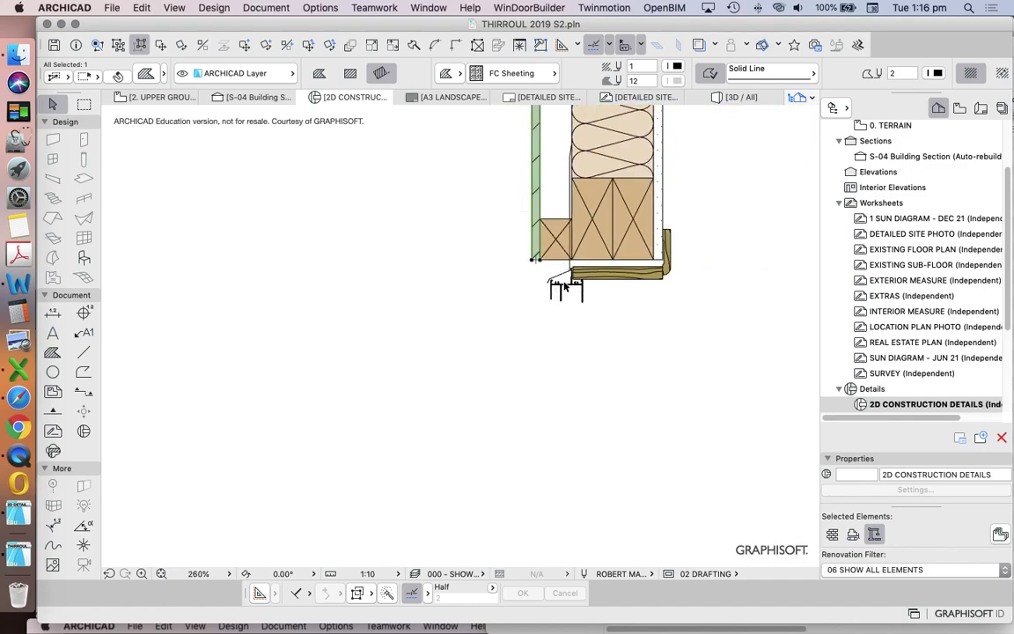
key("Escape")
Draw a polyline with the head flashing's settings down behind the lower batten, about 43 mm outward beneath it and 12 mm up outside the sheet
scroll(568, 273, "up", 6)
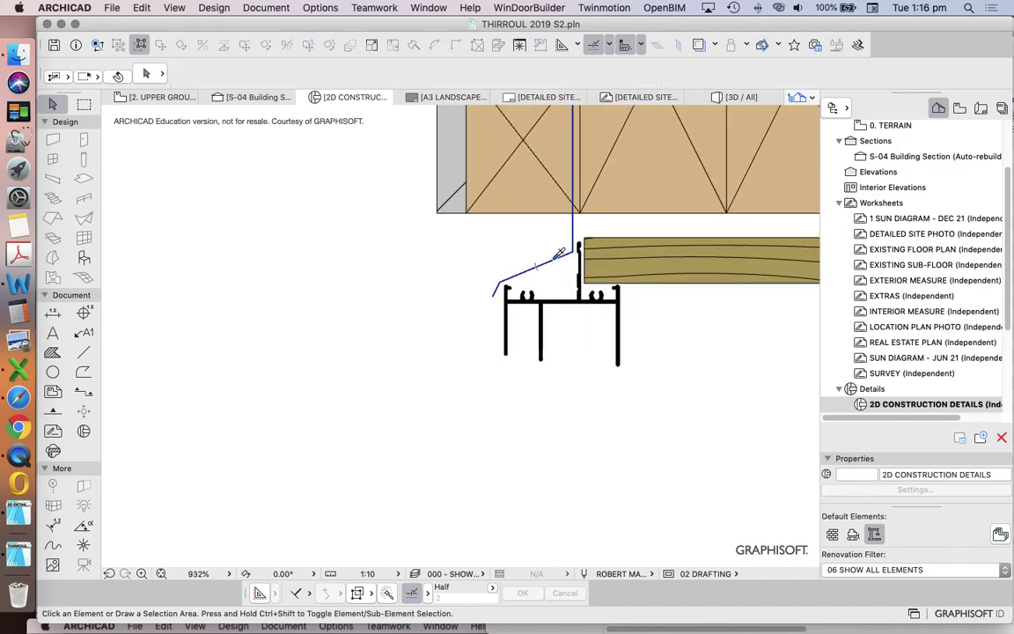
left_click(553, 257, "alt")
scroll(579, 264, "down", 4)
scroll(582, 225, "up", 5)
scroll(582, 220, "down", 3)
scroll(582, 220, "up", 2)
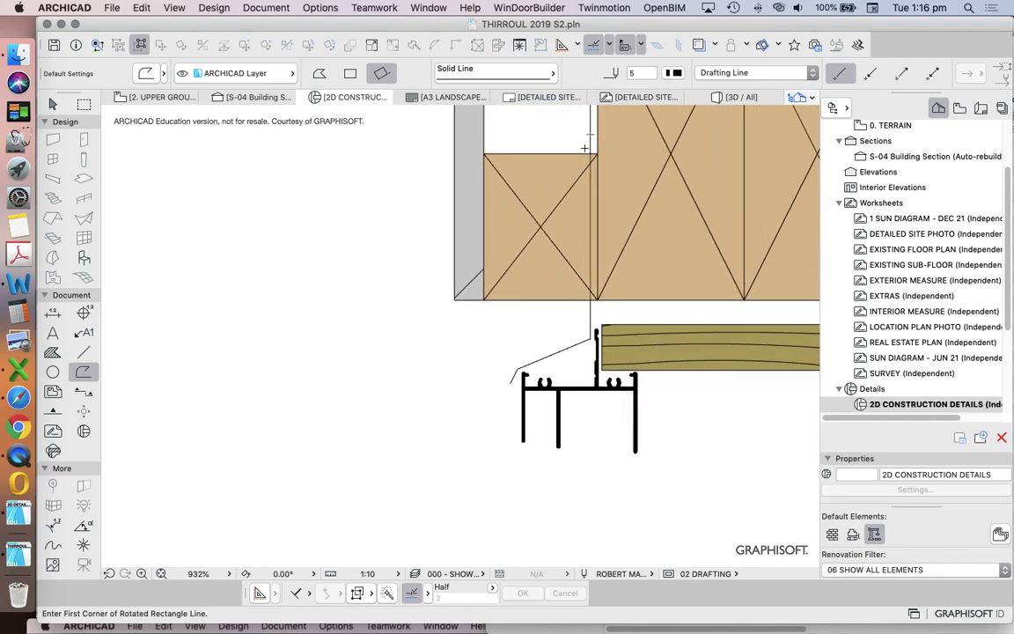
left_click(586, 145)
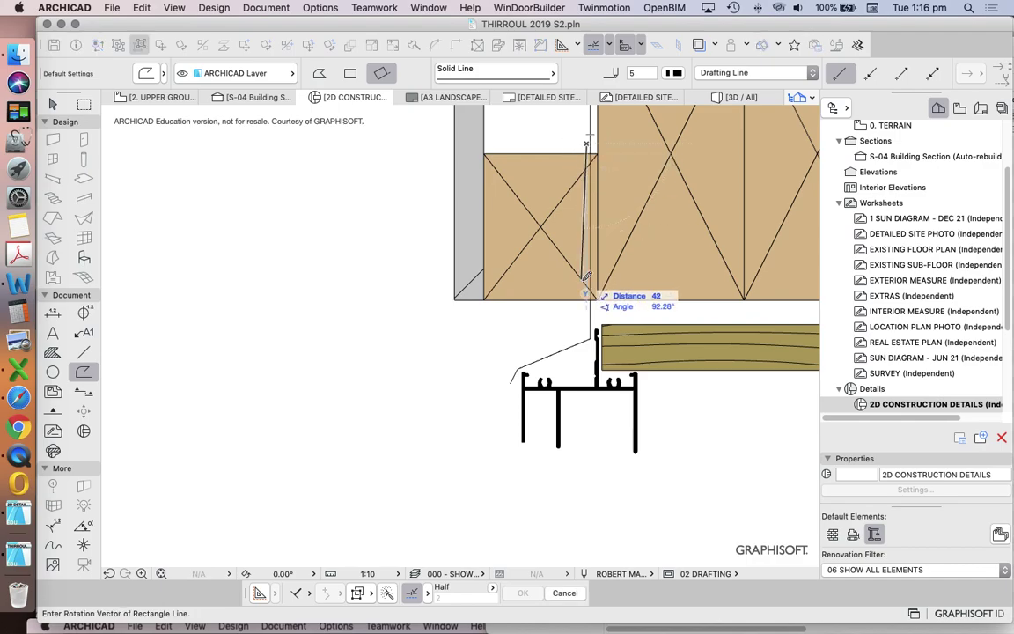
left_click(319, 73)
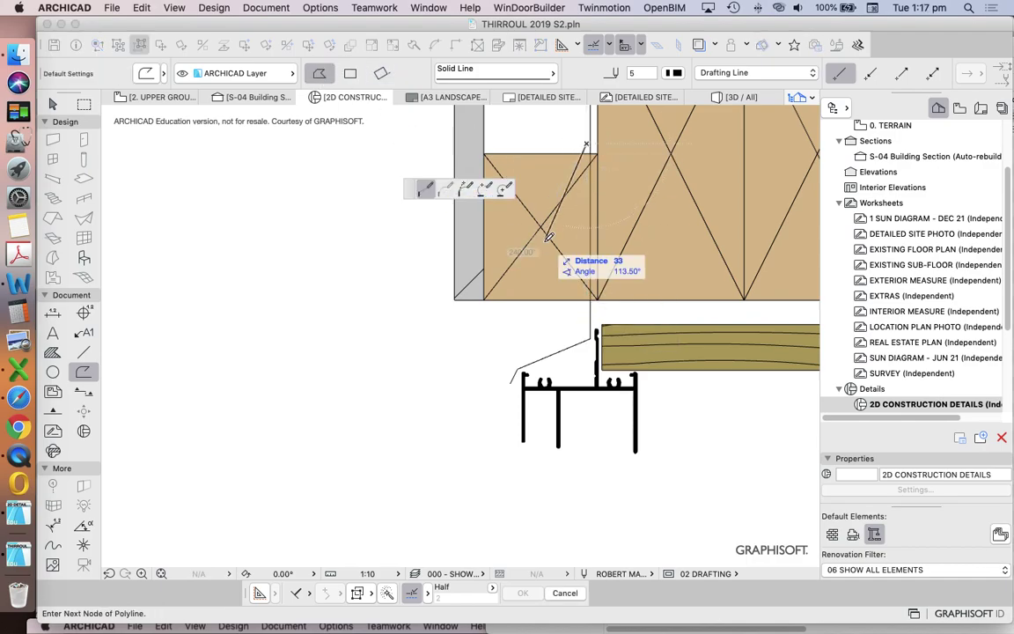
left_click(587, 305)
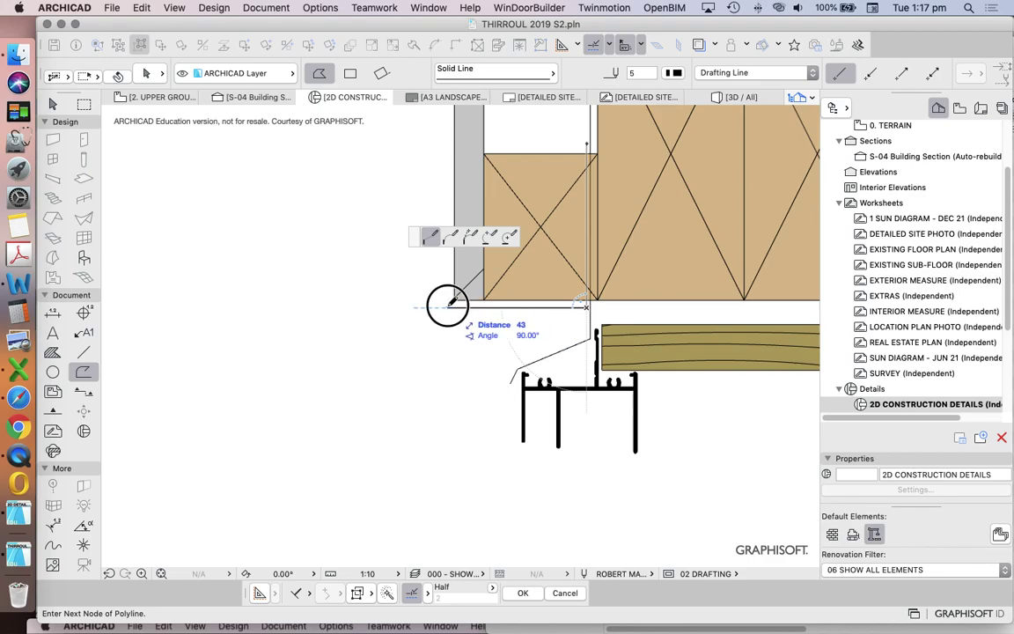
left_click(449, 305)
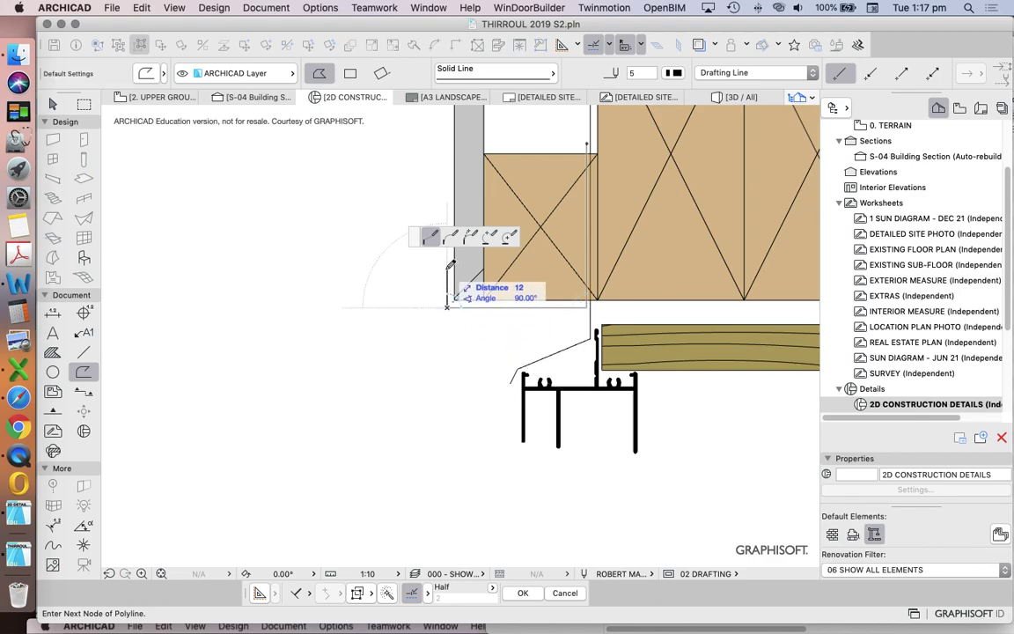
double_click(447, 266)
key("Escape")
Display the detail's lines with their true line weights
right_click(352, 251)
left_click(401, 305)
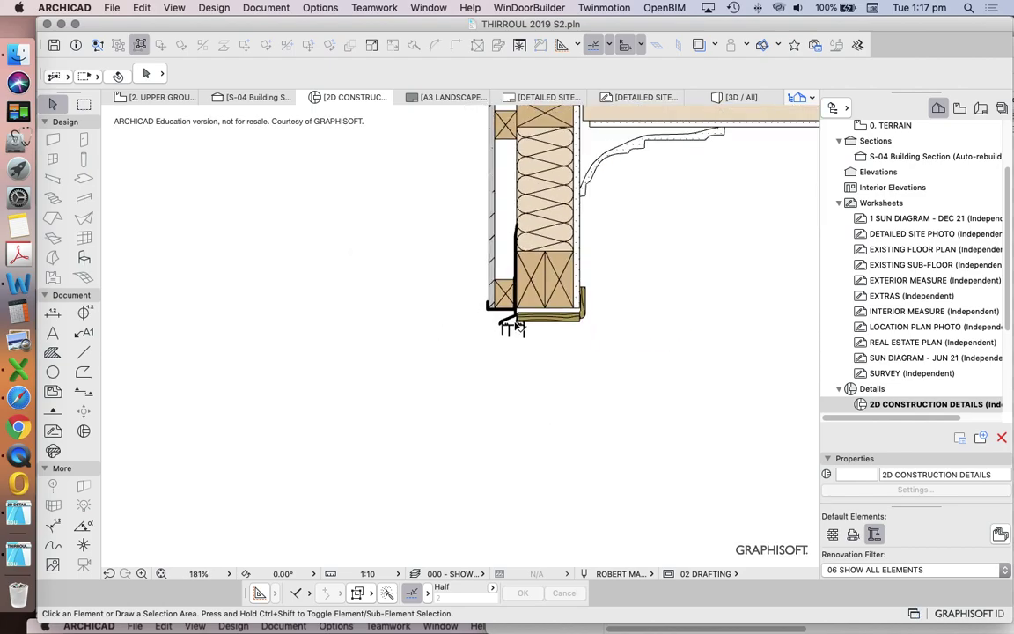
scroll(514, 321, "up", 10)
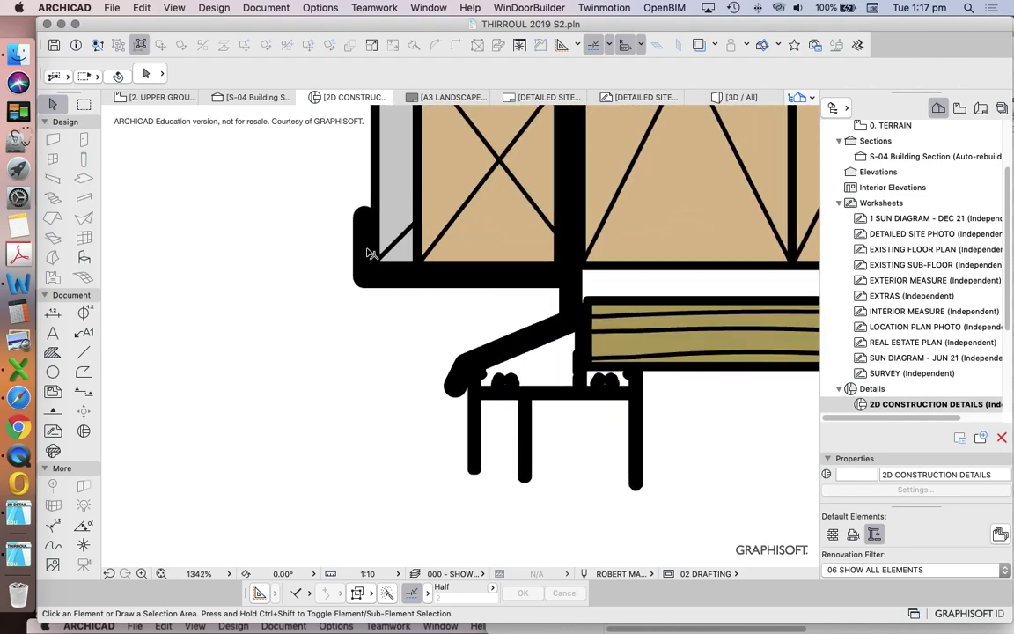
Move the free end of the new flashing's outer lip below its corner so the lip points straight down
left_click(365, 252)
left_click(364, 240)
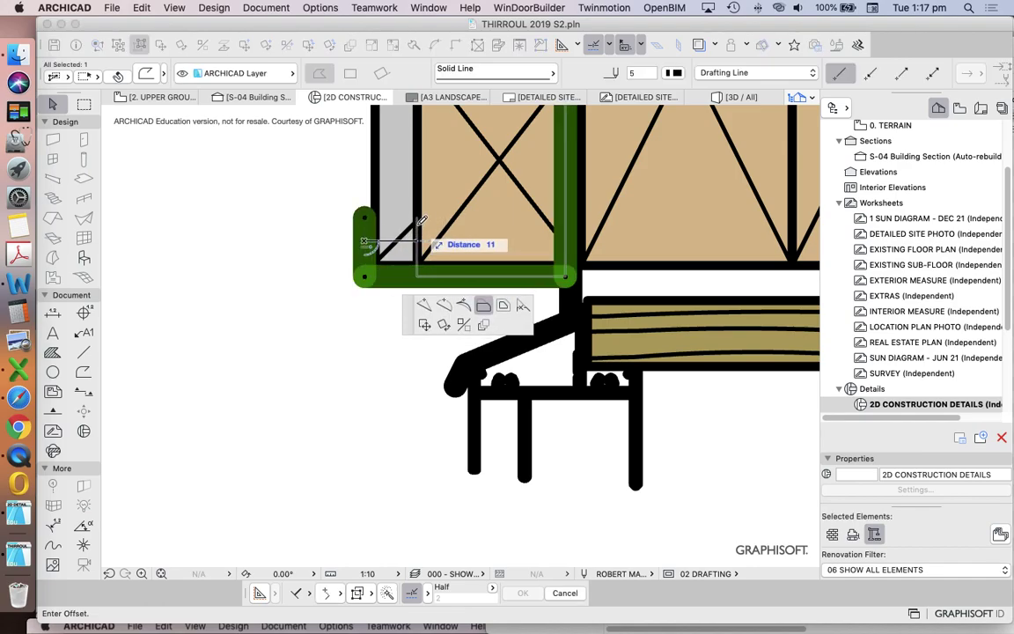
key("Escape")
left_click(365, 276)
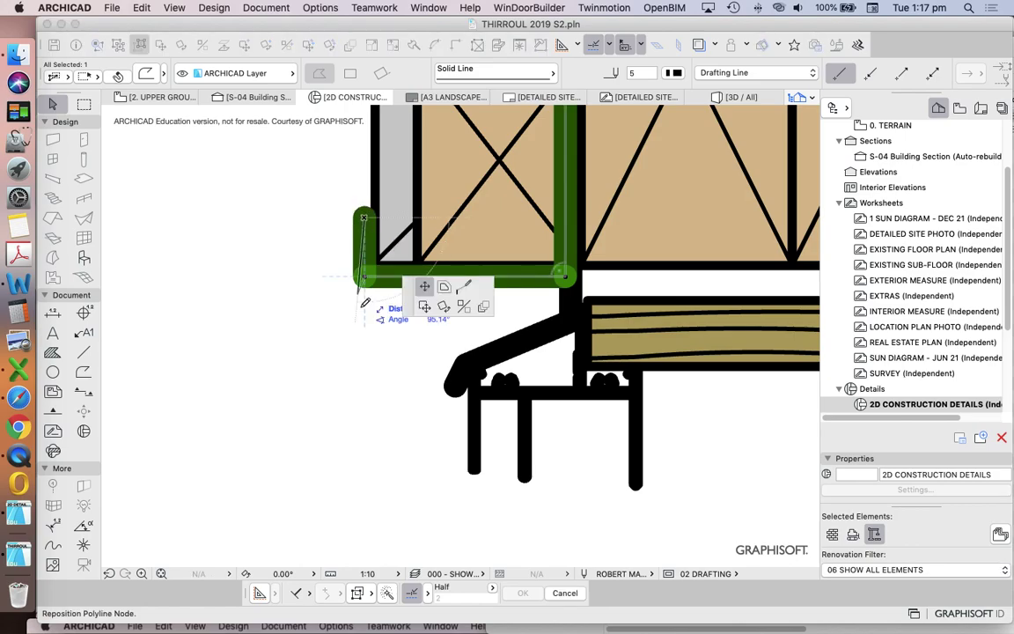
left_click(366, 331)
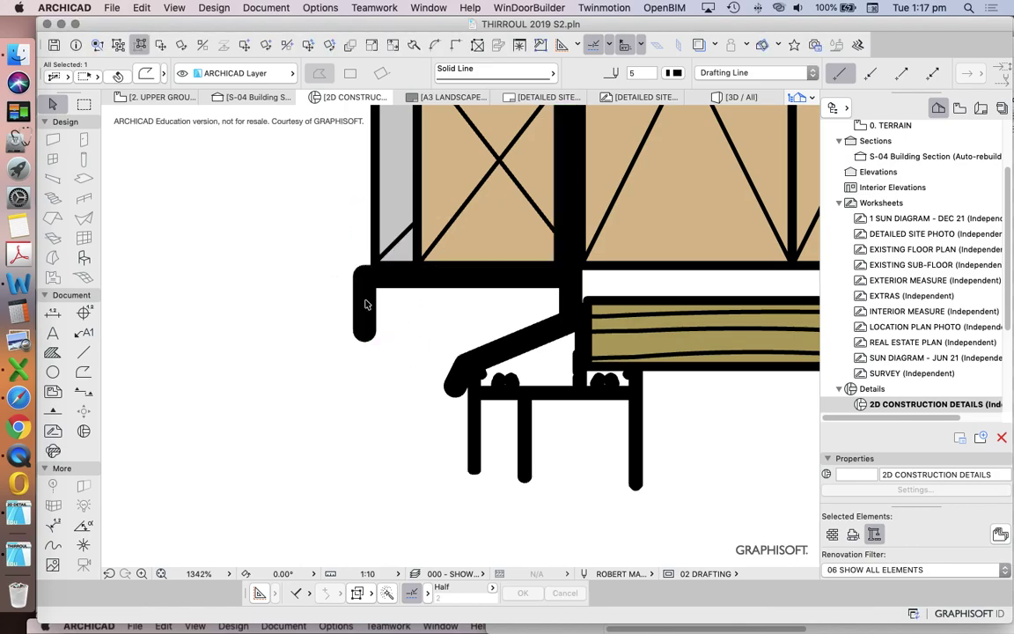
key("Escape")
Offset the flashing's downturned lip inward by about 2 mm to line up with the FC sheet's outer face
scroll(469, 297, "down", 5)
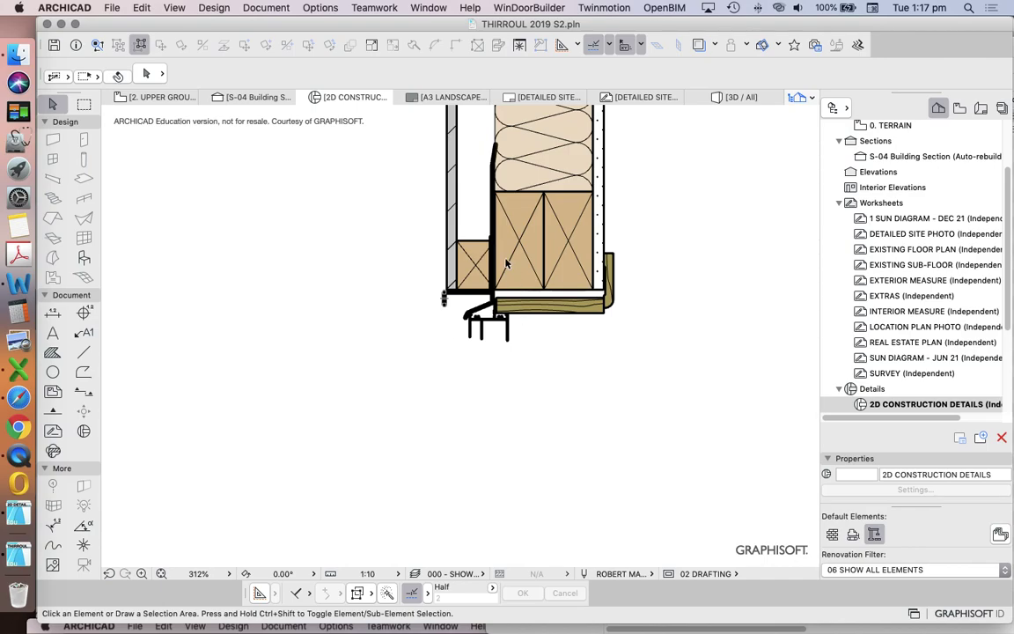
scroll(506, 270, "up", 5)
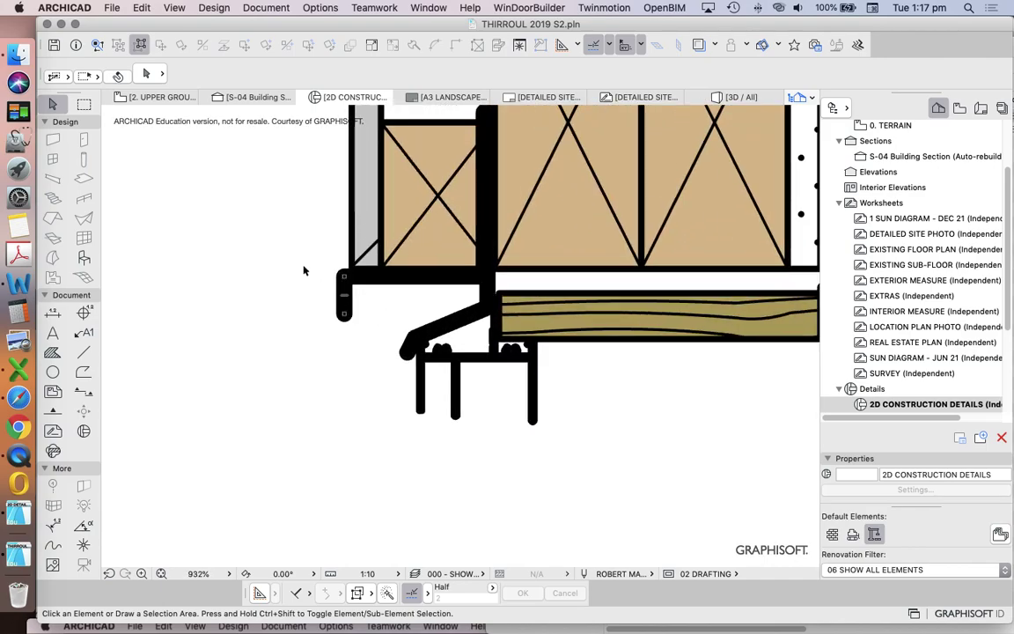
scroll(503, 371, "down", 3)
scroll(453, 343, "up", 5)
left_click(383, 302)
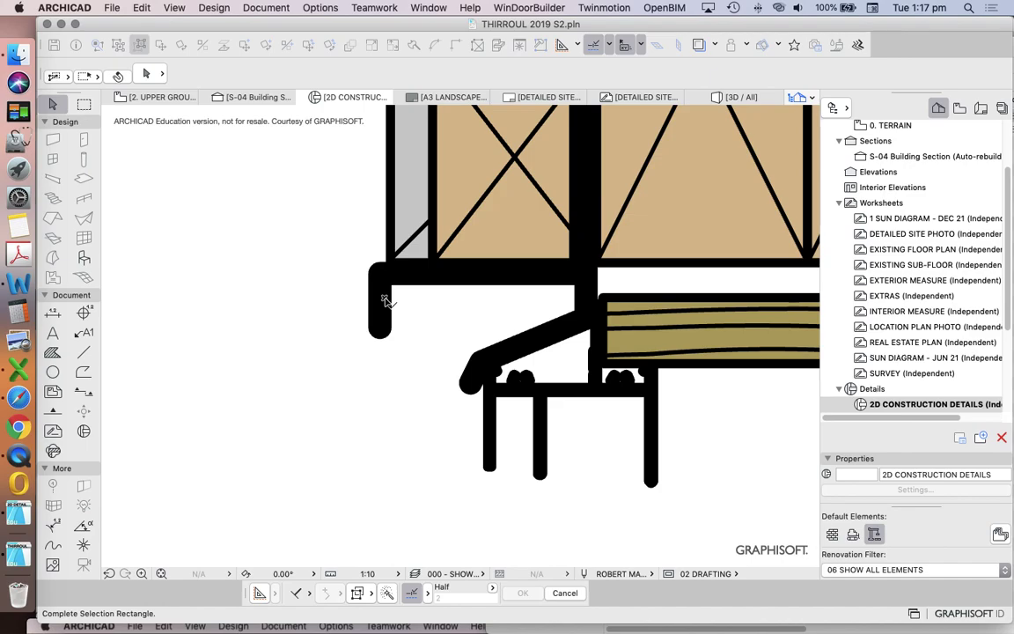
left_click(380, 304)
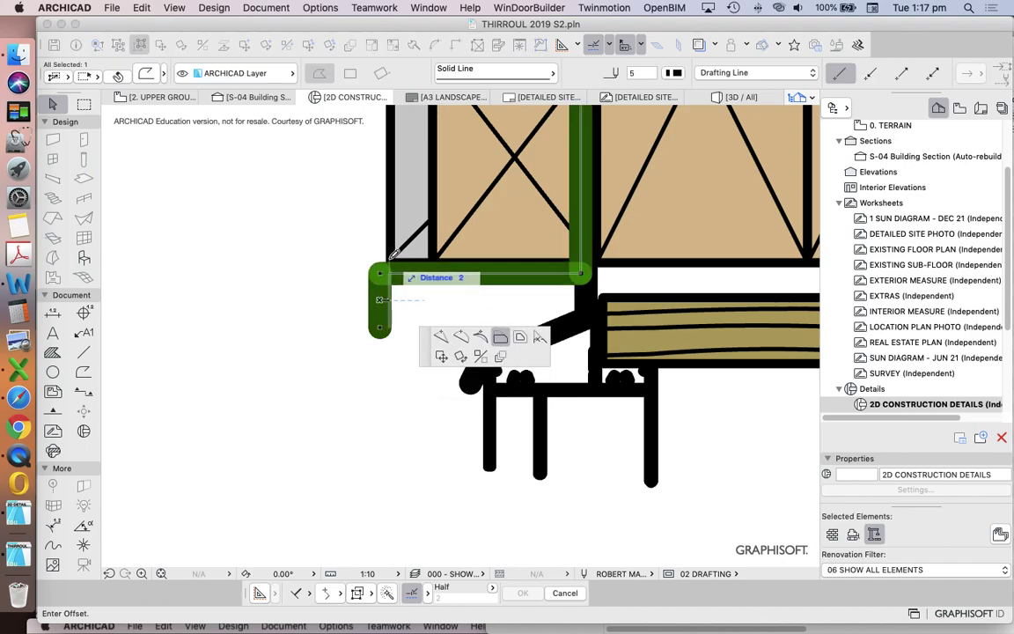
left_click(392, 261)
left_click(428, 287)
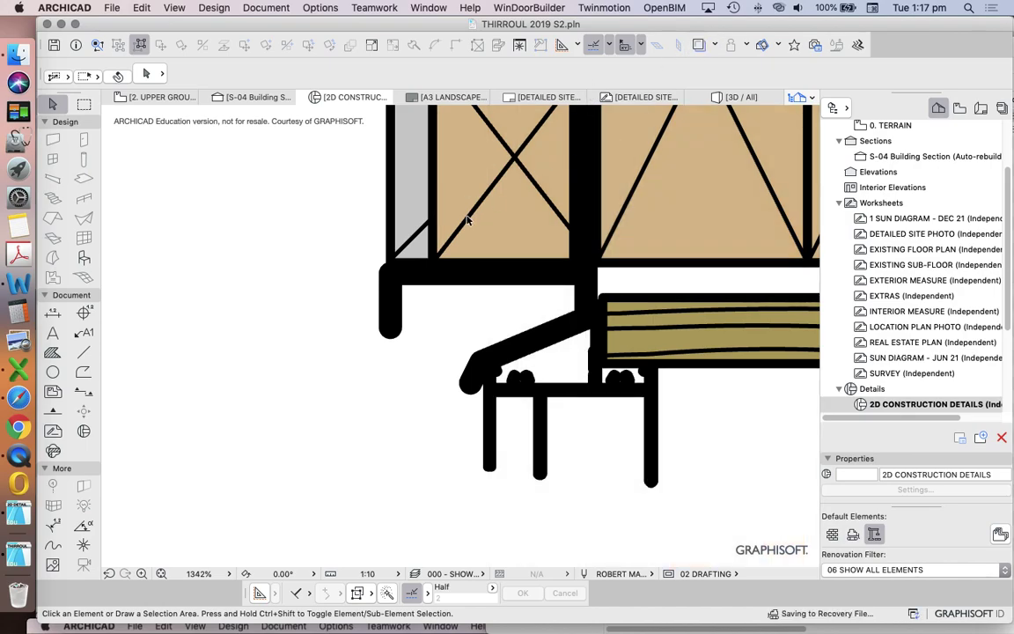
Raise the FC sheet's lower edge a few millimetres to leave a gap above the new flashing
left_click(401, 244)
left_click(408, 260)
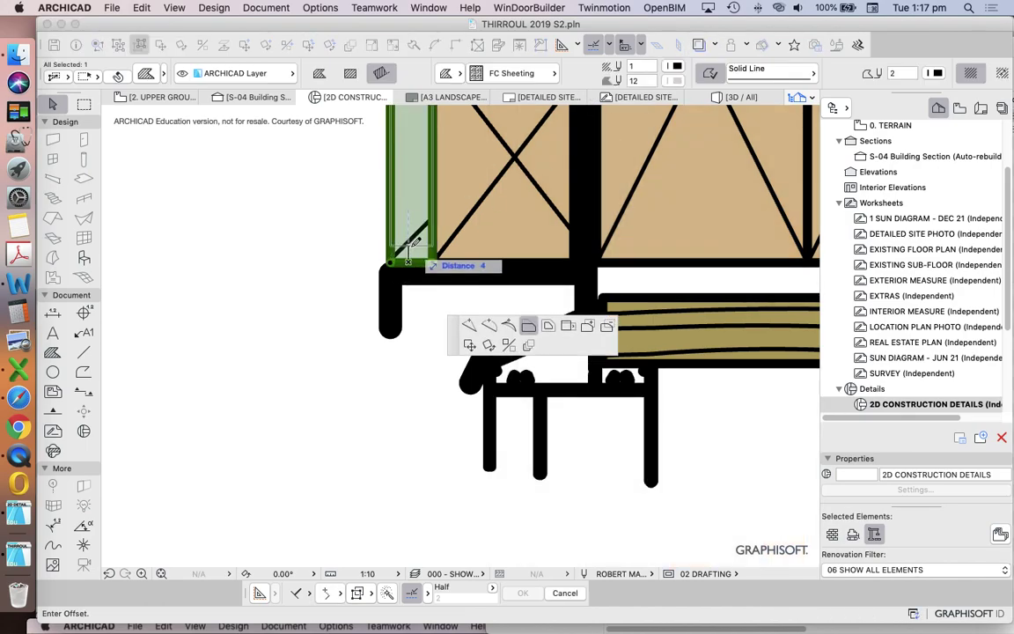
key("Return")
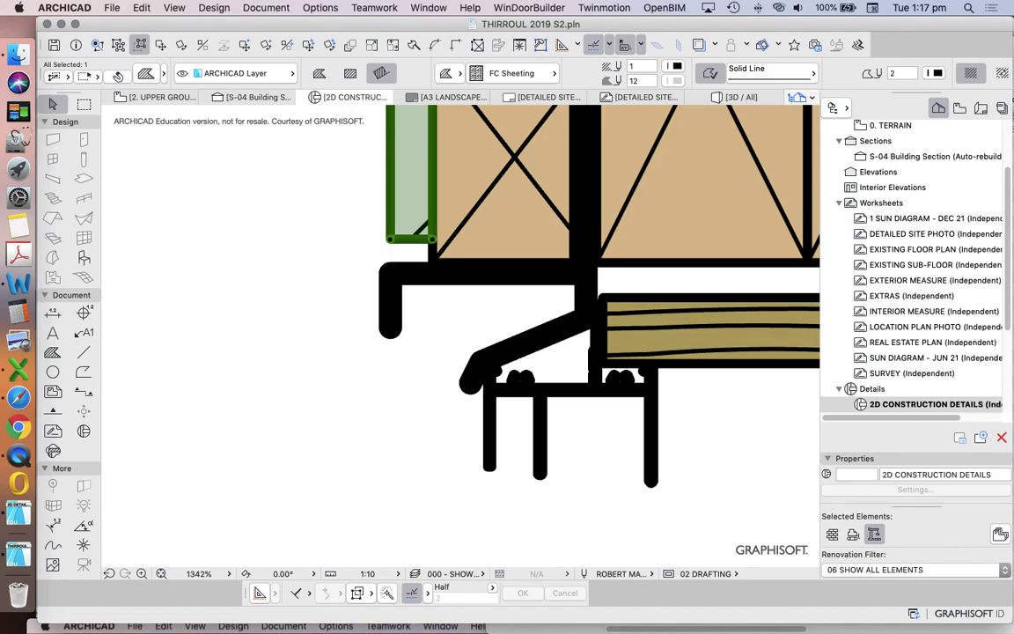
left_click(465, 315)
Examine the gap between the FC sheet and window head flashing, and the wall and roof detail above it
scroll(465, 315, "down", 5)
scroll(464, 310, "up", 5)
scroll(457, 313, "up", 1)
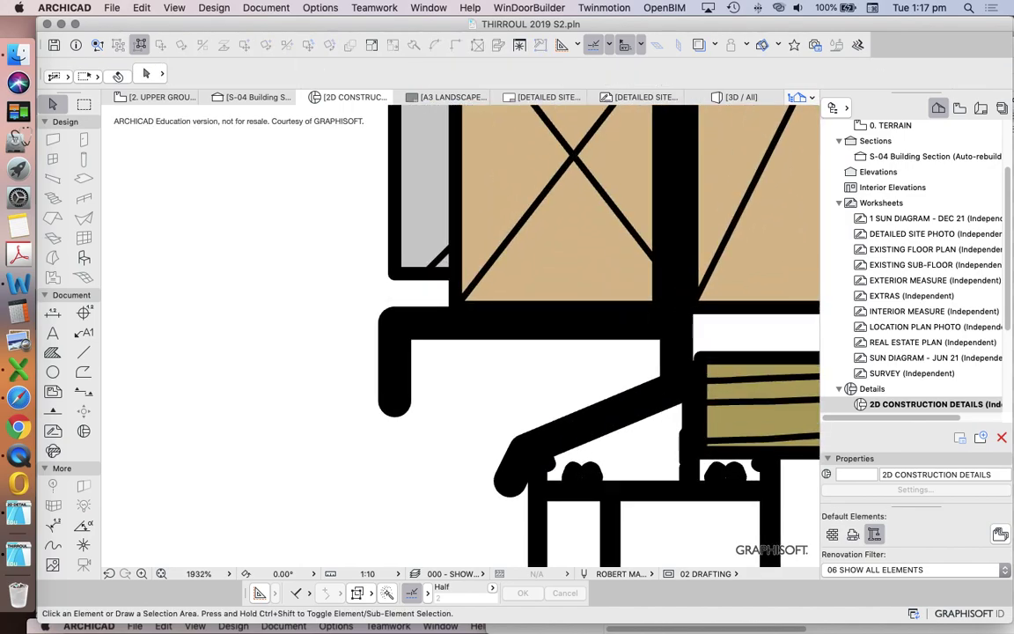
scroll(430, 315, "down", 3)
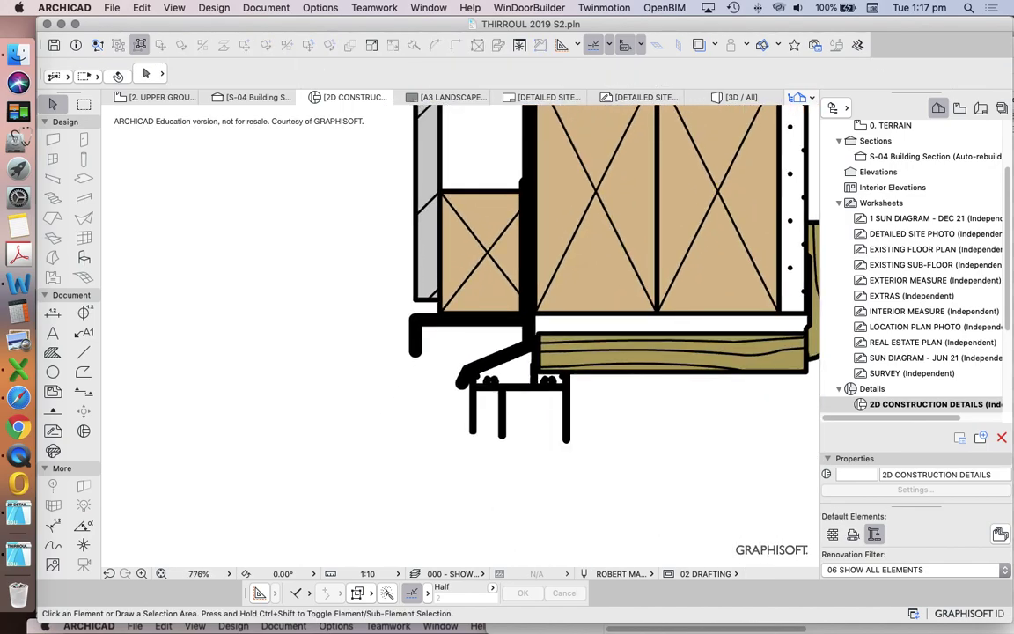
scroll(495, 299, "down", 2)
scroll(464, 304, "up", 2)
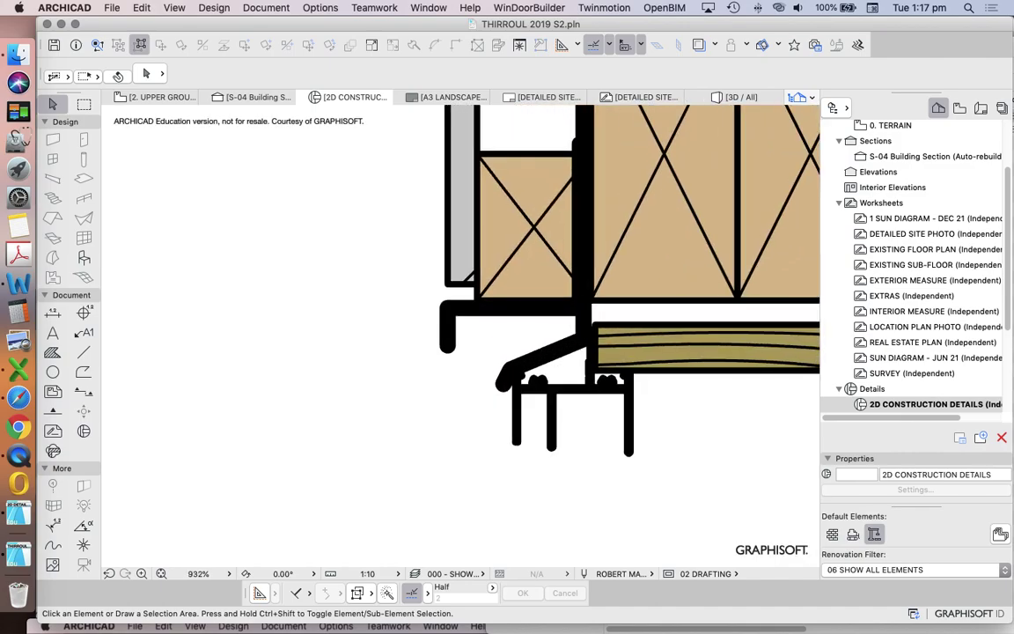
scroll(447, 304, "down", 5)
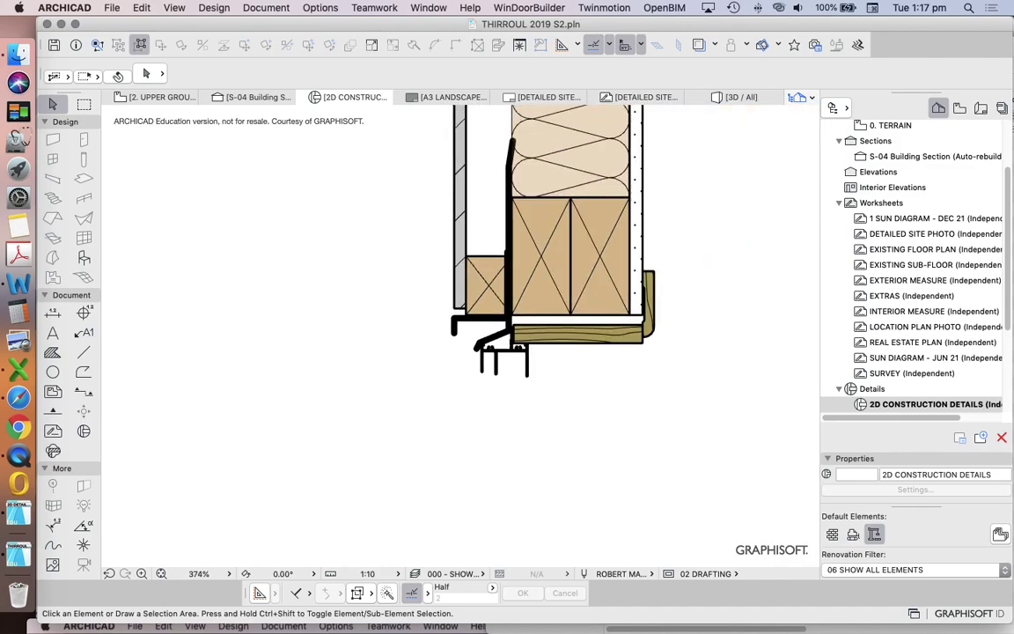
scroll(475, 308, "up", 2)
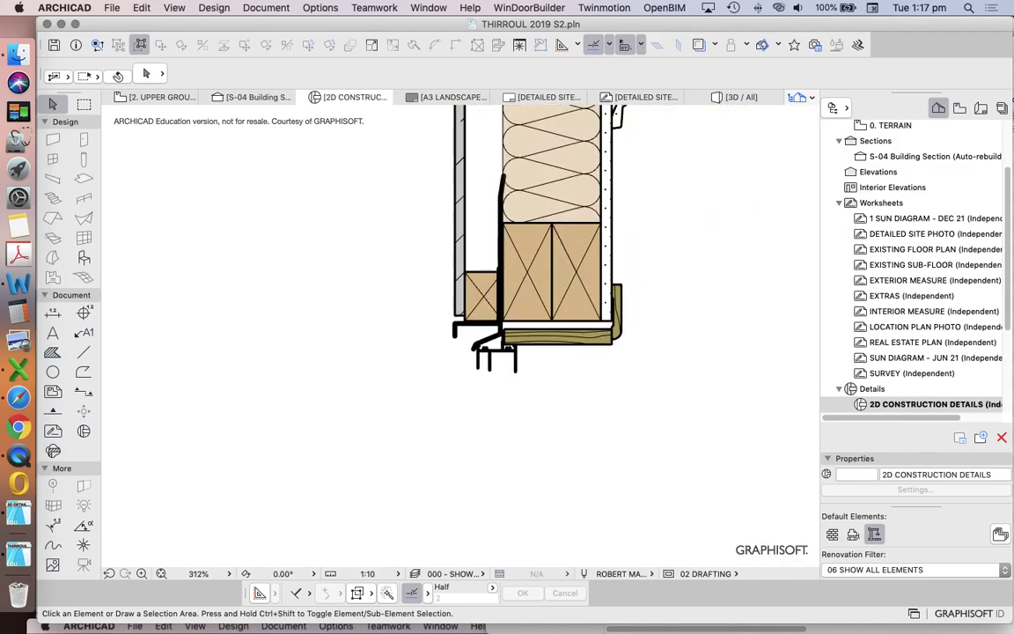
scroll(485, 308, "down", 2)
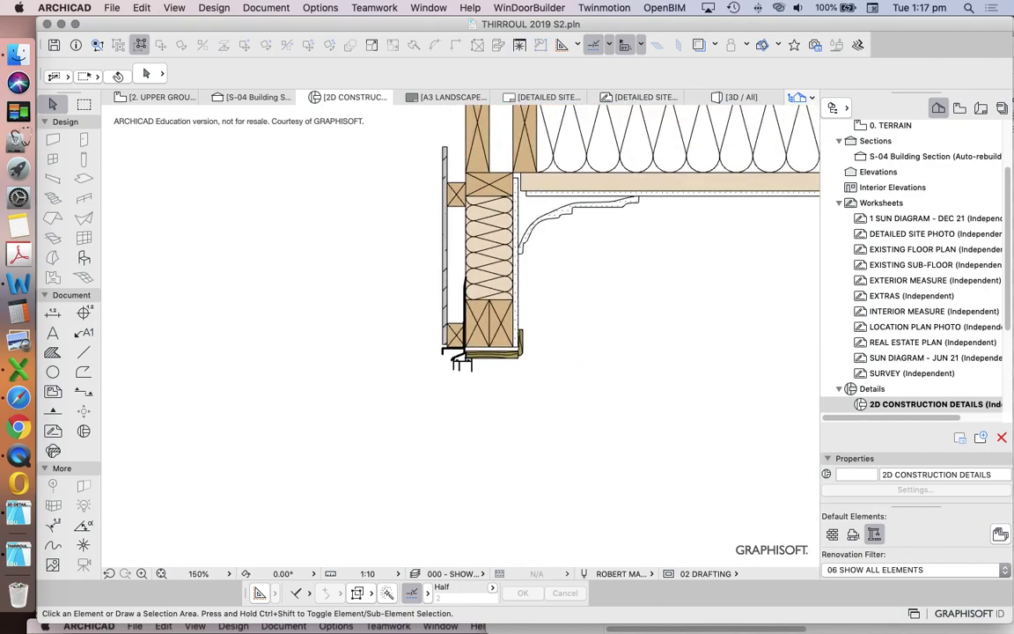
scroll(588, 284, "down", 2)
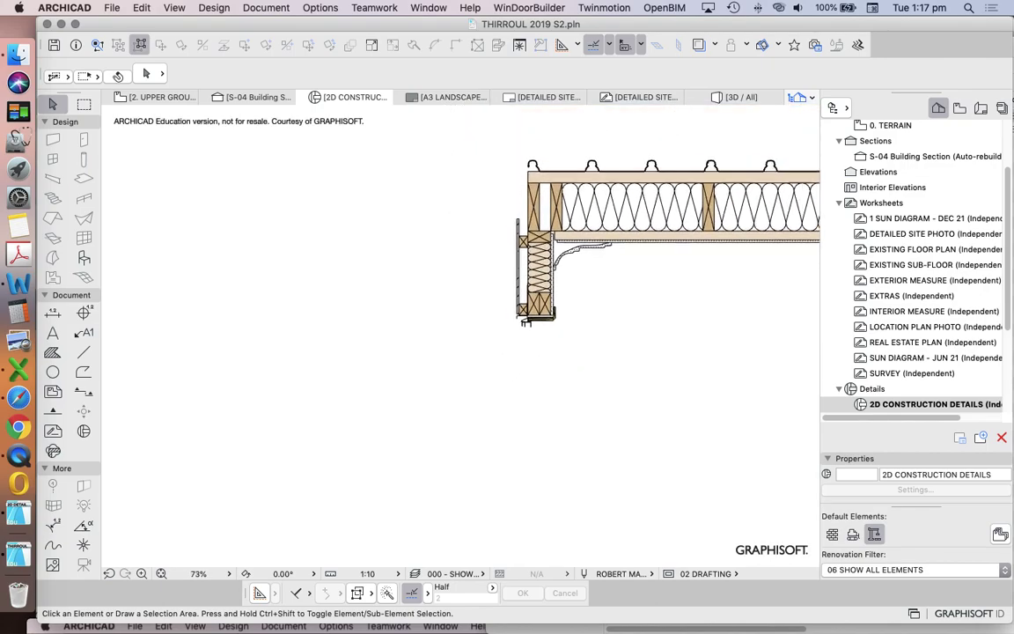
Extend the FC sheet's upper edge upward by about 197 mm, to just above the underside of the metal roofing
scroll(559, 163, "up", 2)
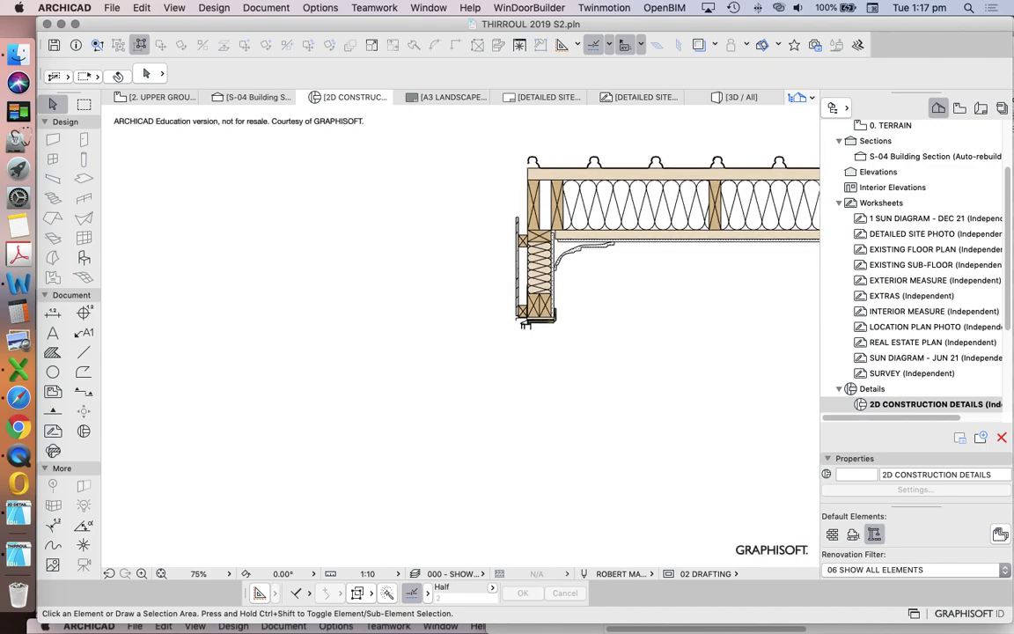
scroll(498, 233, "up", 2)
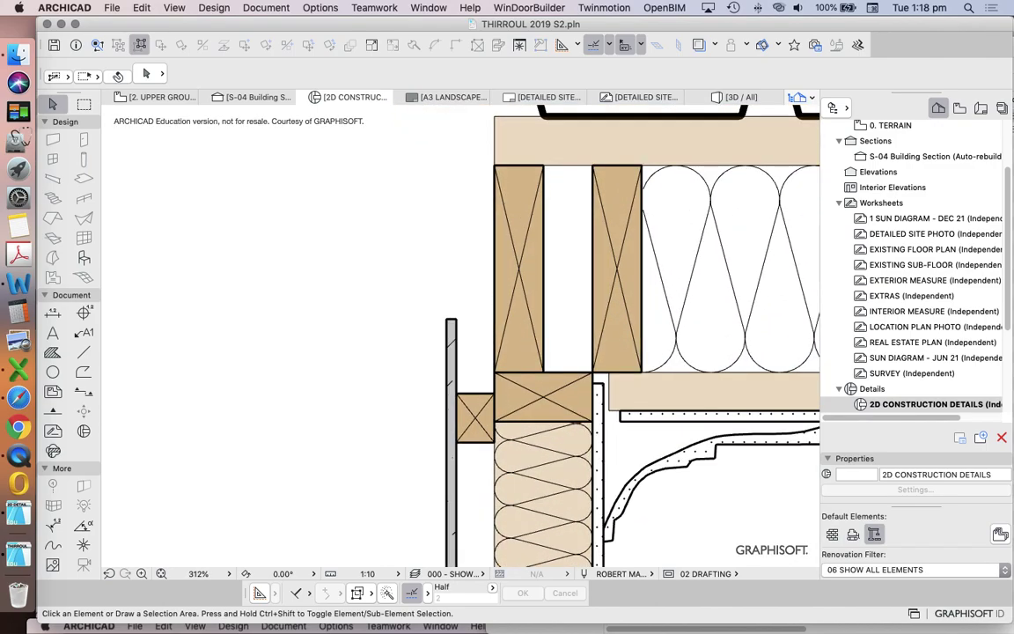
scroll(567, 183, "down", 2)
scroll(567, 182, "up", 5)
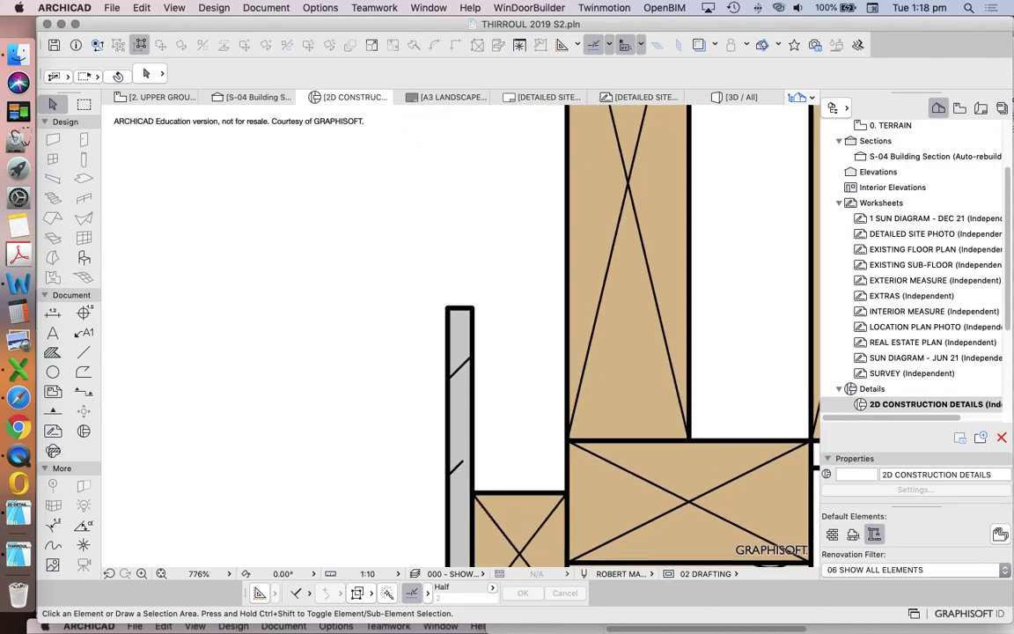
left_click(460, 308)
scroll(475, 380, "down", 5)
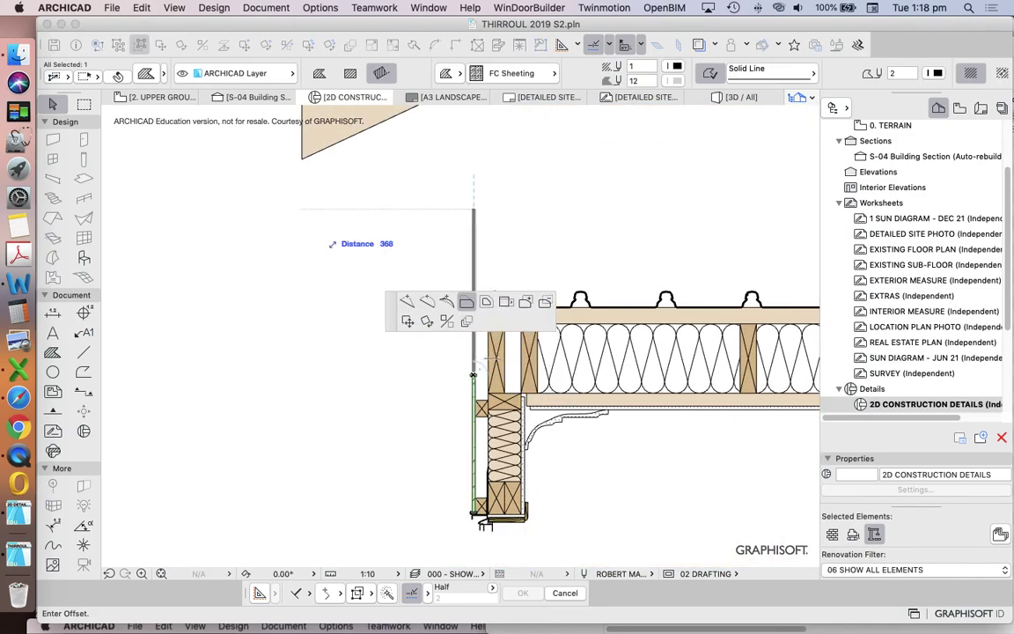
scroll(328, 216, "down", 1)
scroll(690, 299, "up", 3)
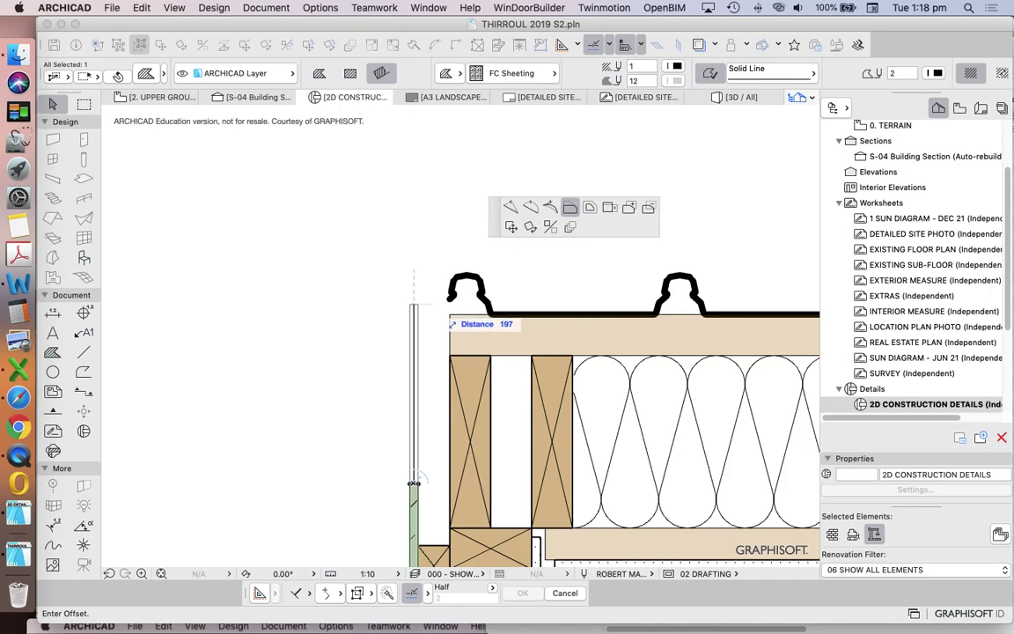
left_click(431, 305)
left_click(398, 300)
scroll(398, 300, "down", 1)
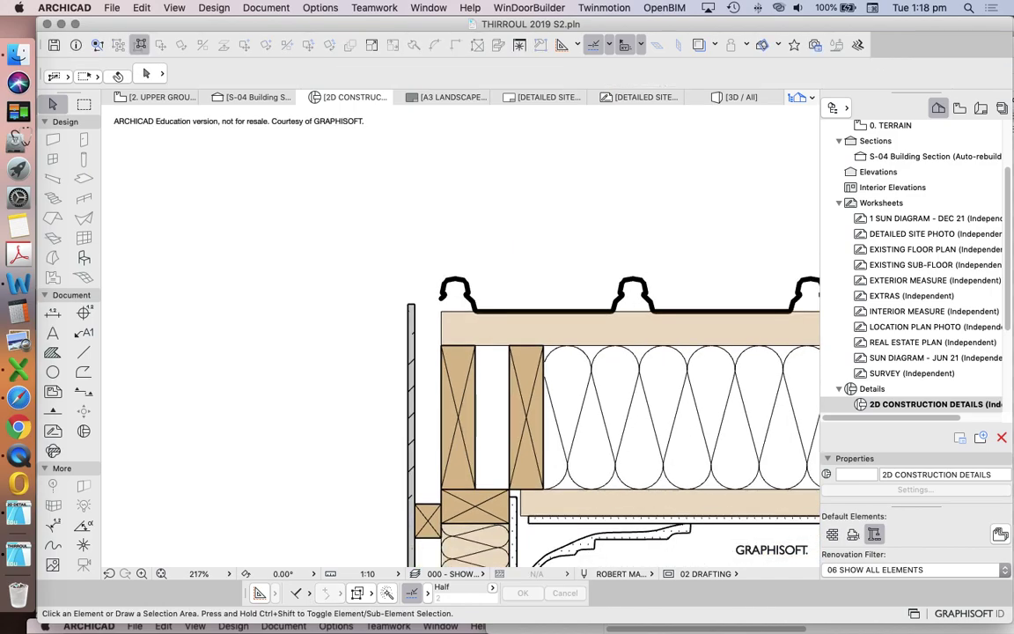
scroll(416, 293, "down", 5)
left_click_drag(426, 272, 742, 296)
right_click(552, 247)
mouse_move(622, 360)
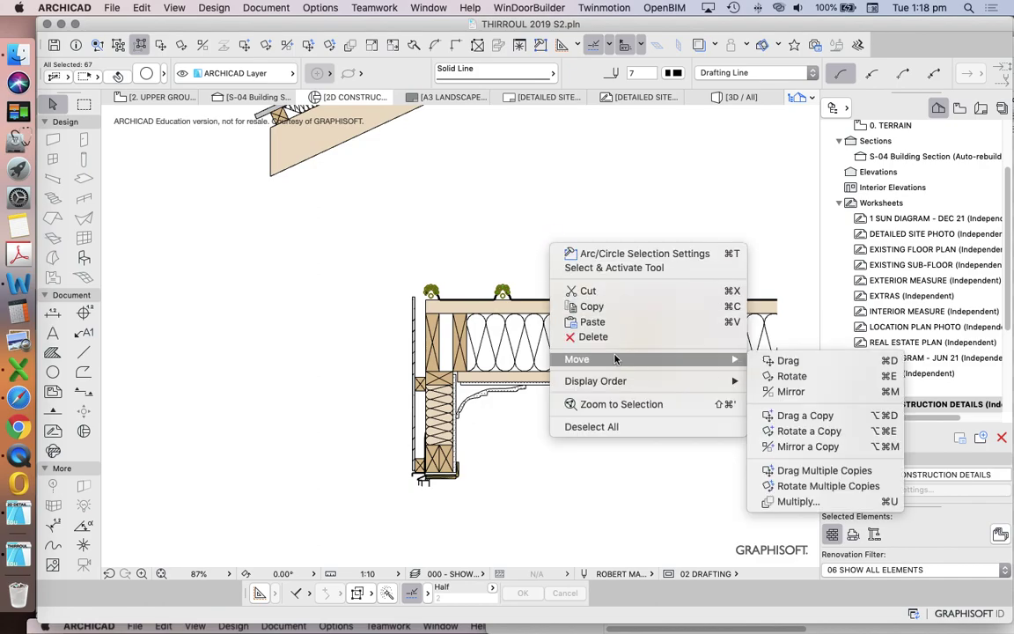
left_click(398, 300)
left_click(396, 299)
Extend the outer end of the roof batten outward by 35 mm to meet the FC sheet's inner face
scroll(427, 305, "up", 9)
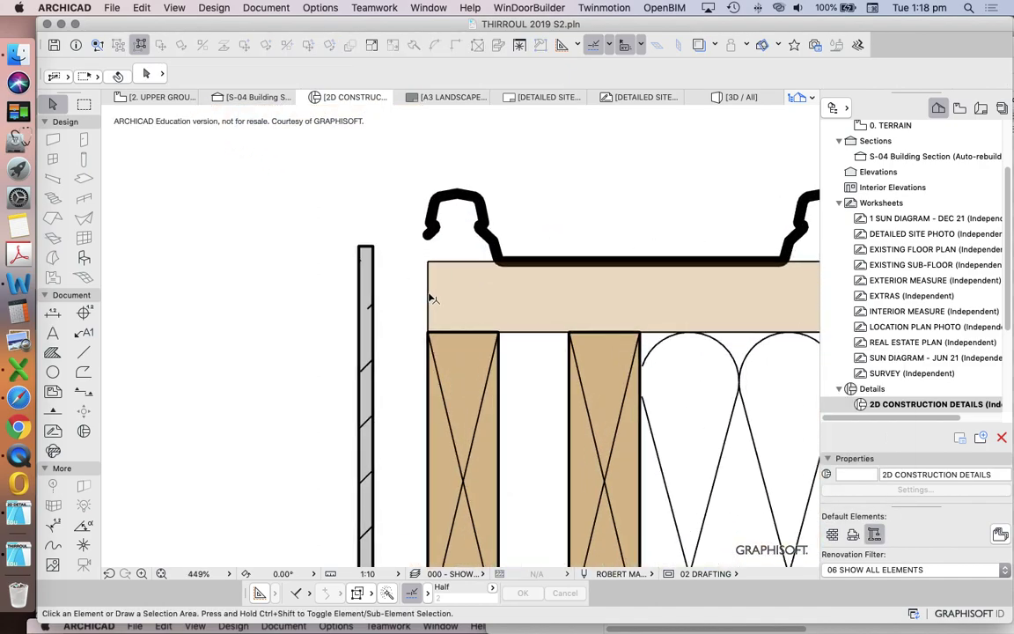
left_click(432, 299)
left_click(384, 295)
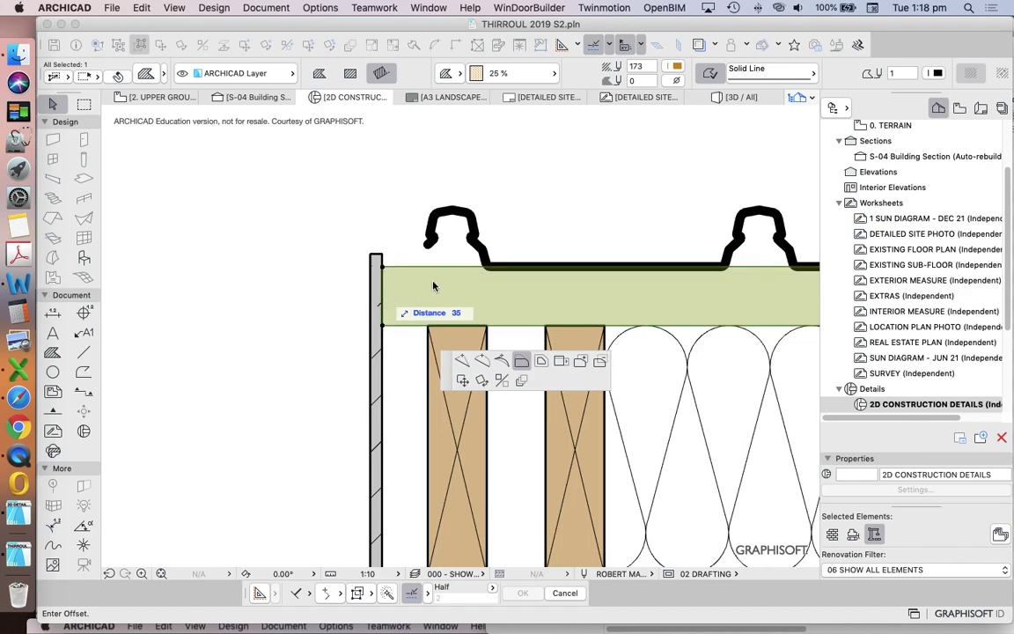
key("Escape")
key("Escape")
Select the whole roofing profile as a group and move it horizontally outward so its first rib sits over the FC sheet
scroll(400, 219, "down", 6)
left_click_drag(662, 201, 681, 216)
left_click(141, 48)
scroll(388, 209, "up", 5)
right_click(492, 189)
mouse_move(546, 300)
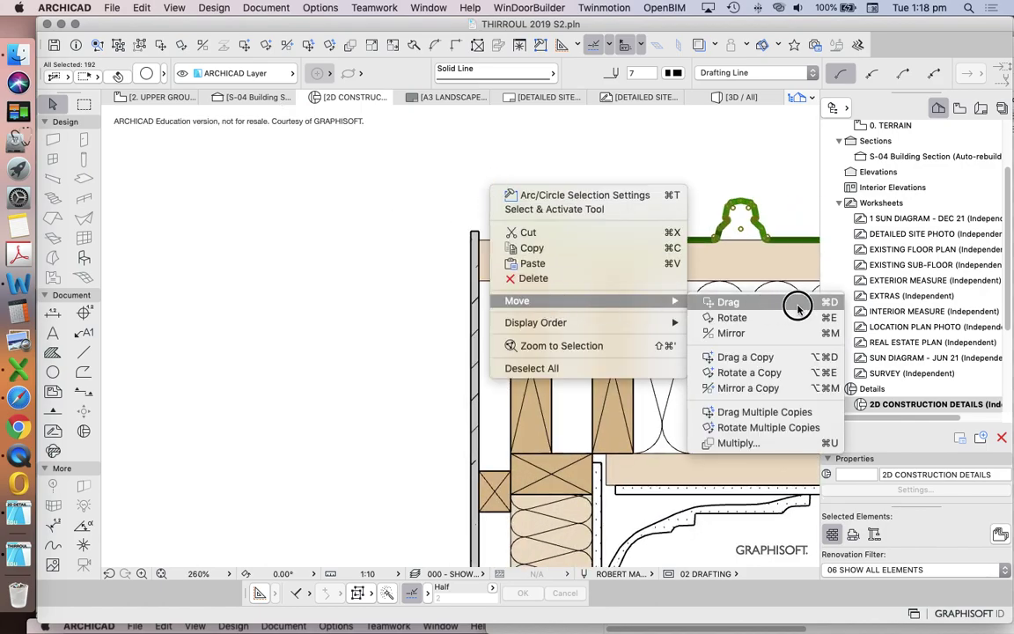
left_click(798, 307)
left_click(480, 220)
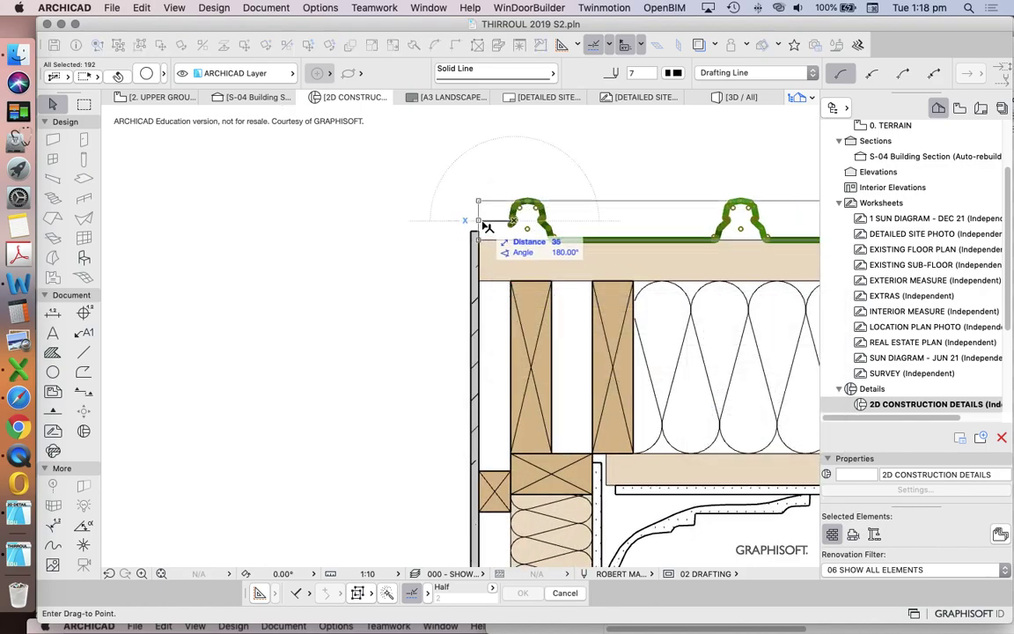
left_click(473, 234)
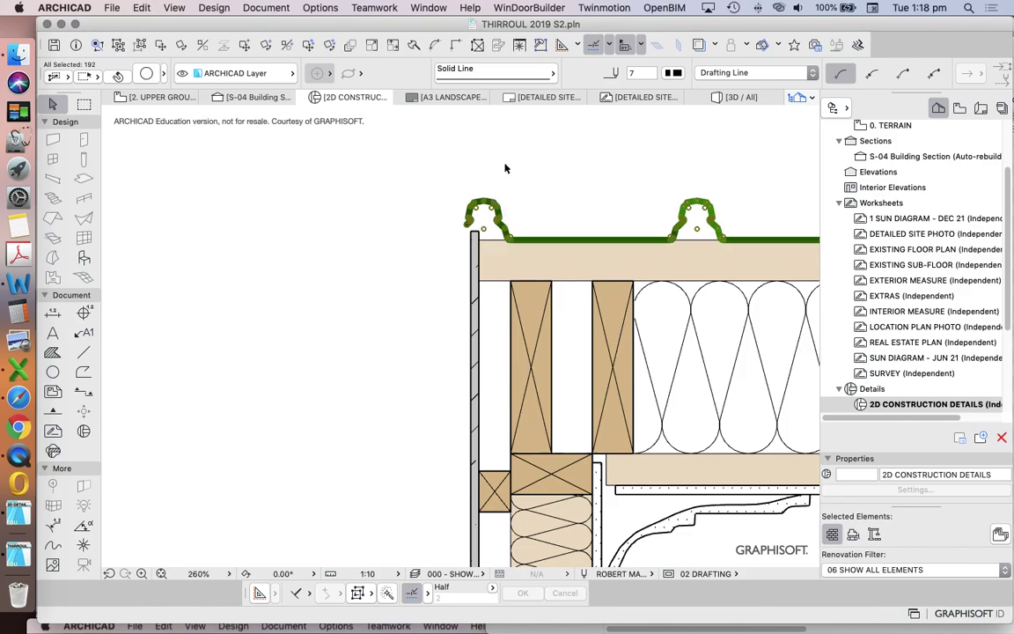
Move the whole roofing profile 10 mm horizontally back inward along the roof batten
left_click(532, 196)
scroll(431, 217, "down", 5)
left_click_drag(430, 197, 786, 222)
left_click(164, 46)
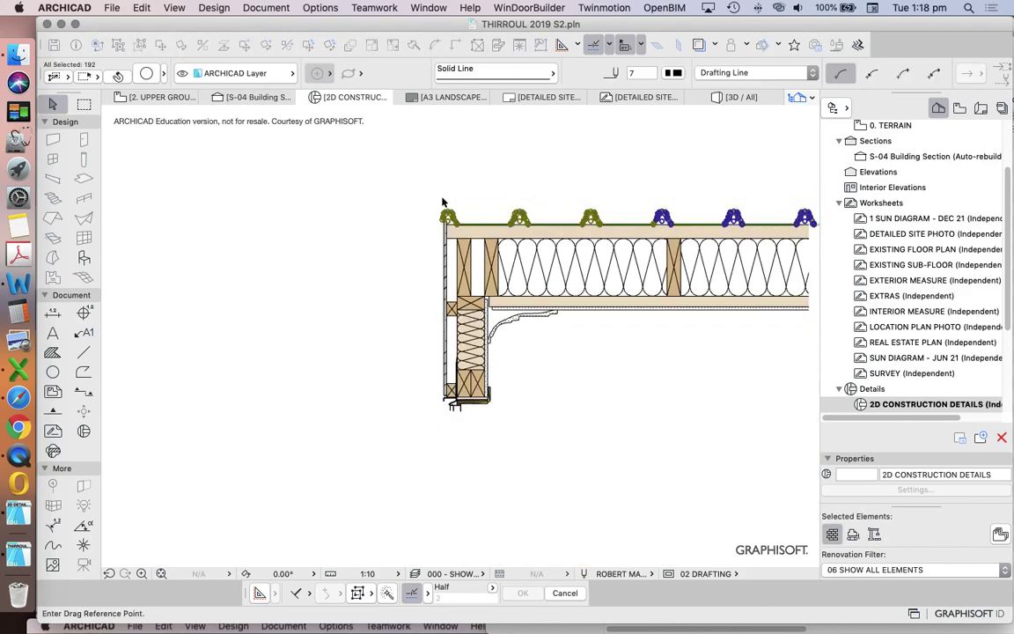
left_click(434, 192)
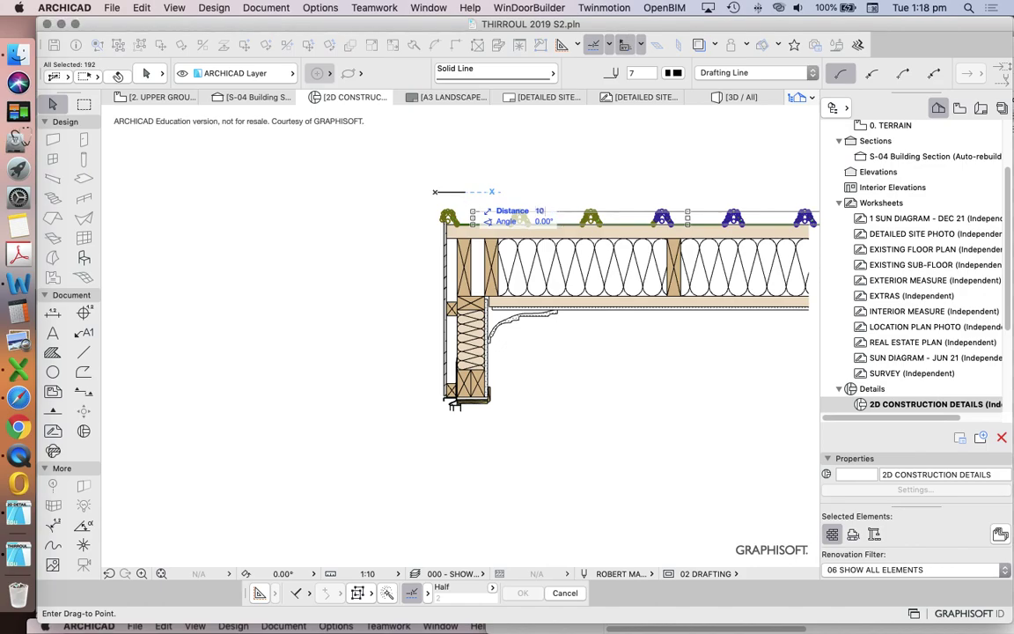
key("Return")
key("Escape")
Pick up the arc settings from the first rib of the roofing profile
scroll(412, 216, "down", 6)
scroll(428, 201, "up", 6)
scroll(381, 258, "up", 3)
left_click(491, 249, "alt")
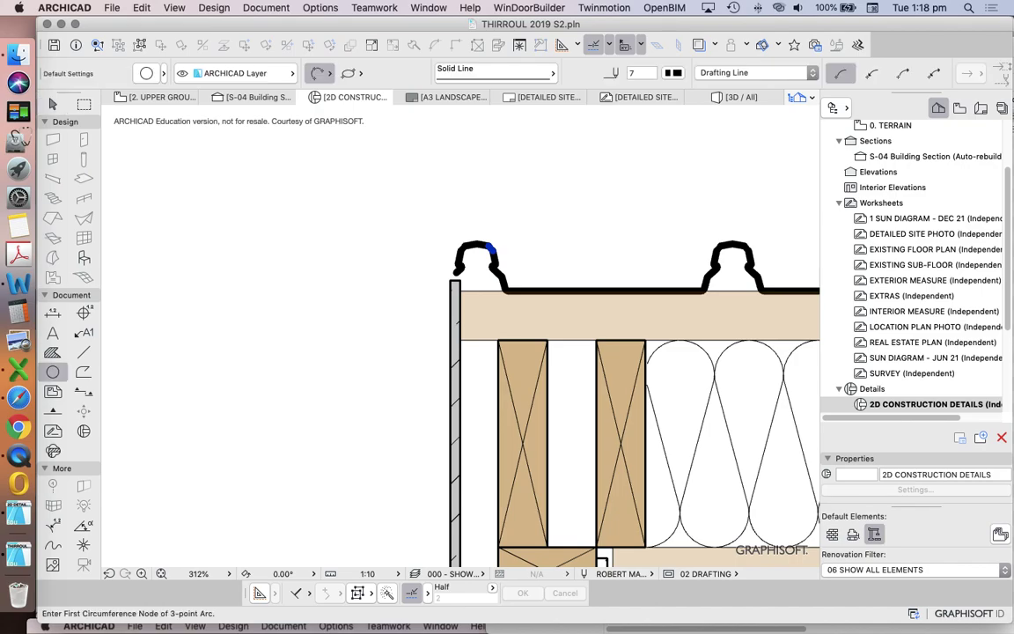
scroll(465, 251, "down", 5)
scroll(511, 249, "up", 6)
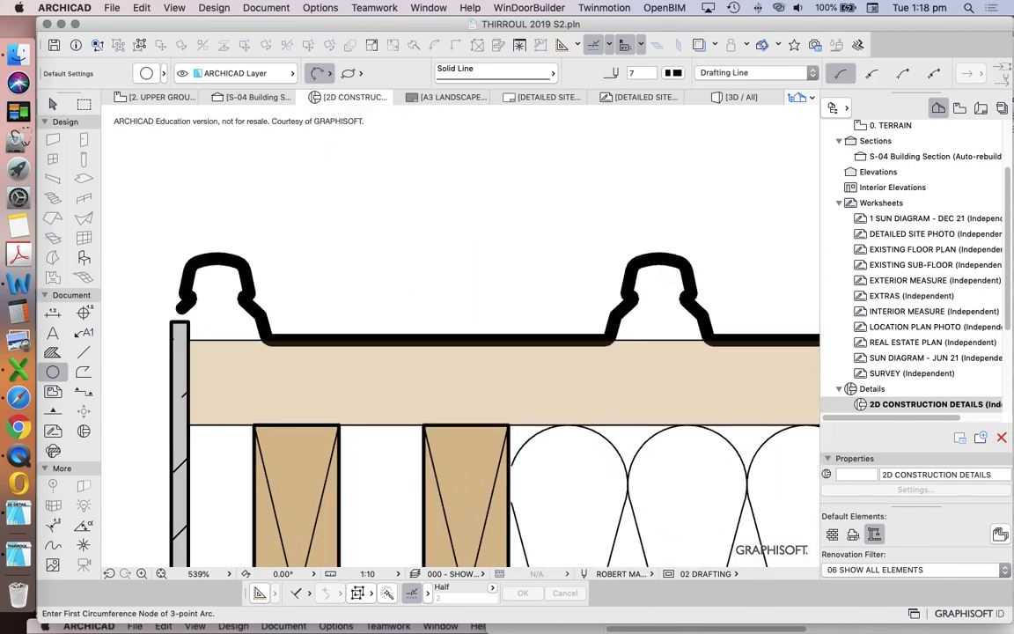